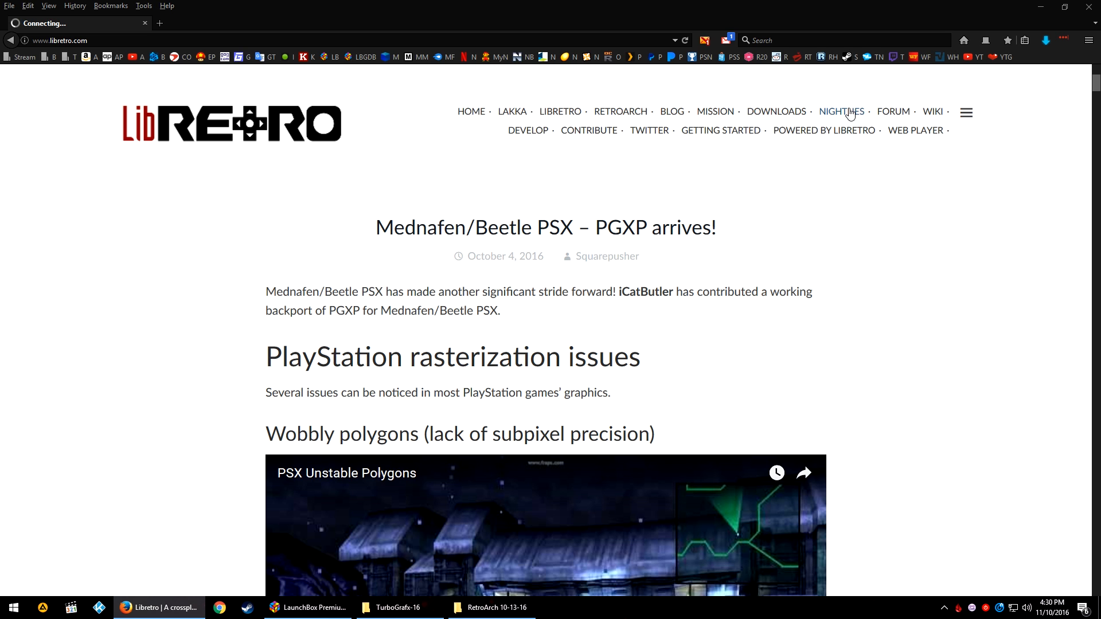
# Open the Windows x86_64 nightly builds folder on the libretro buildbot site
pyautogui.click(850, 112)
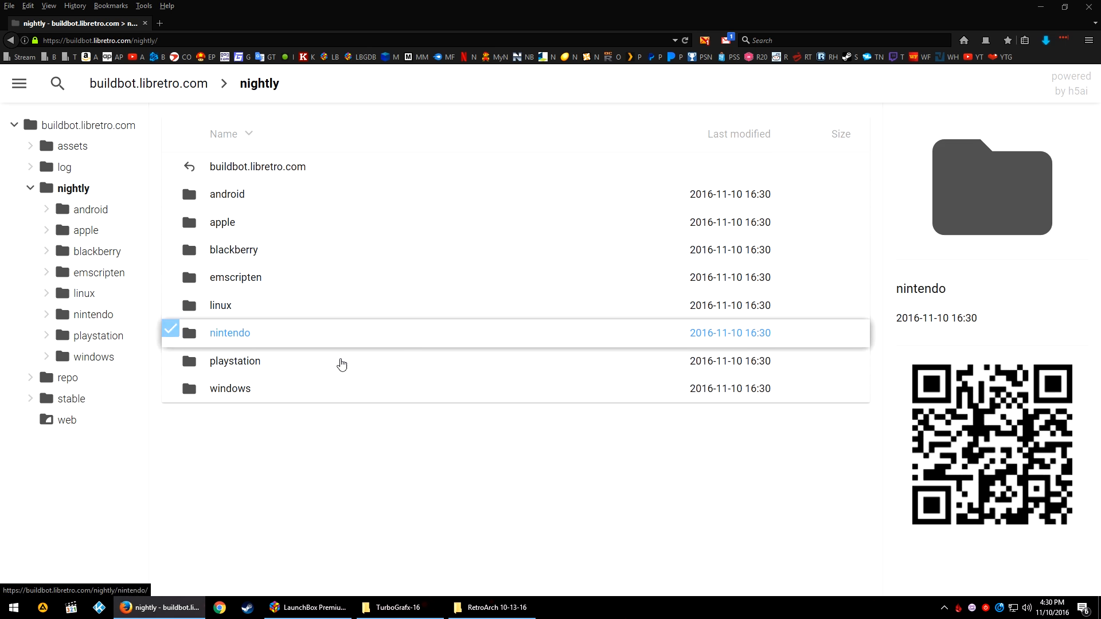
pyautogui.click(246, 392)
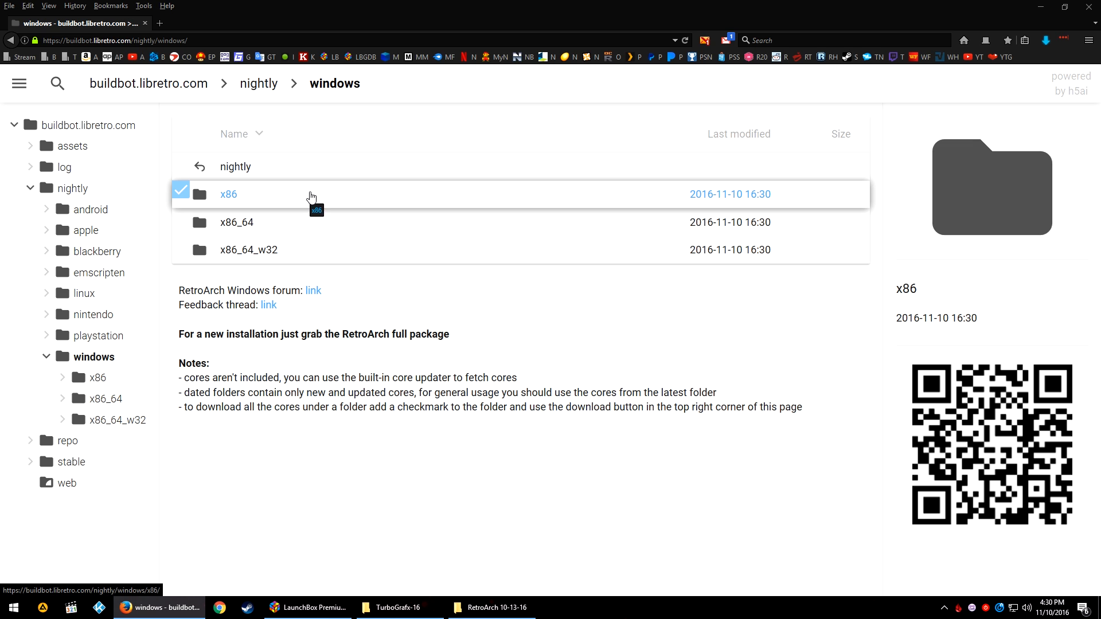
pyautogui.click(287, 230)
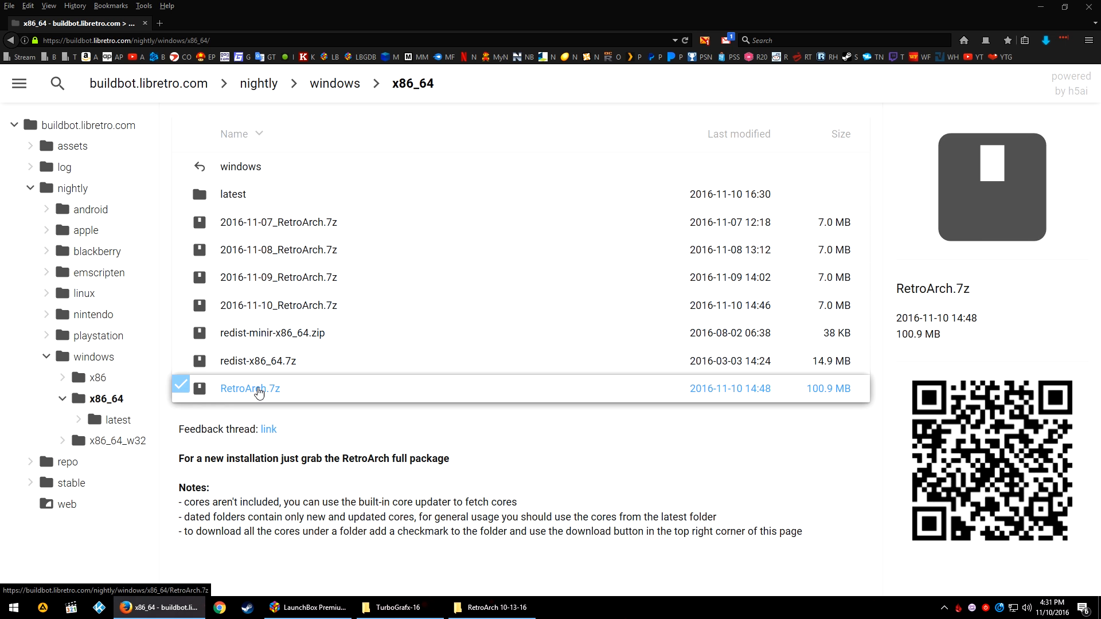
# Download the full RetroArch.7z package and save it as RetroArch 11-10-16.7z in the Emulator\RetroArch folder
pyautogui.click(258, 389)
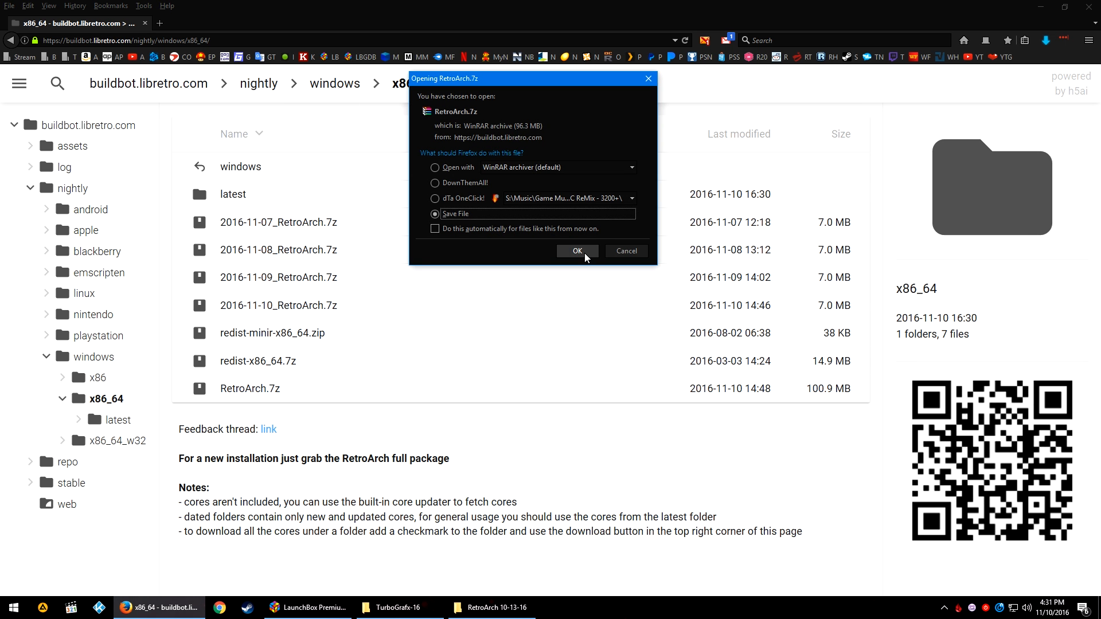
pyautogui.click(579, 250)
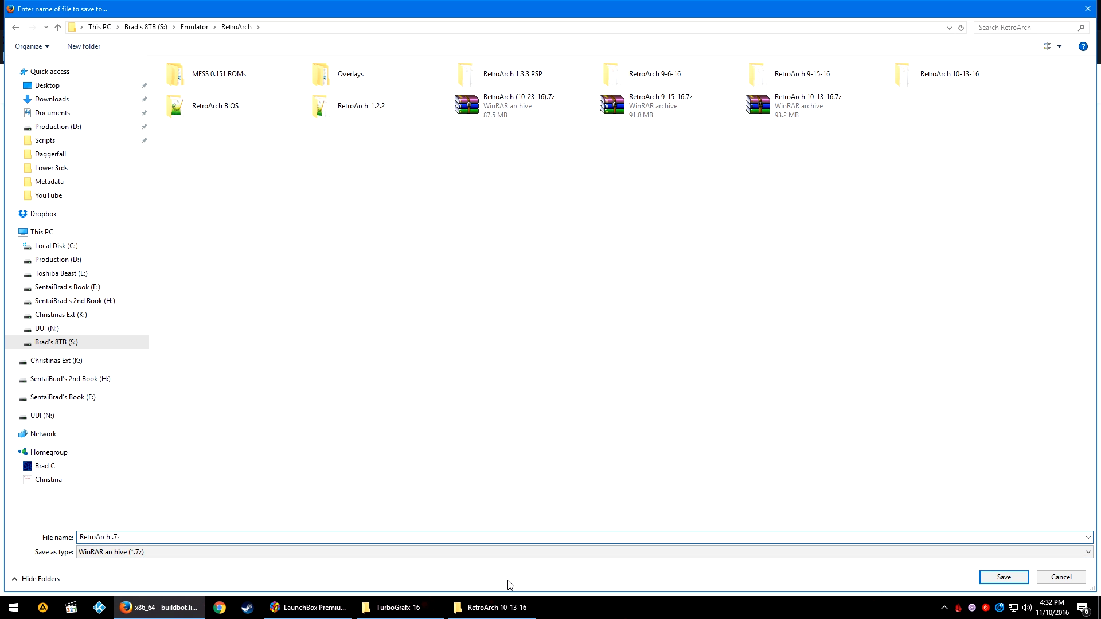
pyautogui.write('11-10-16')
pyautogui.click(1003, 578)
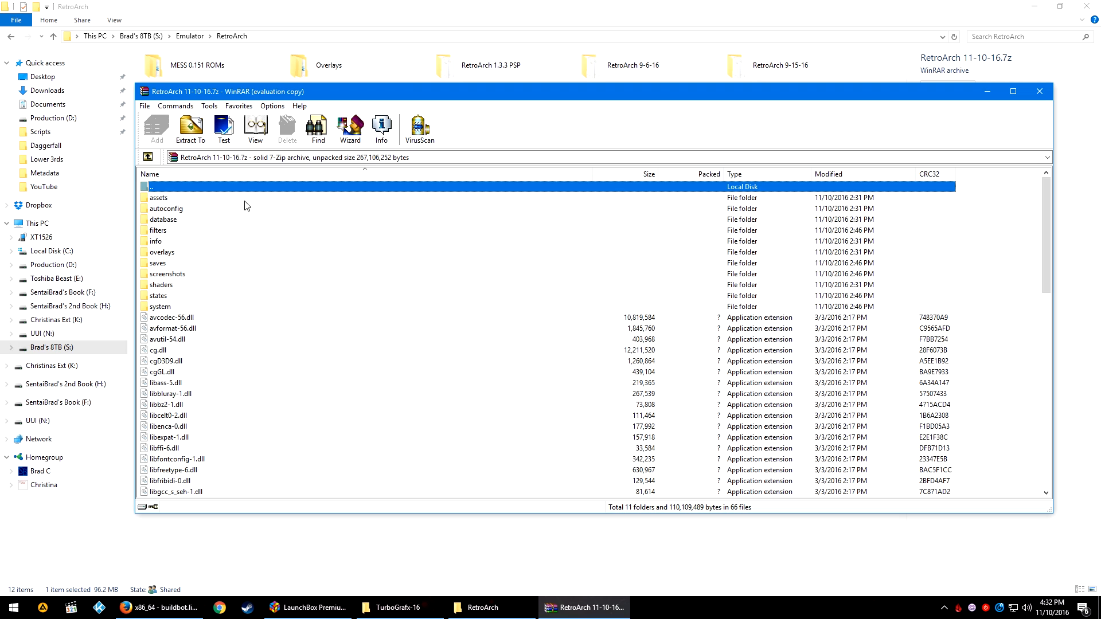
# Look through the downloaded RetroArch 11-10-16.7z archive and extract it into its own RetroArch 11-10-16 folder
pyautogui.scroll(-15, 189, 270)
pyautogui.scroll(10, 189, 281)
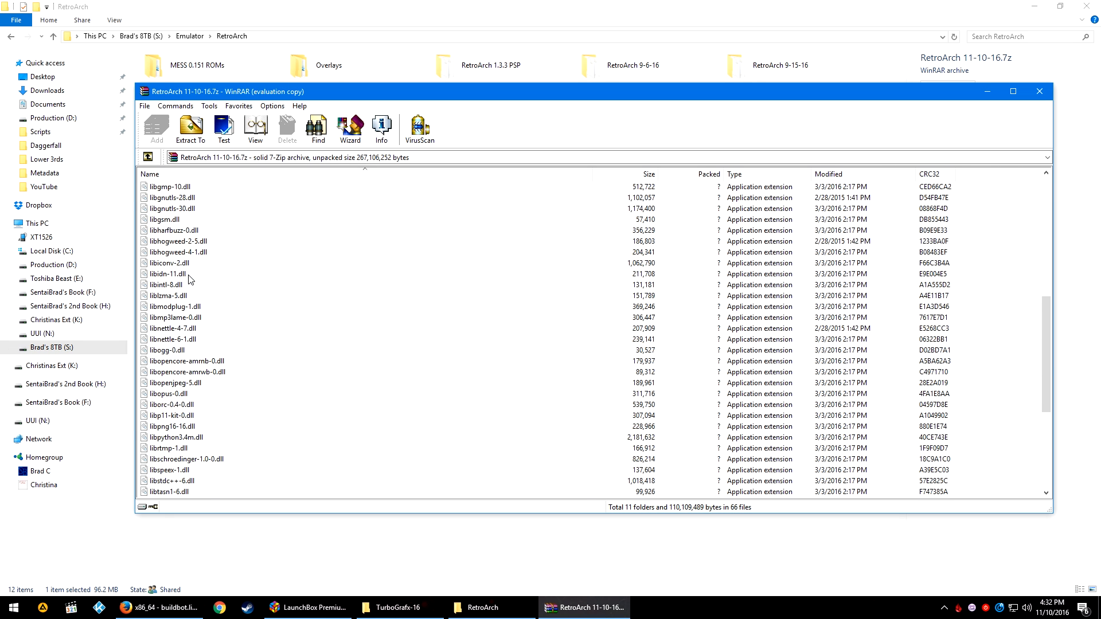
pyautogui.click(1039, 92)
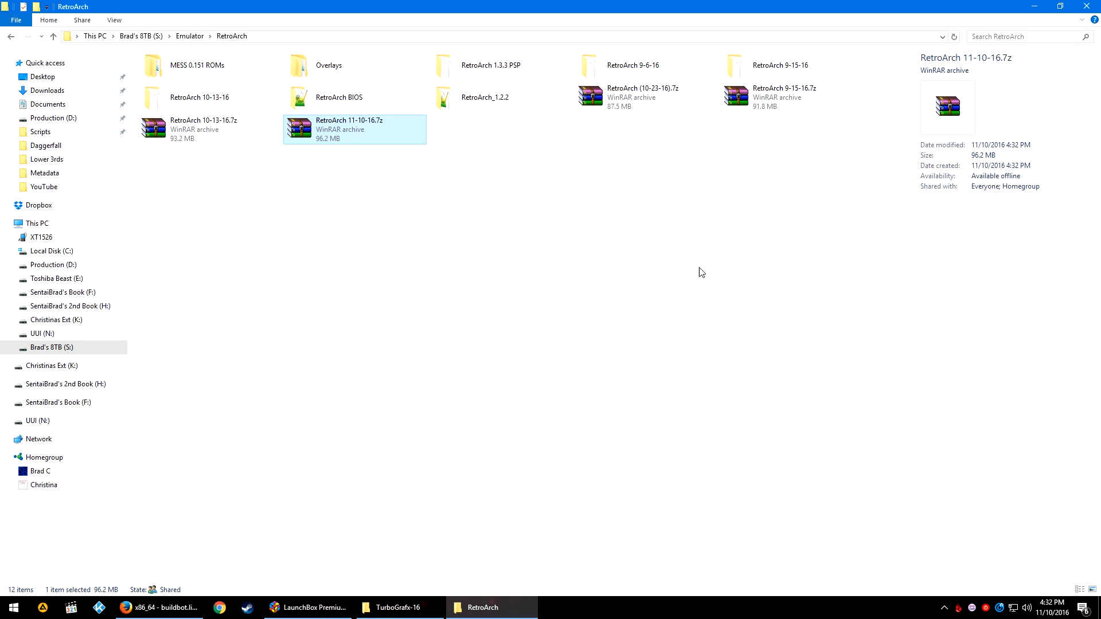
pyautogui.rightClick(353, 131)
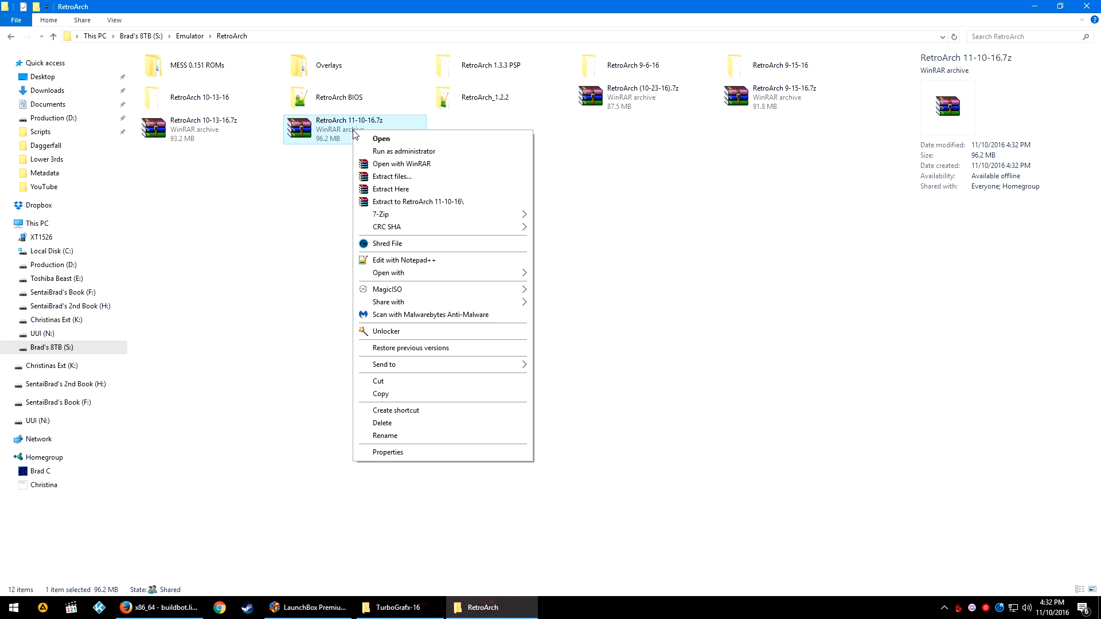
pyautogui.click(377, 204)
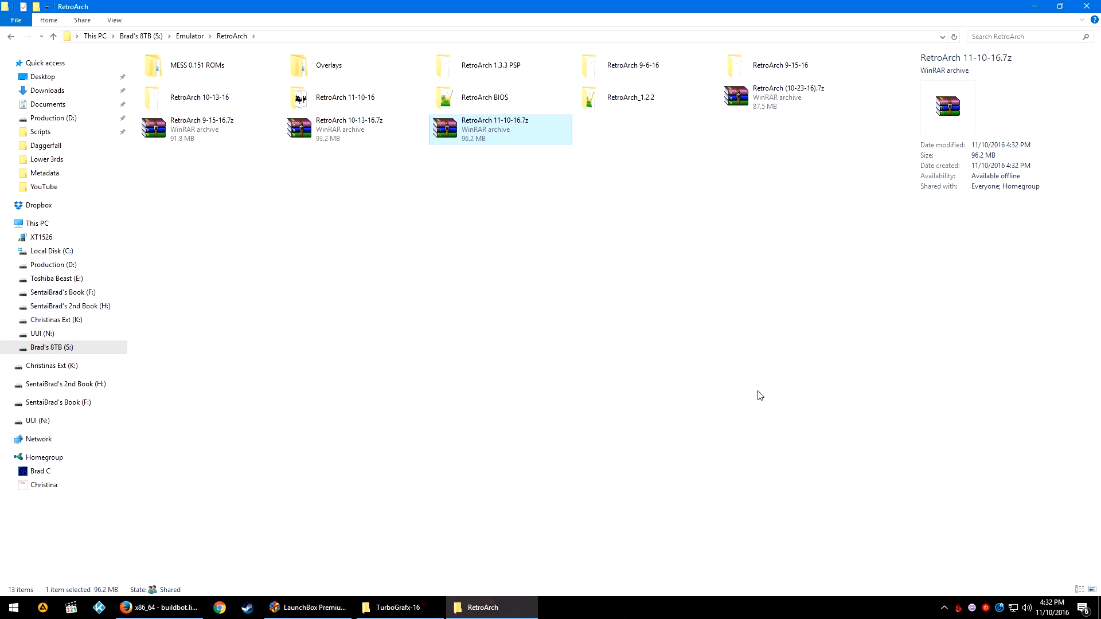
pyautogui.click(590, 352)
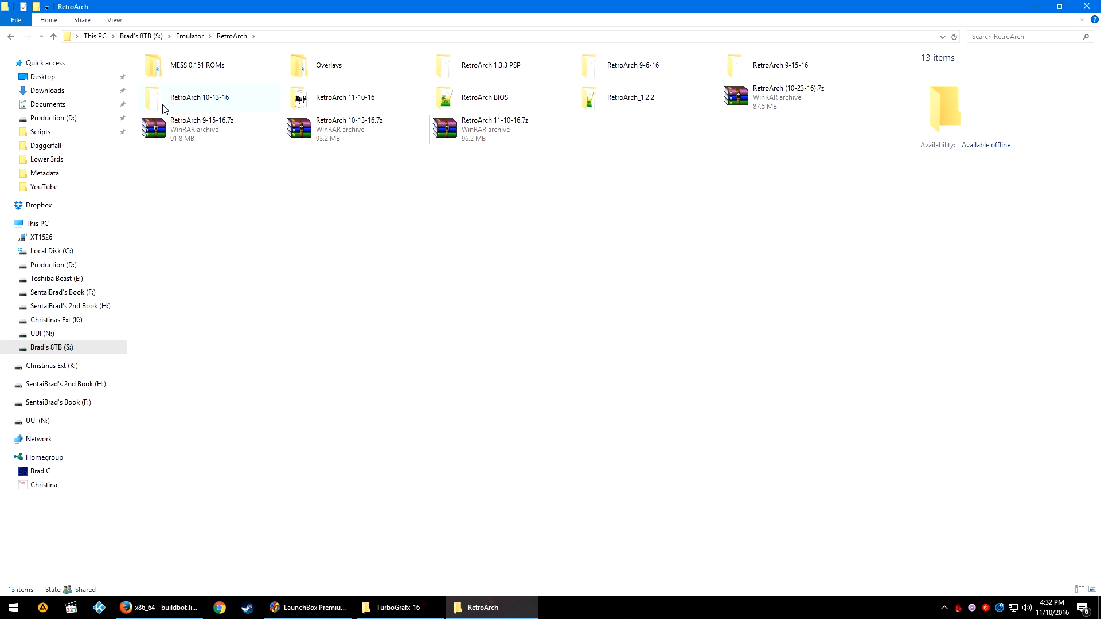
# Cut retroarch.cfg and the system, config and cores folders from the old RetroArch 10-13-16 folder
pyautogui.doubleClick(264, 104)
pyautogui.scroll(-1, 659, 450)
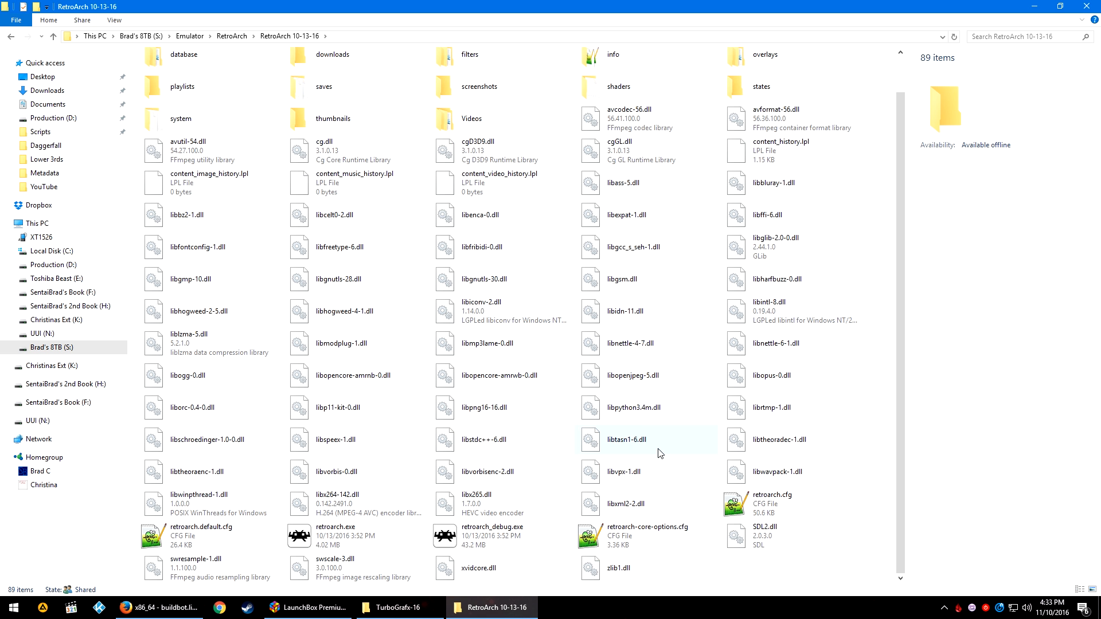
pyautogui.scroll(1, 792, 511)
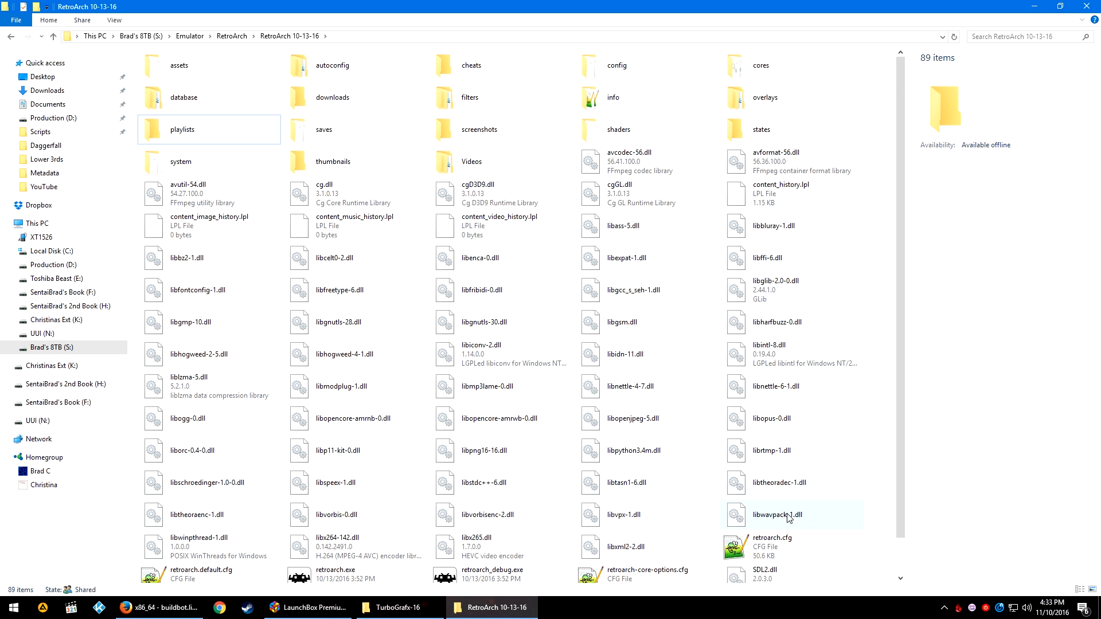
pyautogui.click(786, 553)
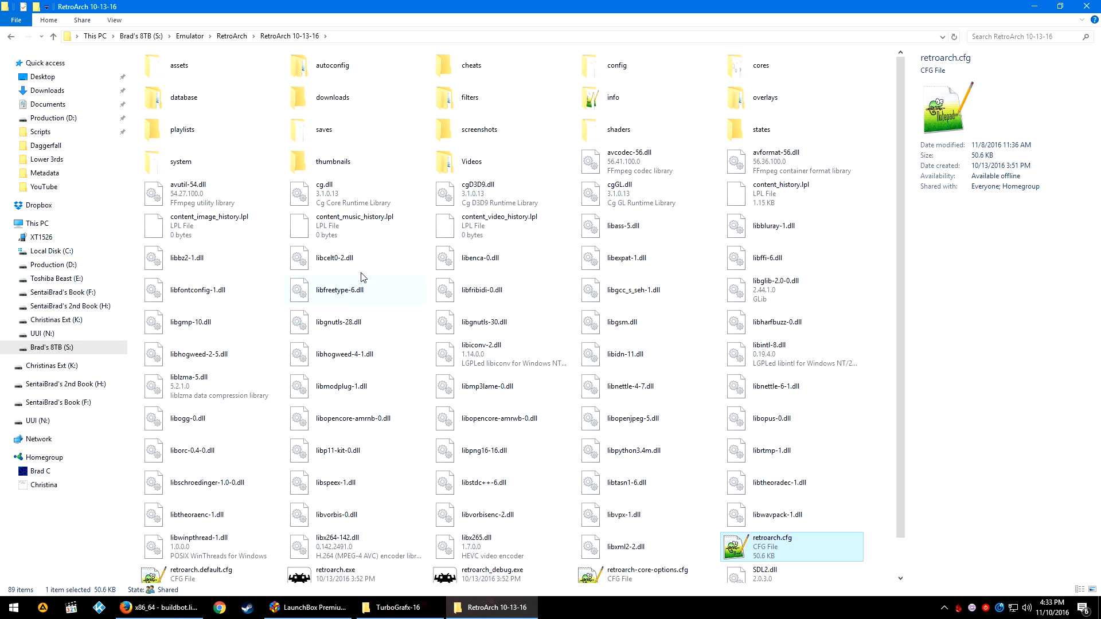
pyautogui.keyDown('ctrl'); pyautogui.click(212, 166); pyautogui.keyUp('ctrl')
pyautogui.keyDown('ctrl'); pyautogui.click(627, 64); pyautogui.keyUp('ctrl')
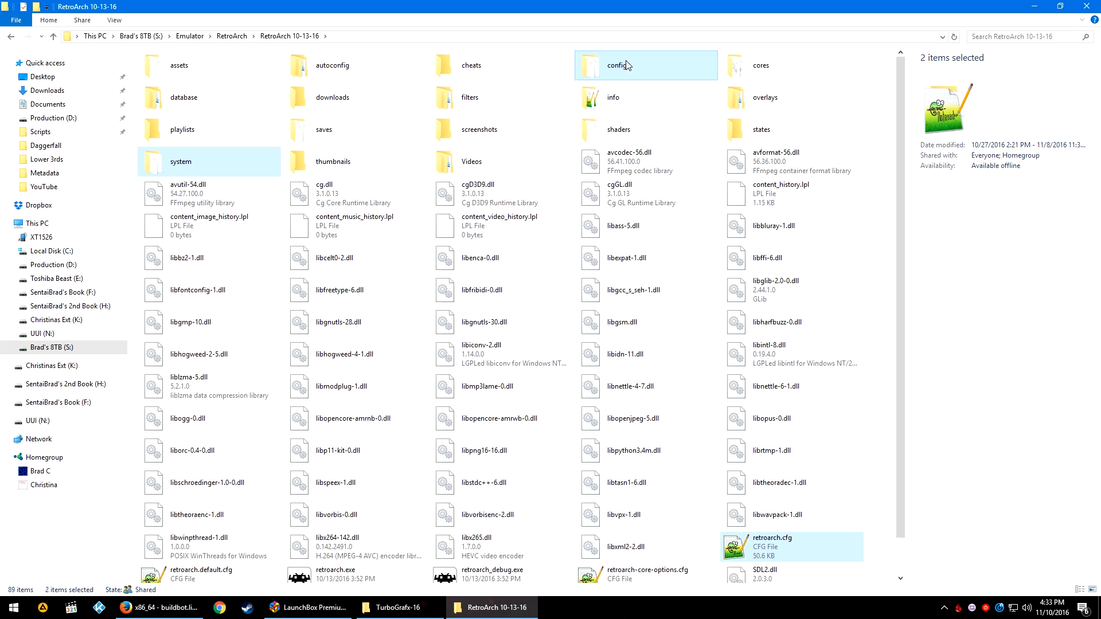
pyautogui.keyDown('ctrl'); pyautogui.click(776, 67); pyautogui.keyUp('ctrl')
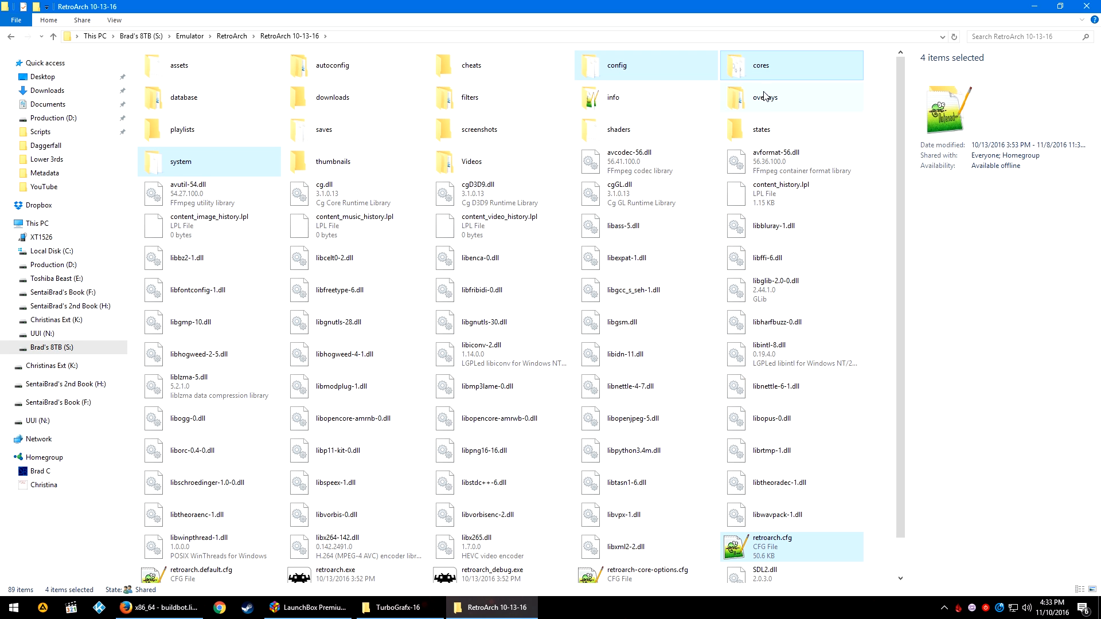
pyautogui.rightClick(765, 61)
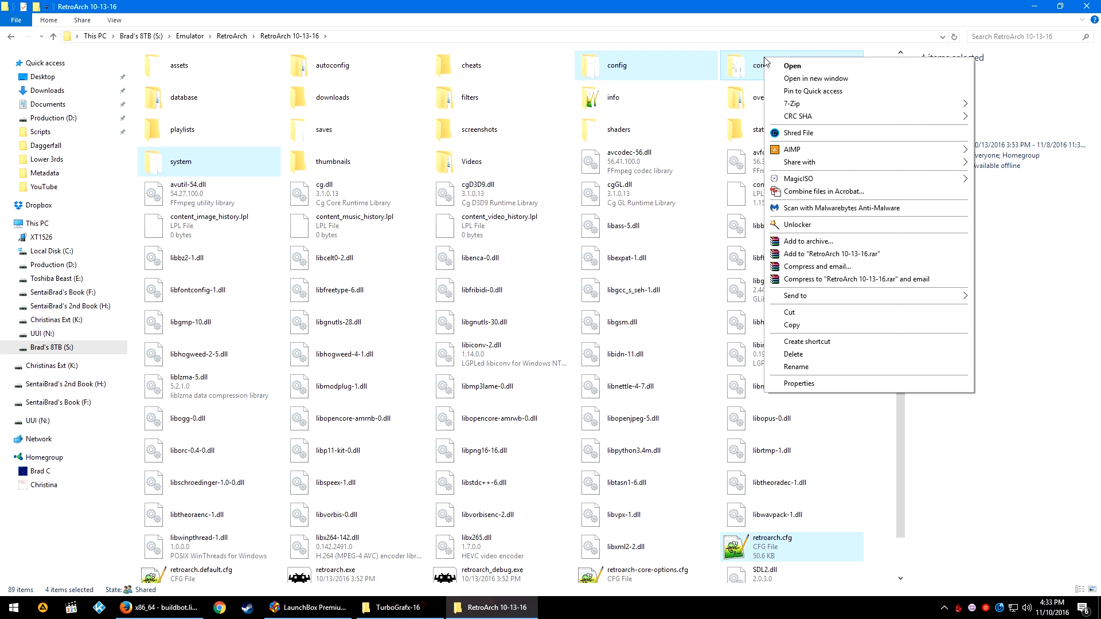
pyautogui.click(791, 313)
# Paste the cut items into the RetroArch 11-10-16 folder, replacing the existing retroarch.cfg
pyautogui.click(231, 36)
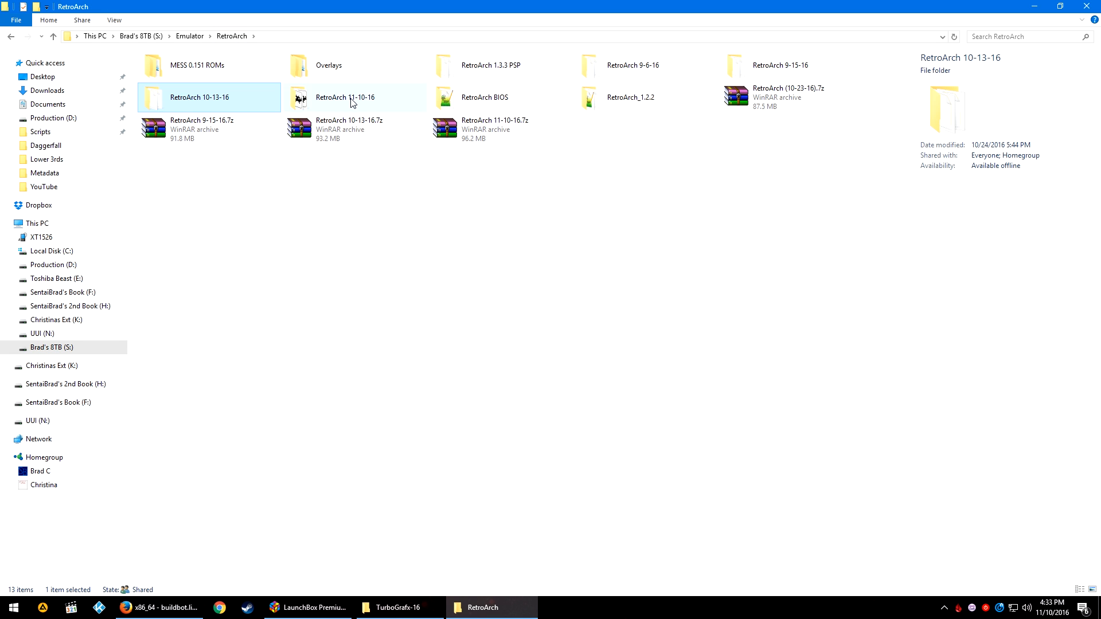
pyautogui.doubleClick(351, 99)
pyautogui.hotkey('ctrl', 'v')
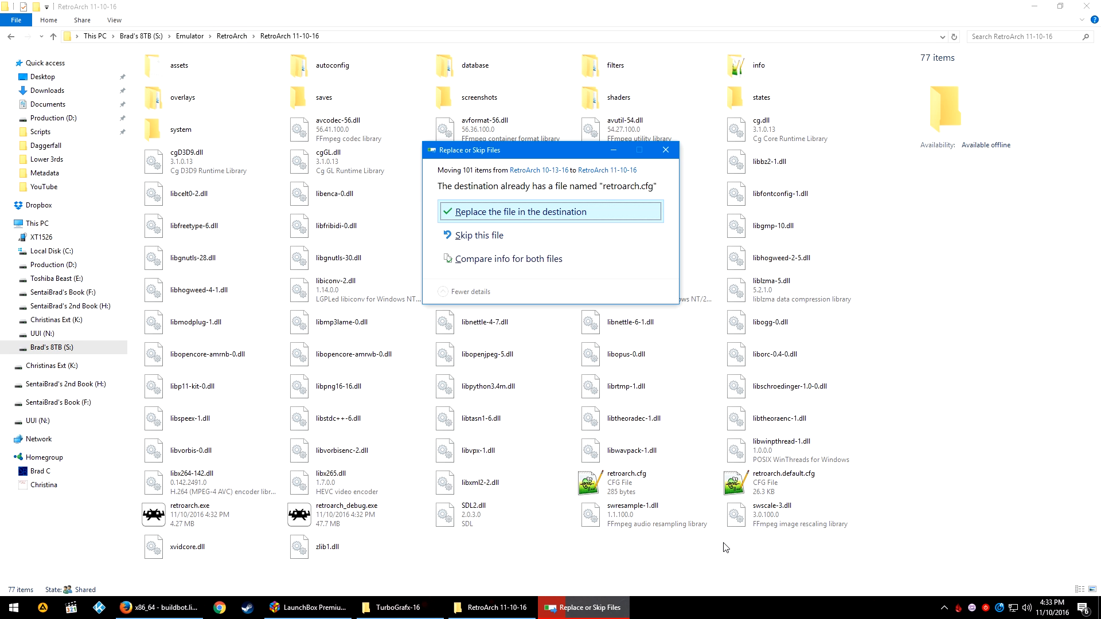
pyautogui.click(518, 212)
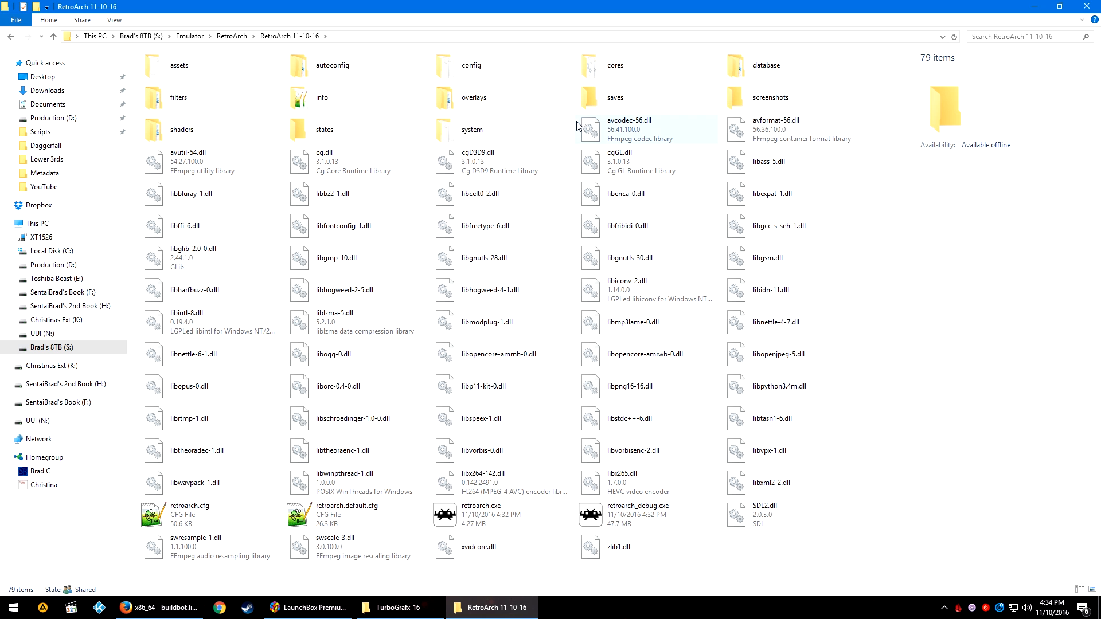
# Examine the BIOS files in the system folder of RetroArch 11-10-16
pyautogui.moveTo(524, 125)
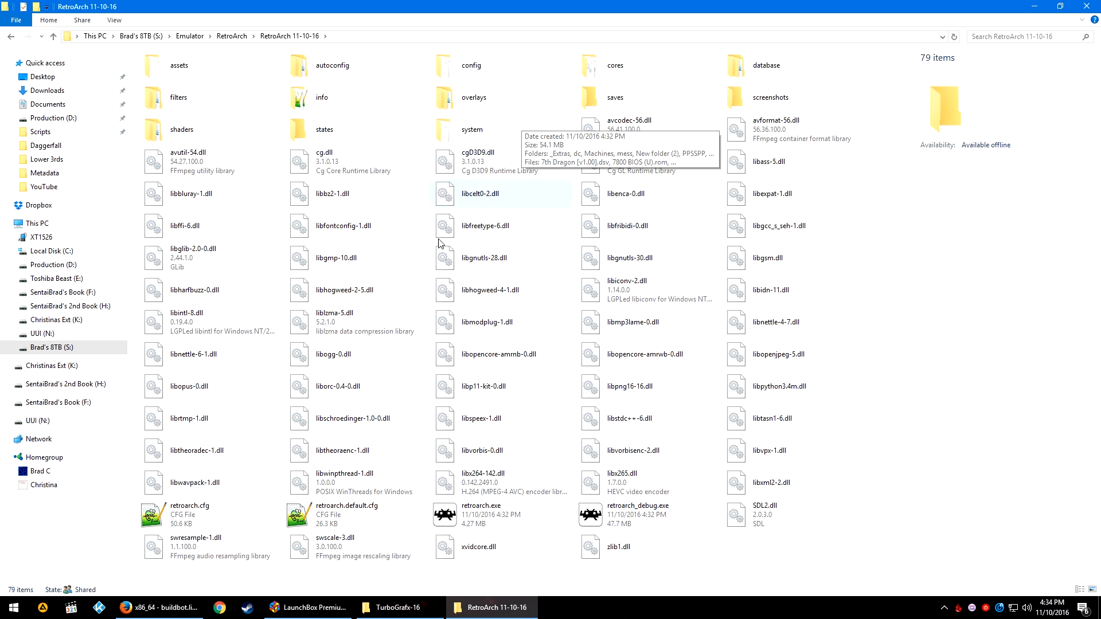
pyautogui.moveTo(191, 528)
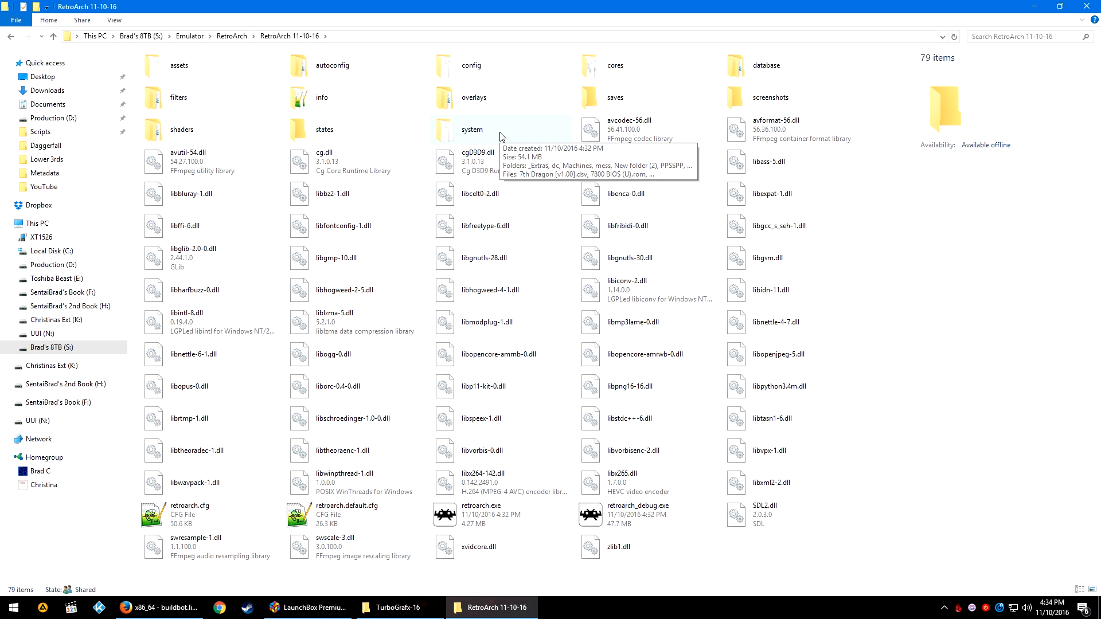
pyautogui.doubleClick(479, 131)
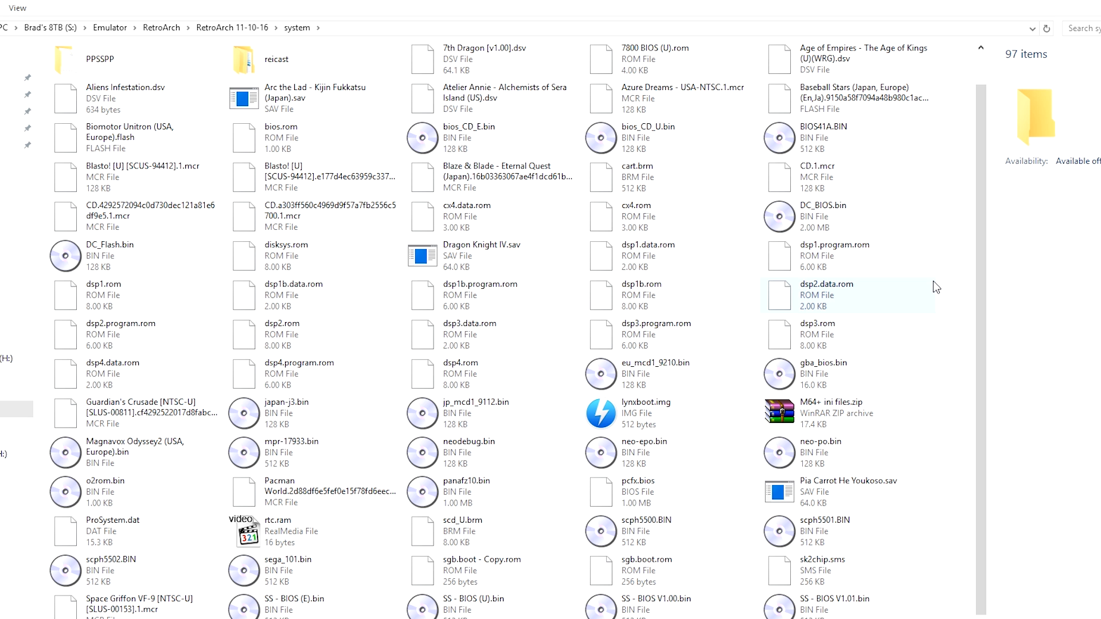
pyautogui.scroll(1, 631, 172)
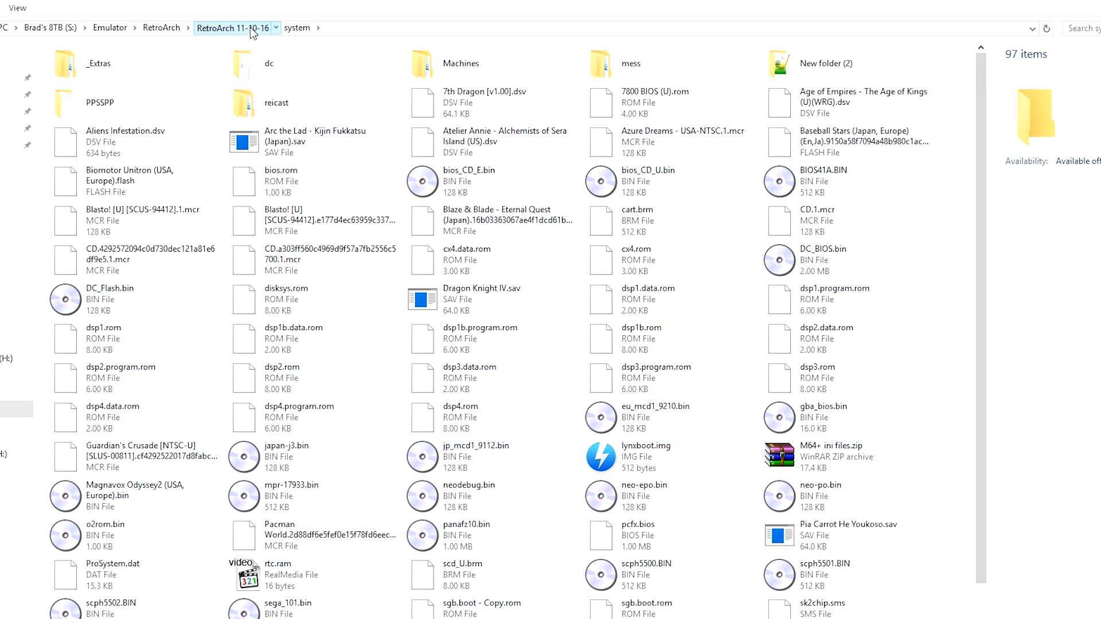
# Open mednafen_pce_fast_libretro.info from the RetroArch 11-10-16 info folder and examine its firmware description and path entries
pyautogui.click(250, 27)
pyautogui.doubleClick(270, 107)
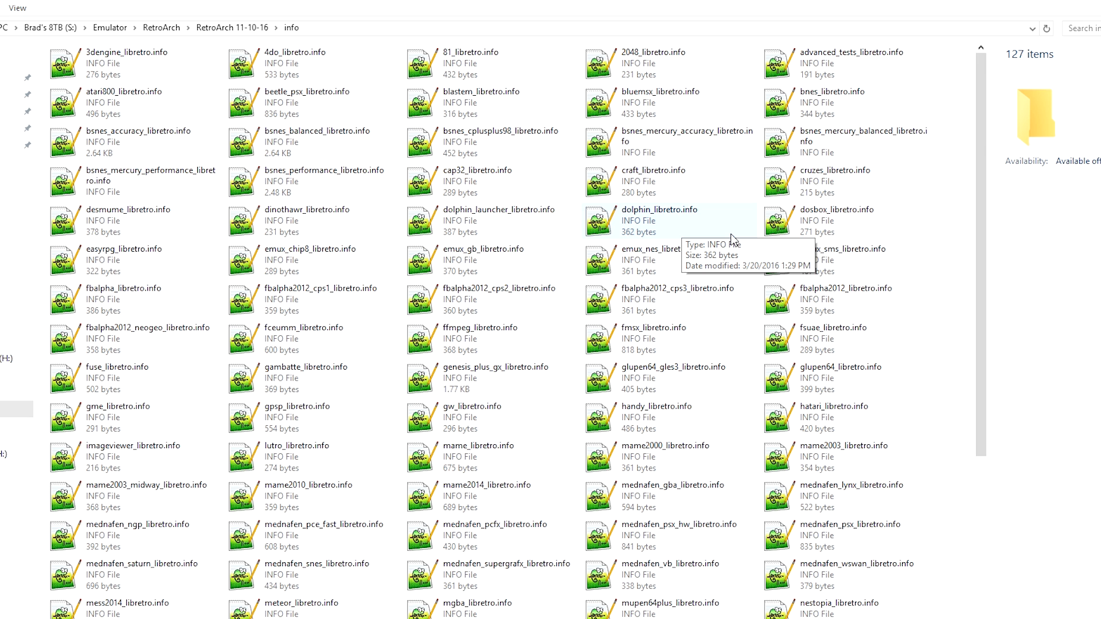
pyautogui.press('t')
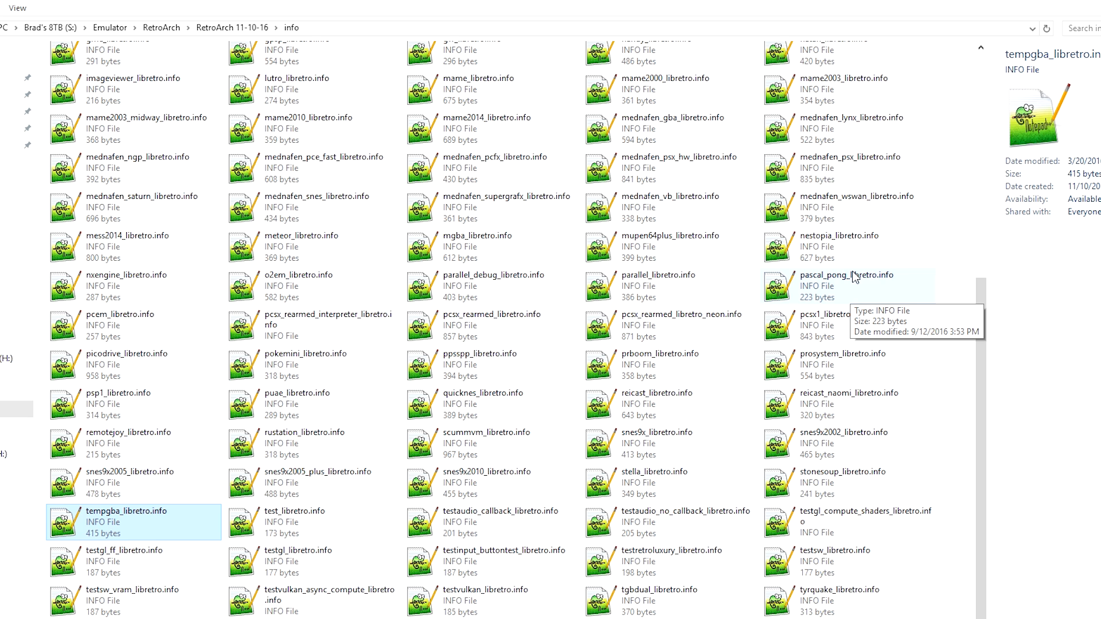
pyautogui.scroll(5, 854, 277)
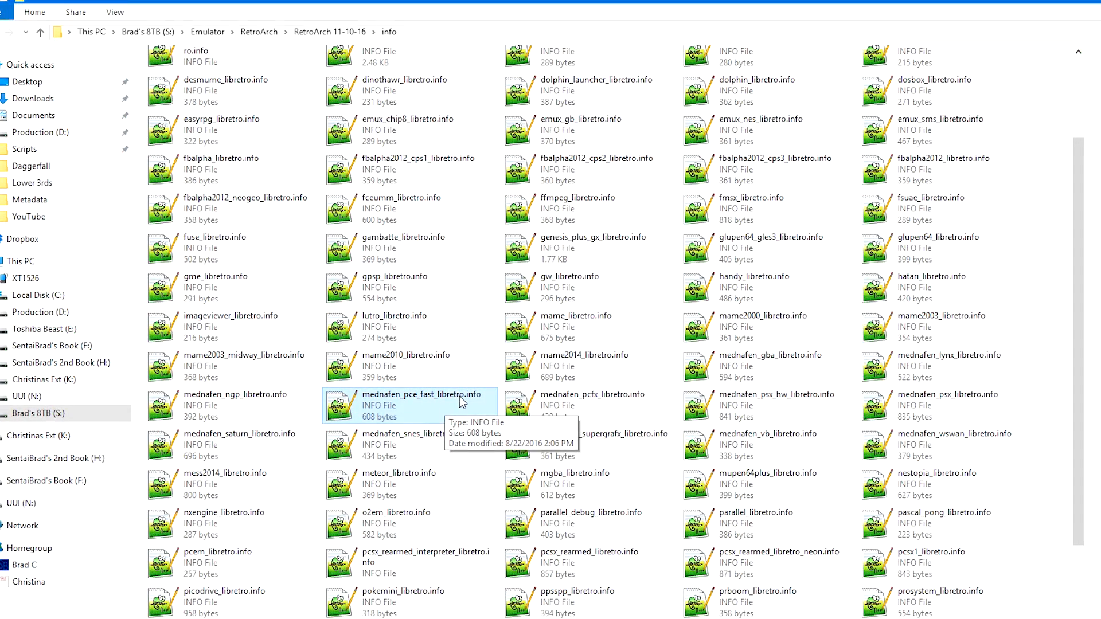
pyautogui.doubleClick(459, 397)
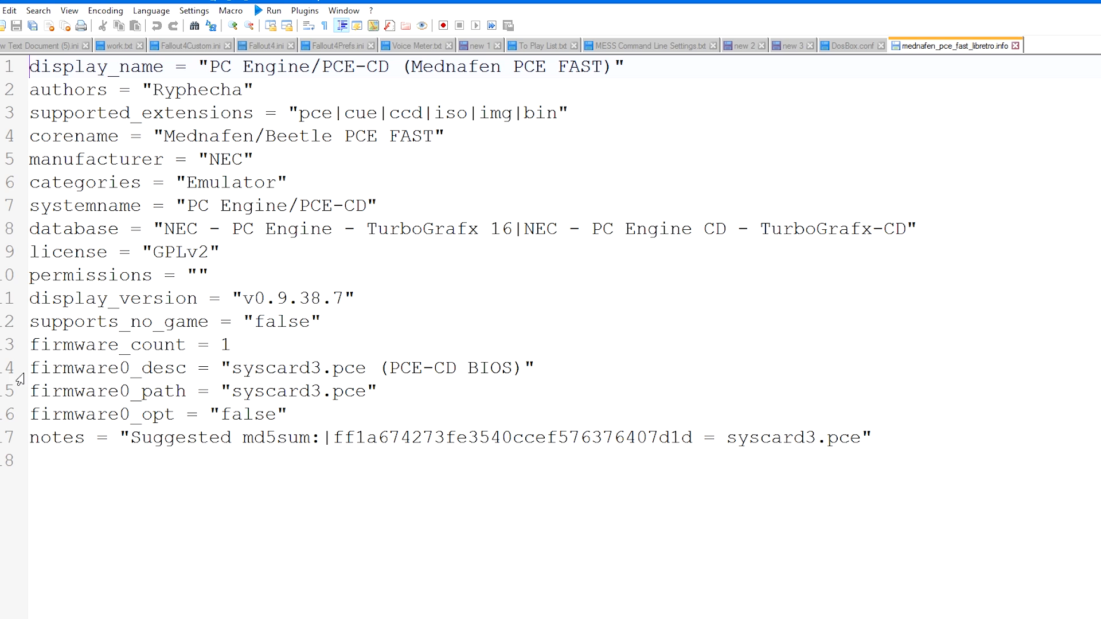
pyautogui.moveTo(29, 367); pyautogui.dragTo(130, 368)
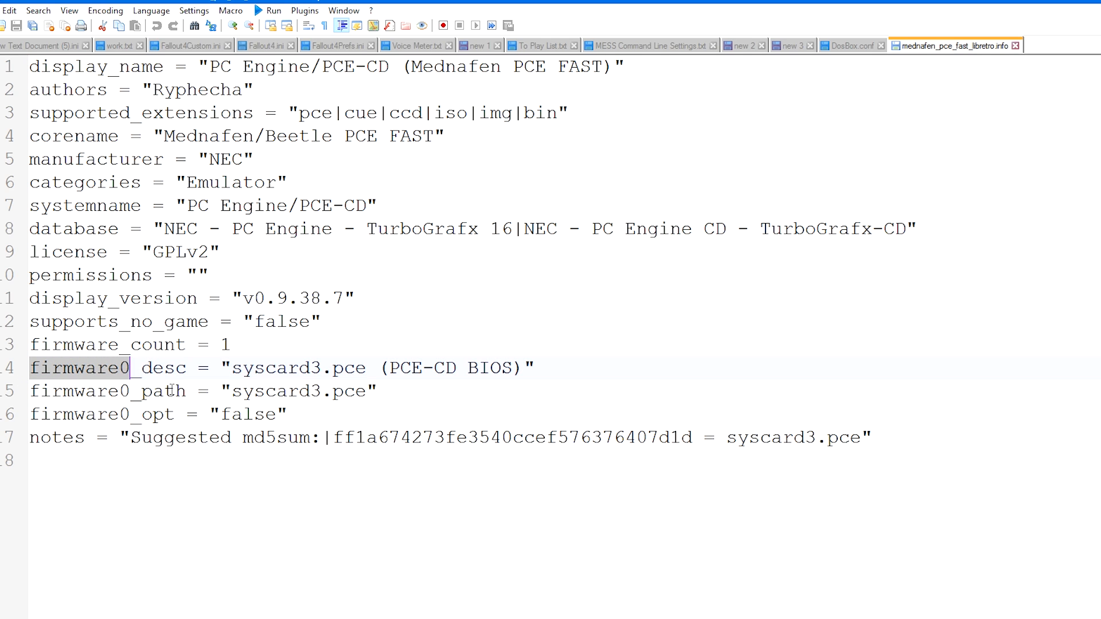
pyautogui.moveTo(232, 391); pyautogui.dragTo(367, 390)
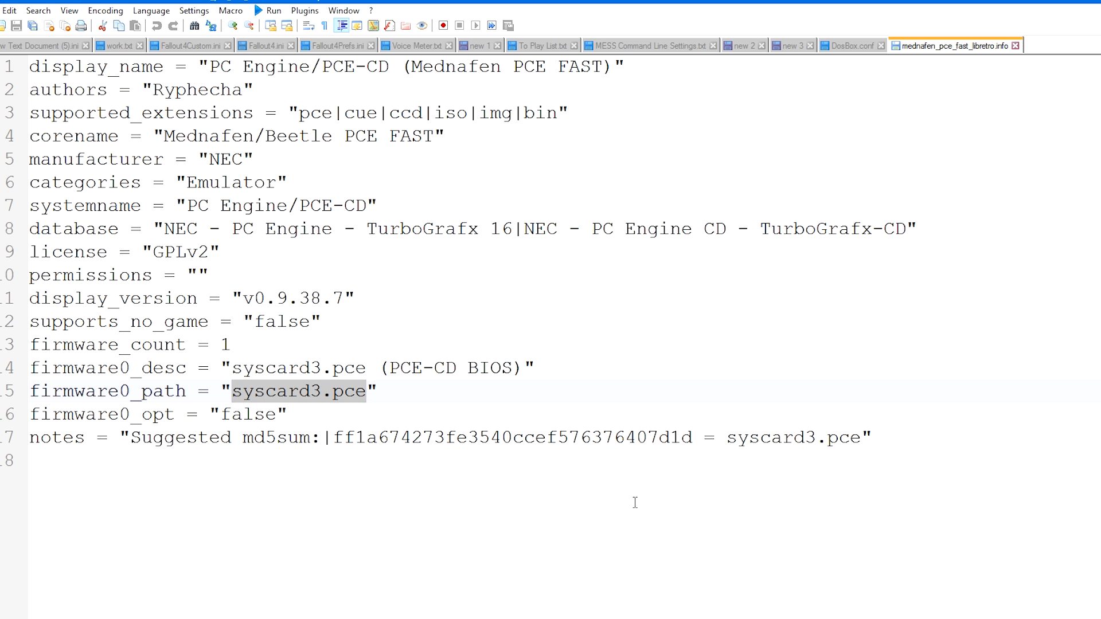
# Open mednafen_supergrafx_libretro.info and check its entries for any firmware requirement
pyautogui.hotkey('alt', 'Tab')
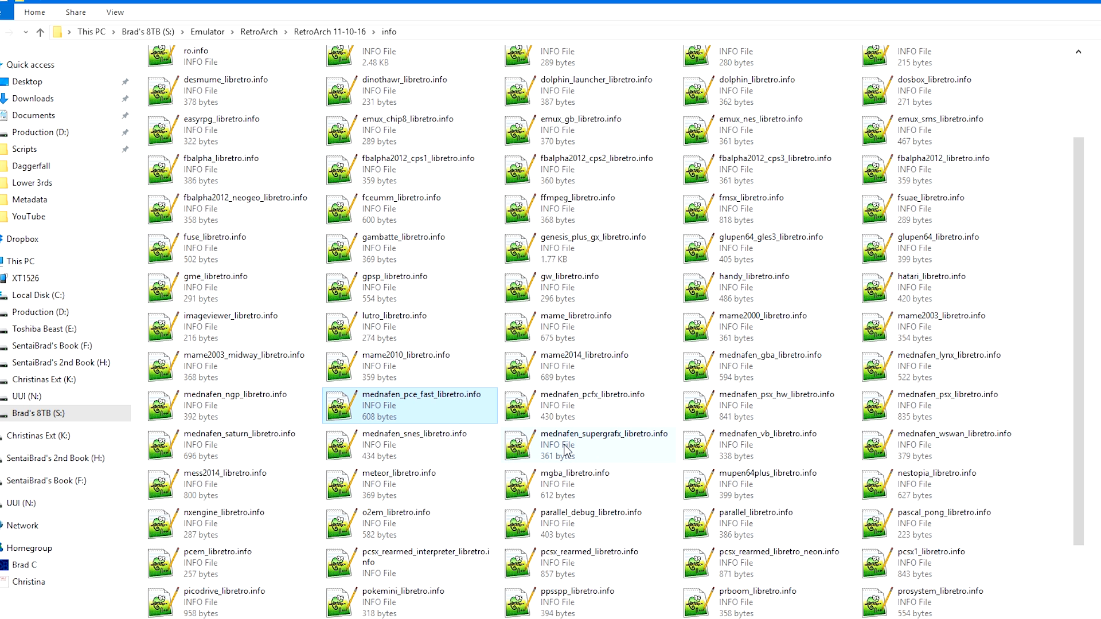
pyautogui.doubleClick(626, 448)
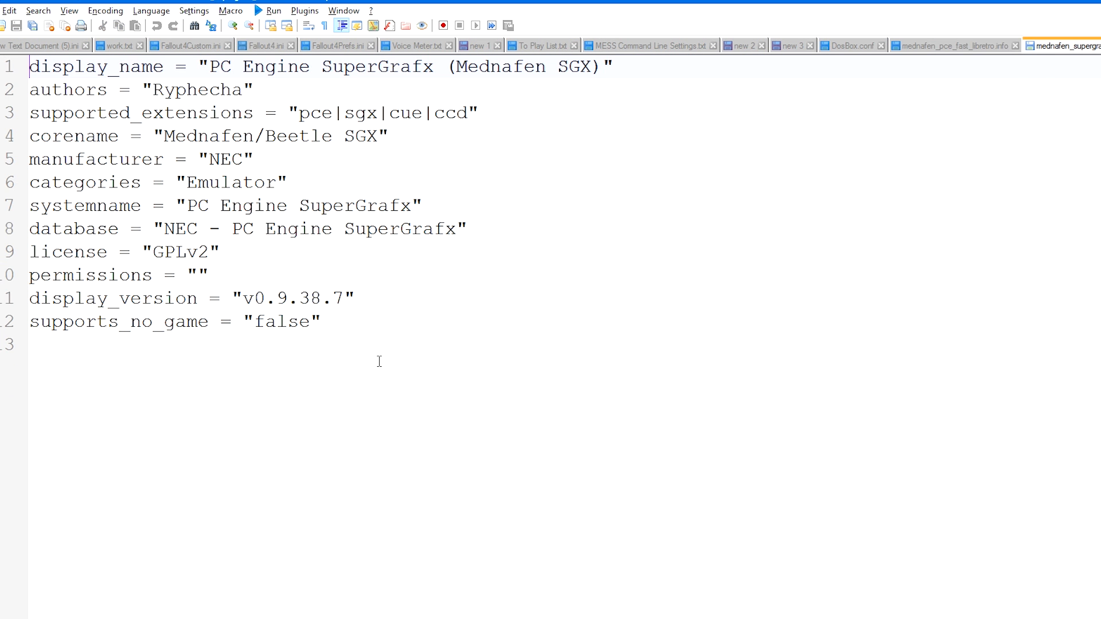
pyautogui.moveTo(411, 330); pyautogui.dragTo(29, 159)
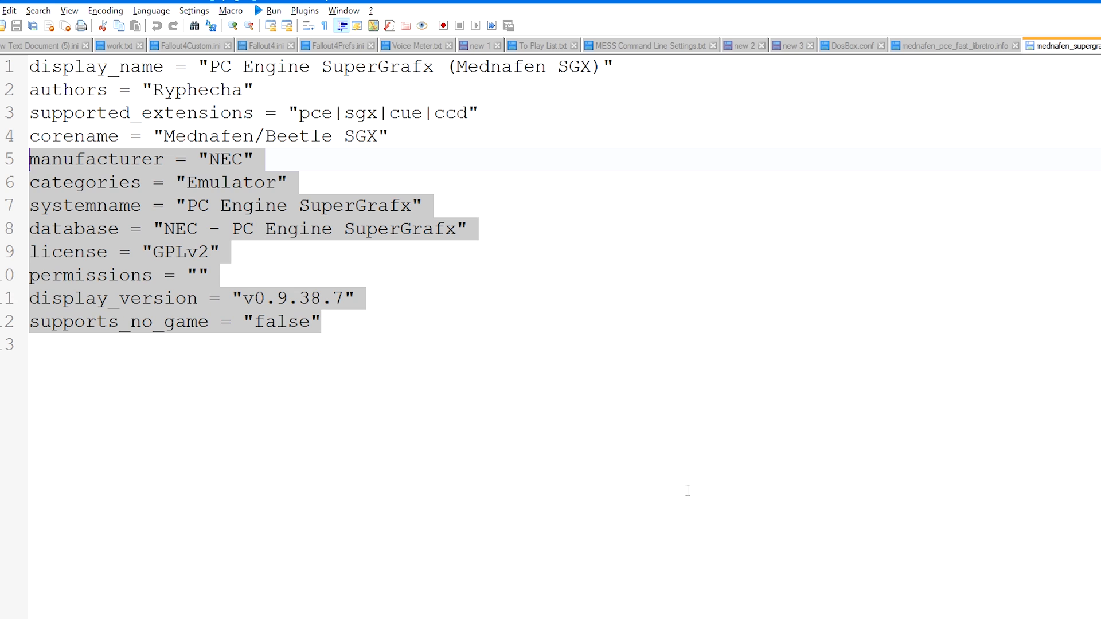
# Compare the pce entry in the supported extensions of mednafen_pce_fast_libretro.info and mednafen_supergrafx_libretro.info
pyautogui.hotkey('ctrl', 'Tab')
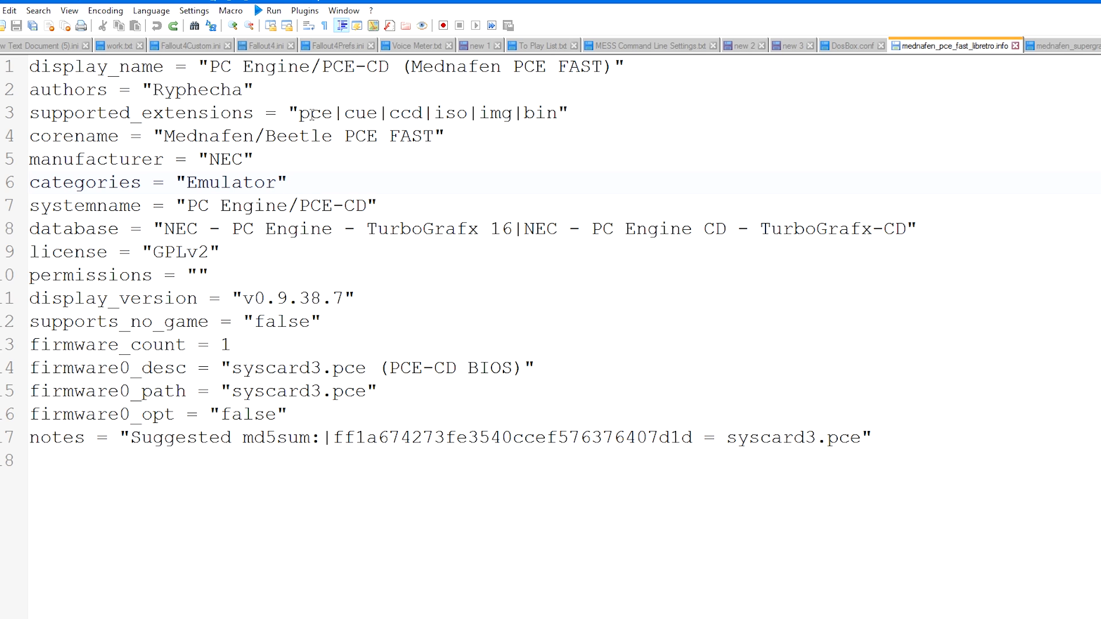
pyautogui.moveTo(300, 113); pyautogui.dragTo(333, 113)
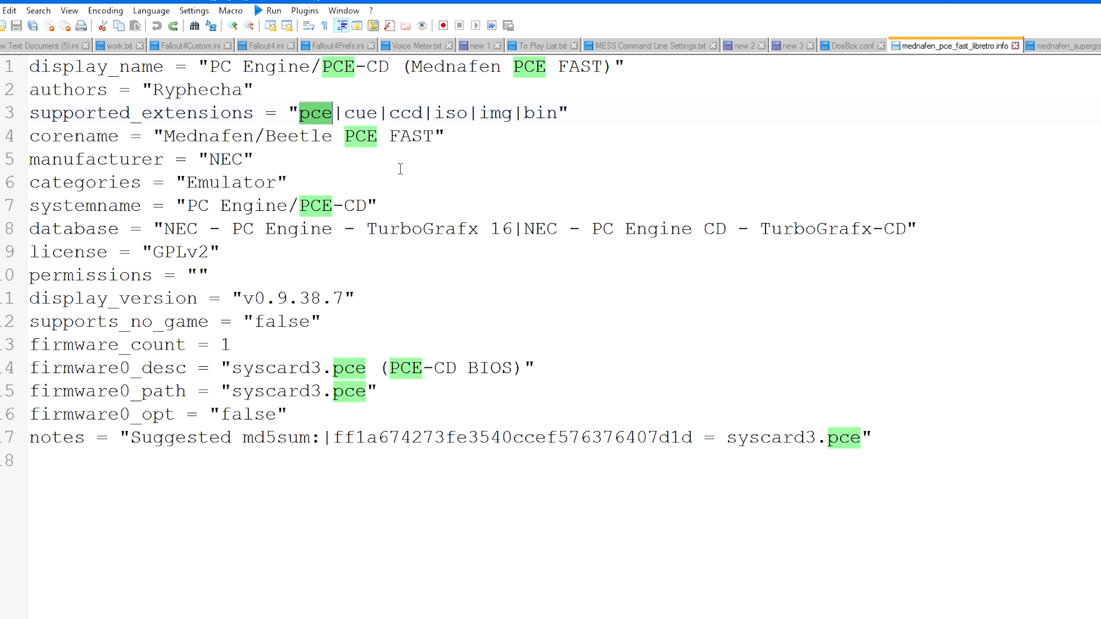
pyautogui.hotkey('ctrl', 'Tab')
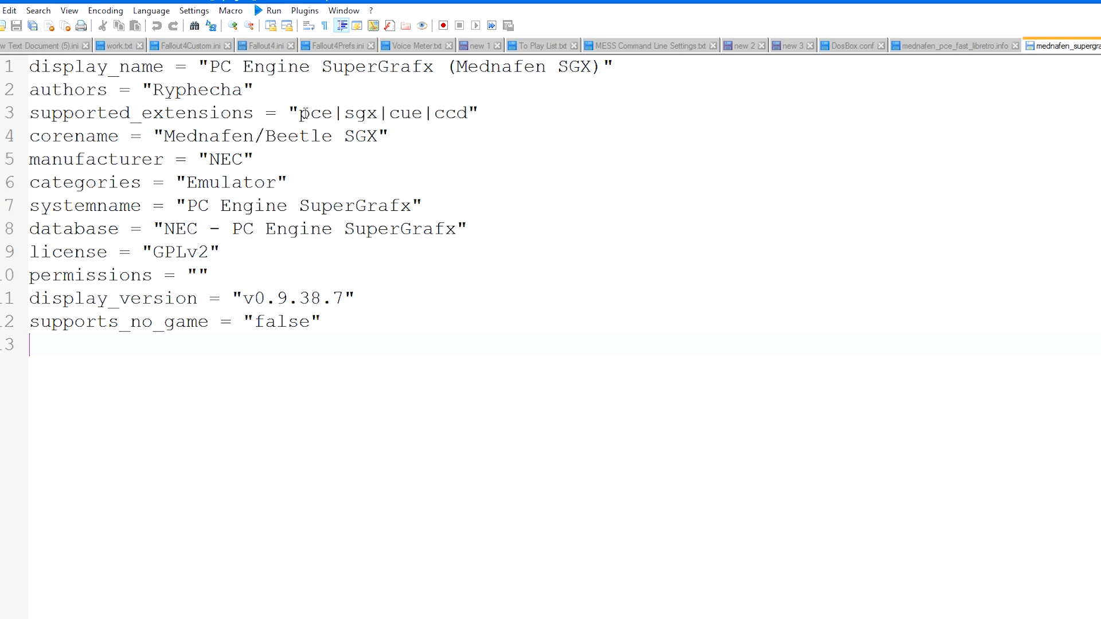
pyautogui.moveTo(300, 113); pyautogui.dragTo(333, 113)
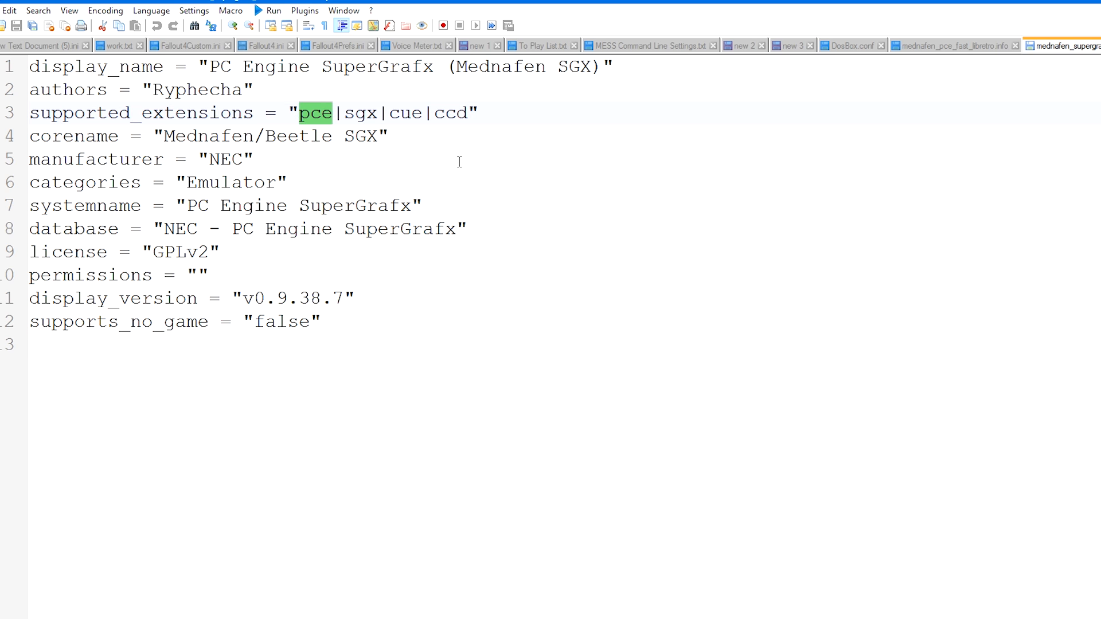
# Examine the iso, img, bin, cue and ccd extensions in mednafen_pce_fast_libretro.info and return to mednafen_supergrafx_libretro.info
pyautogui.click(986, 51)
pyautogui.press('End')
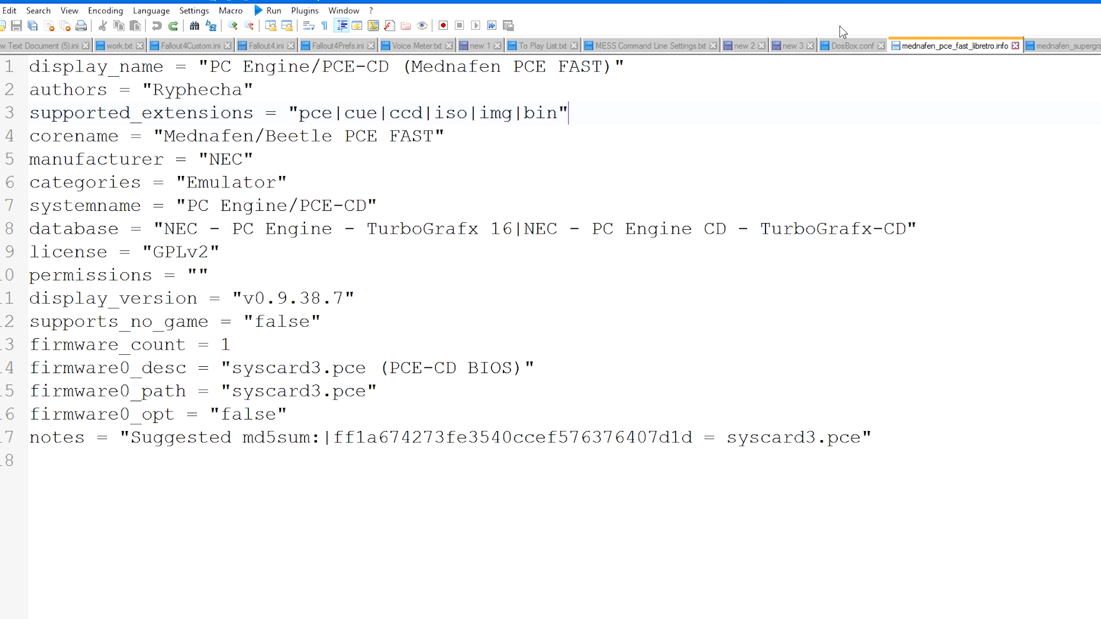
pyautogui.moveTo(435, 118); pyautogui.dragTo(558, 116)
pyautogui.click(553, 144)
pyautogui.moveTo(345, 113); pyautogui.dragTo(423, 113)
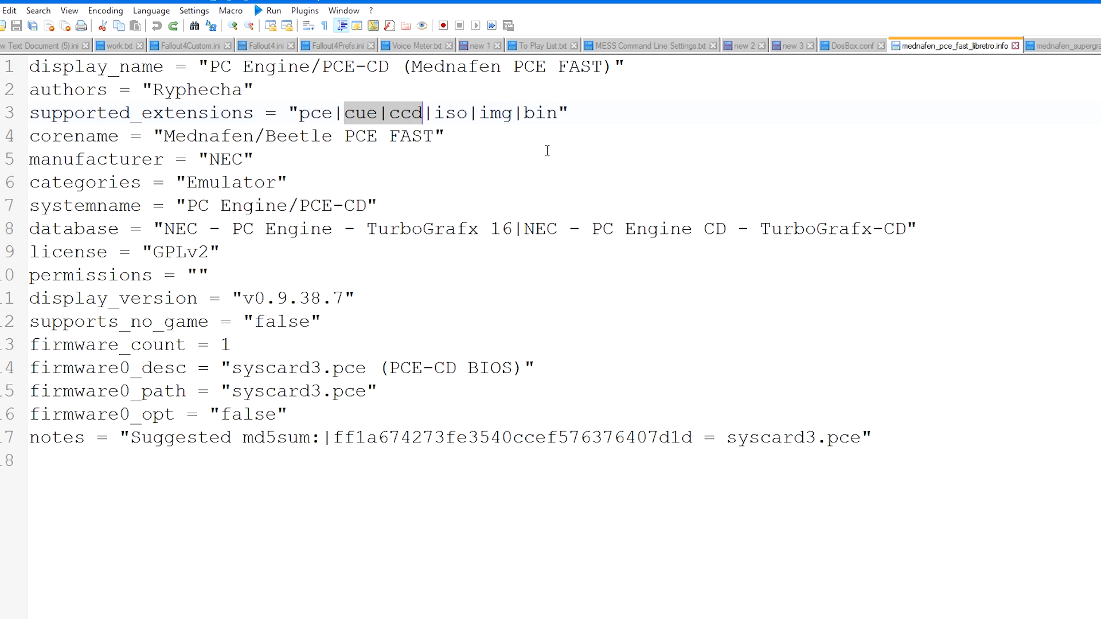
pyautogui.click(1070, 45)
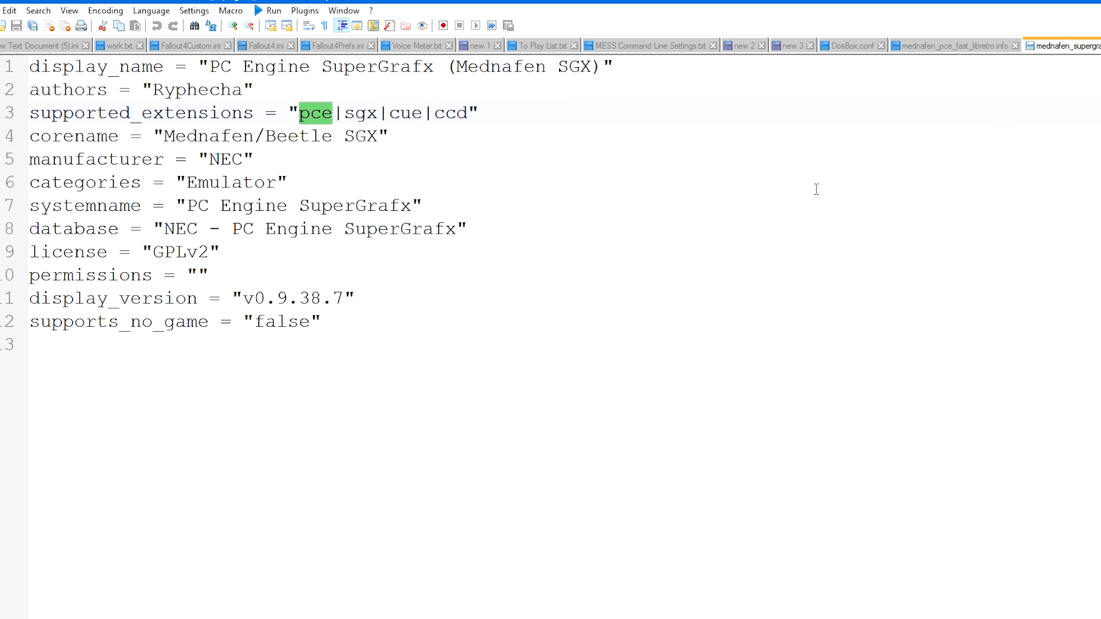
pyautogui.click(816, 190)
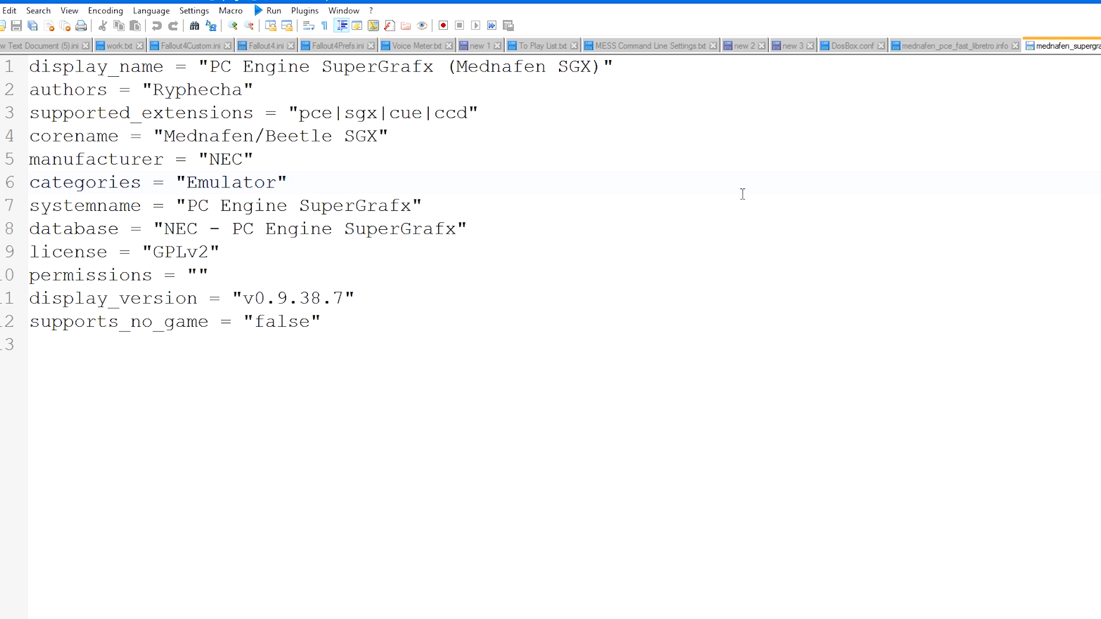
# Compare the disc-image extensions of both info files, check the SuperGrafx sgx entry, and undo any accidental edit to it
pyautogui.click(937, 47)
pyautogui.moveTo(445, 113); pyautogui.dragTo(570, 113)
pyautogui.click(1087, 50)
pyautogui.moveTo(390, 113); pyautogui.dragTo(473, 113)
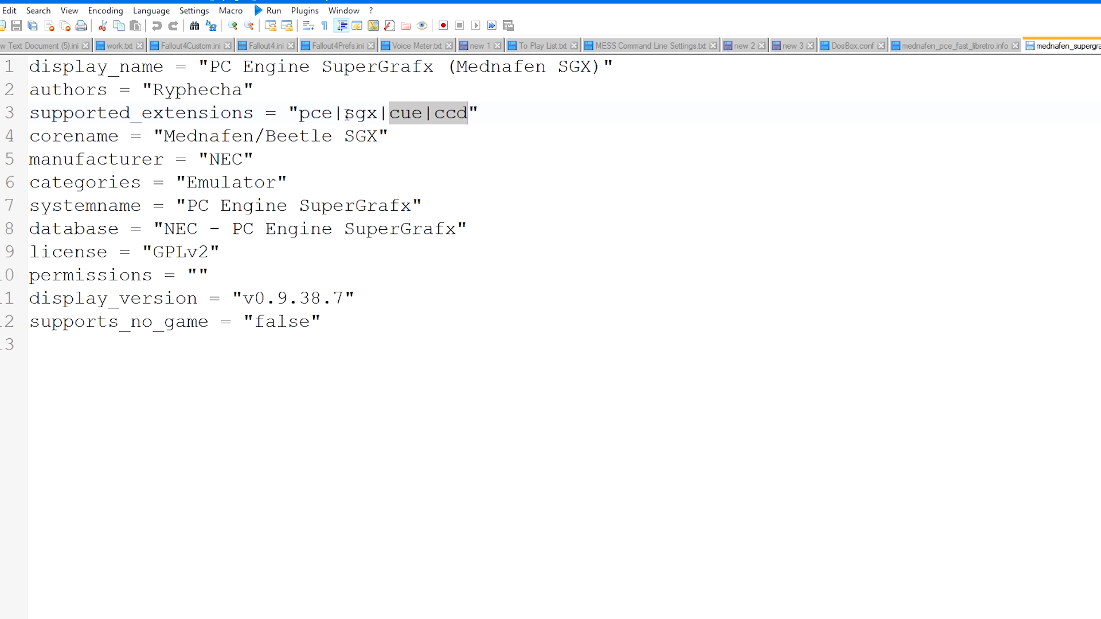
pyautogui.moveTo(345, 113); pyautogui.dragTo(378, 113)
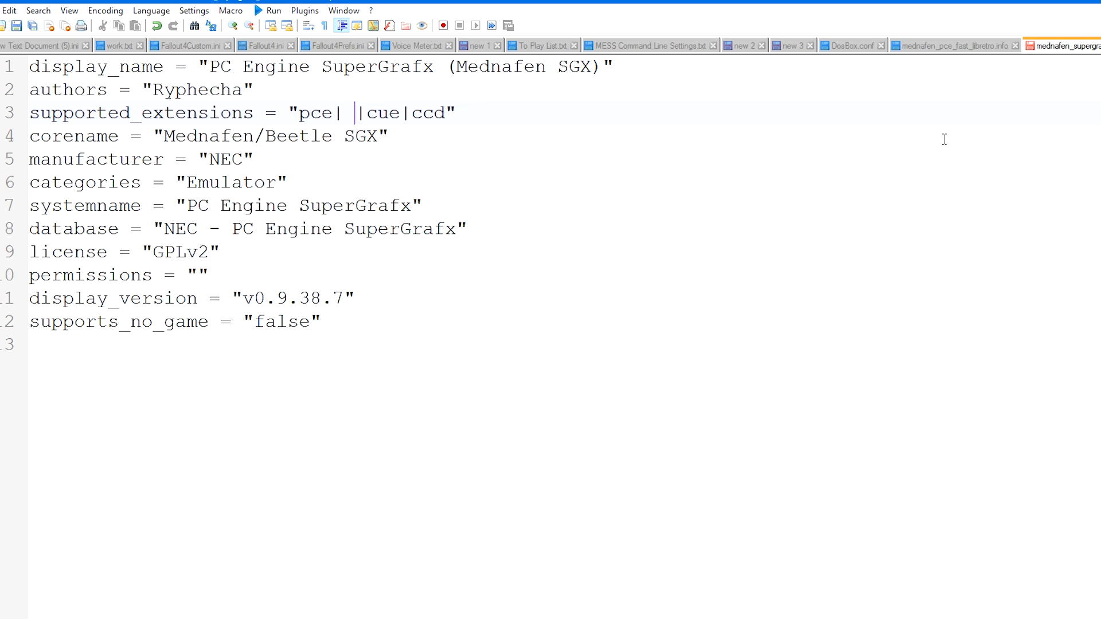
pyautogui.hotkey('ctrl', 'z')
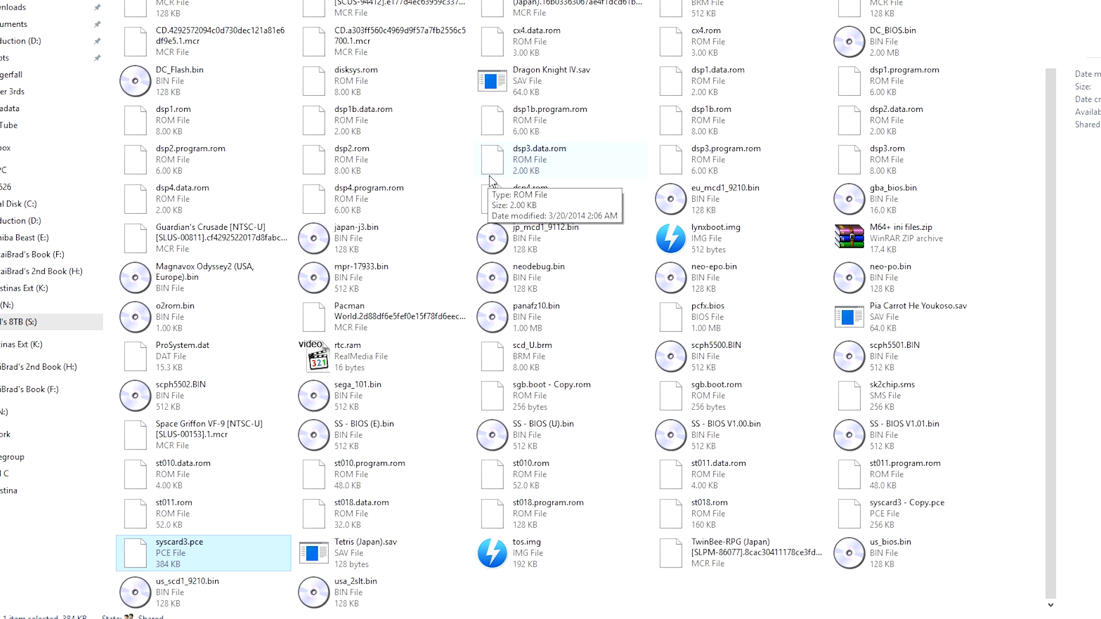
# Check the syscard3 - Copy.pce and syscard3.pce BIOS files in the RetroArch system folder
pyautogui.click(909, 526)
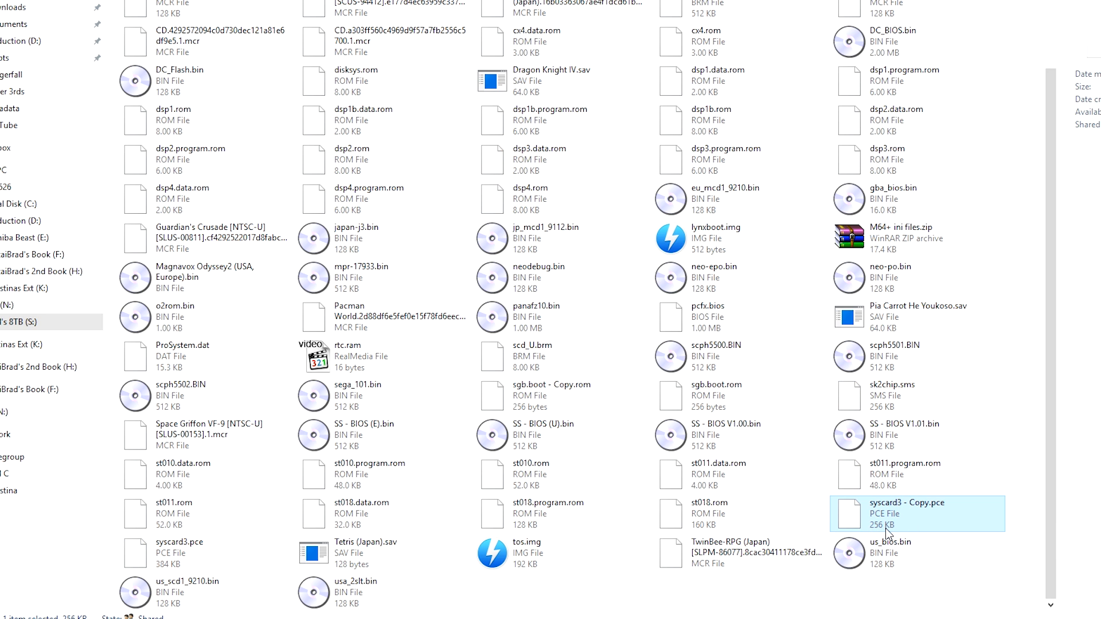
pyautogui.click(273, 552)
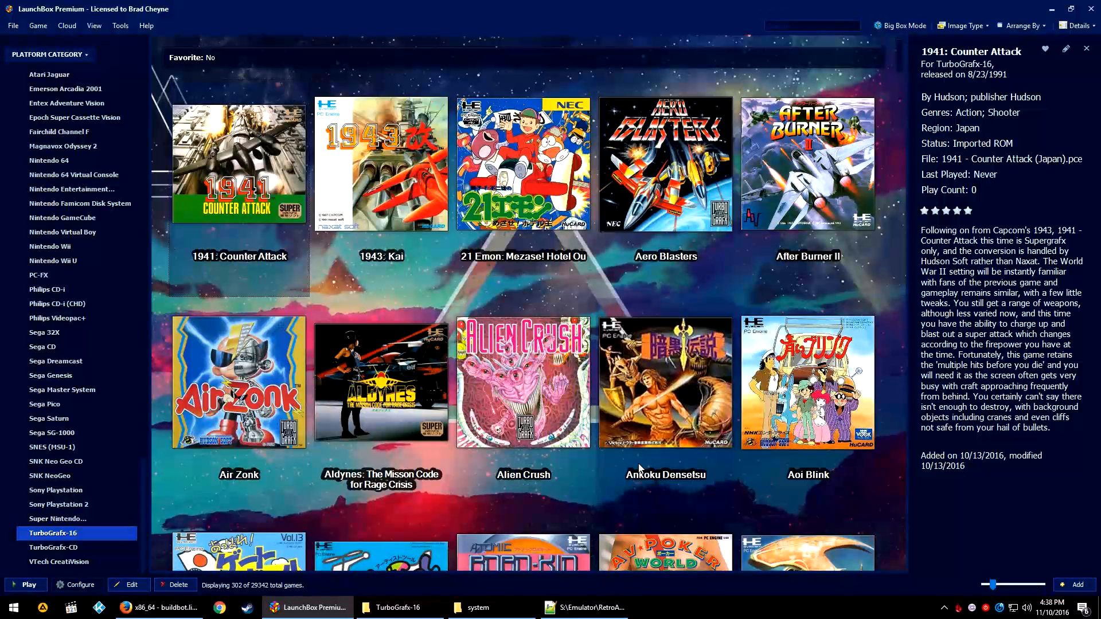
# Switch to LaunchBox, start the Import ROMs from Files wizard and proceed to the file selection
pyautogui.moveTo(261, 159)
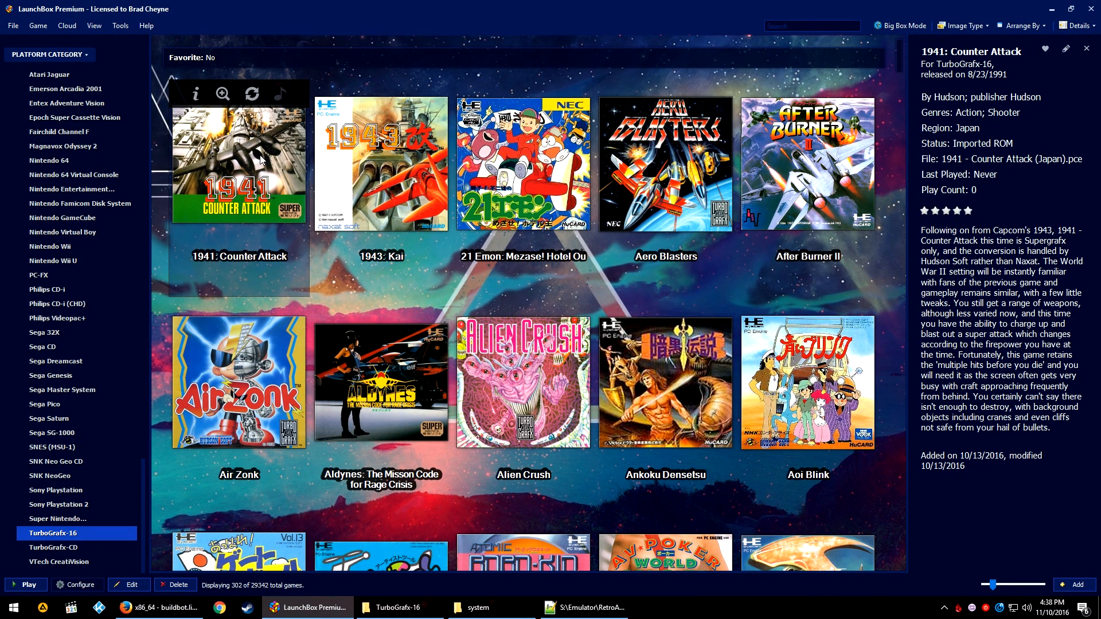
pyautogui.click(124, 27)
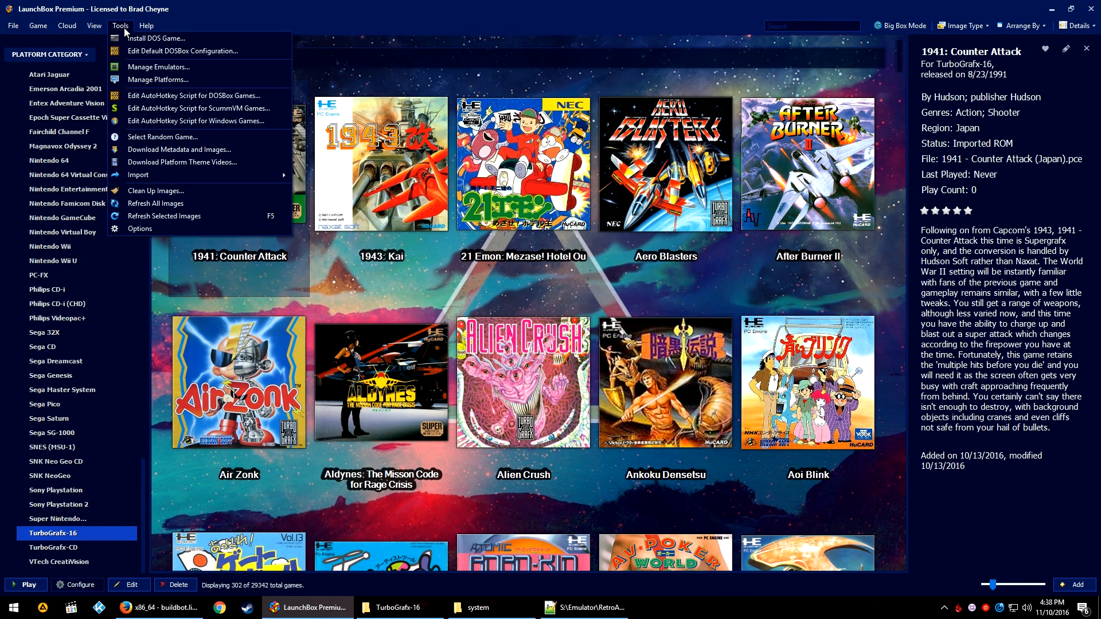
pyautogui.moveTo(180, 175)
pyautogui.click(316, 190)
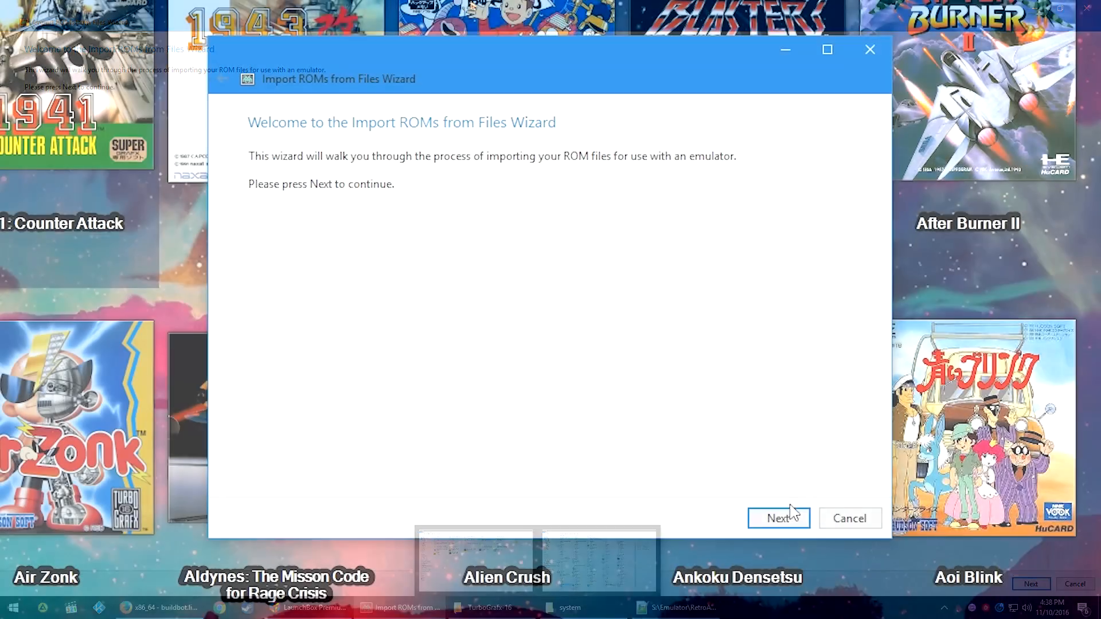
pyautogui.click(696, 438)
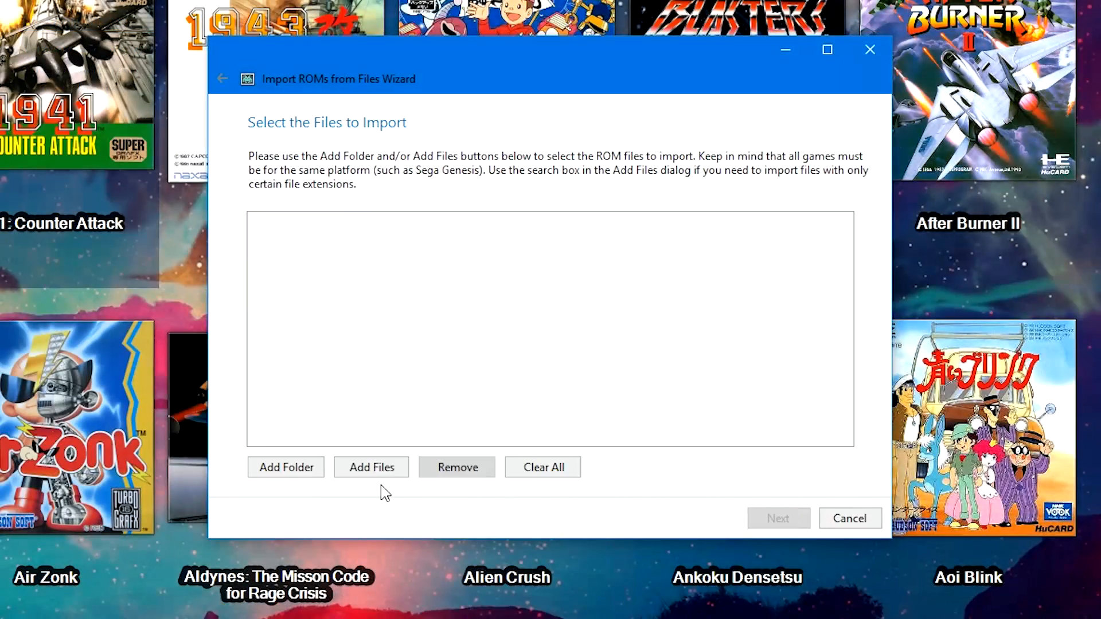
# Start adding files to the import, browse to S:\Emulator\TurboGrafx-16\Roms and enlarge the file selection window
pyautogui.click(371, 467)
pyautogui.click(639, 106)
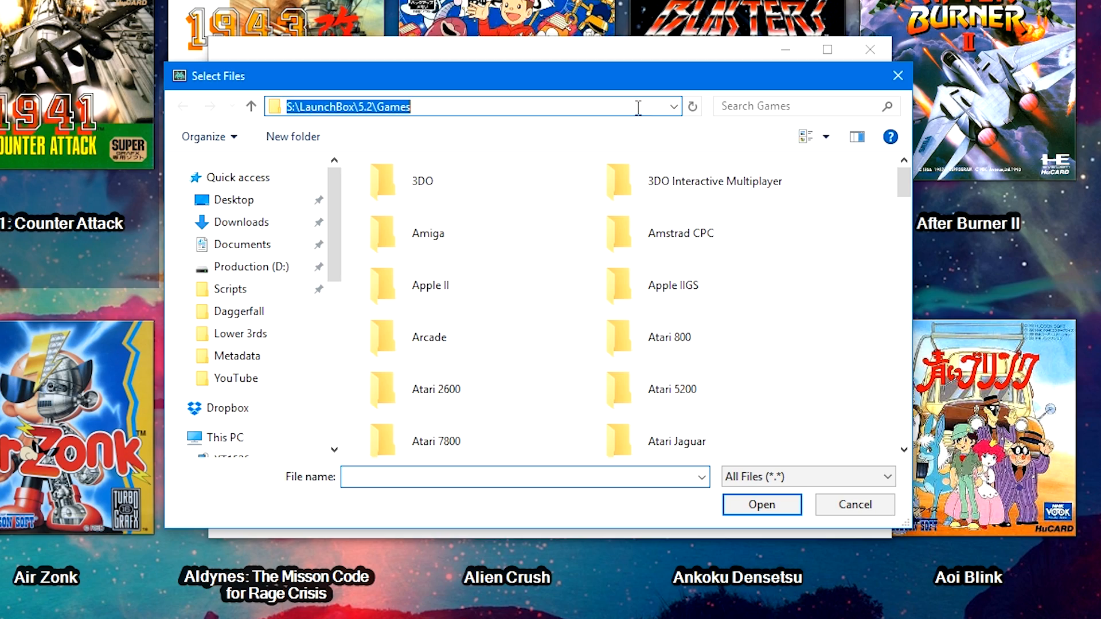
pyautogui.write('S:\\Emulator\\TurboGrafx-16')
pyautogui.press('Return')
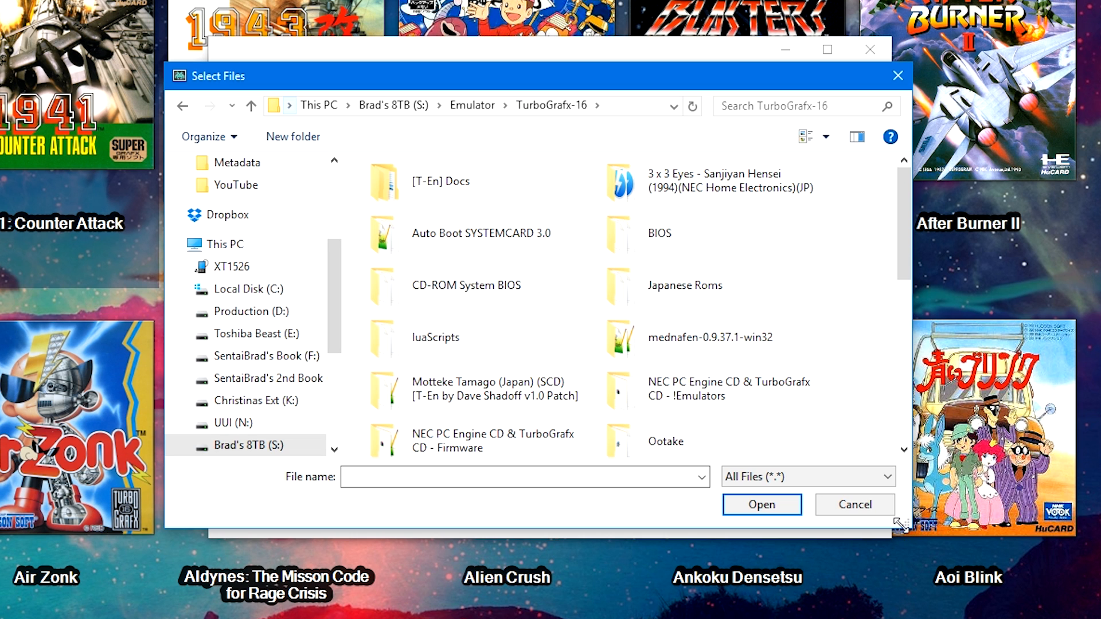
pyautogui.moveTo(907, 530); pyautogui.dragTo(1048, 591)
pyautogui.moveTo(737, 83); pyautogui.dragTo(711, 72)
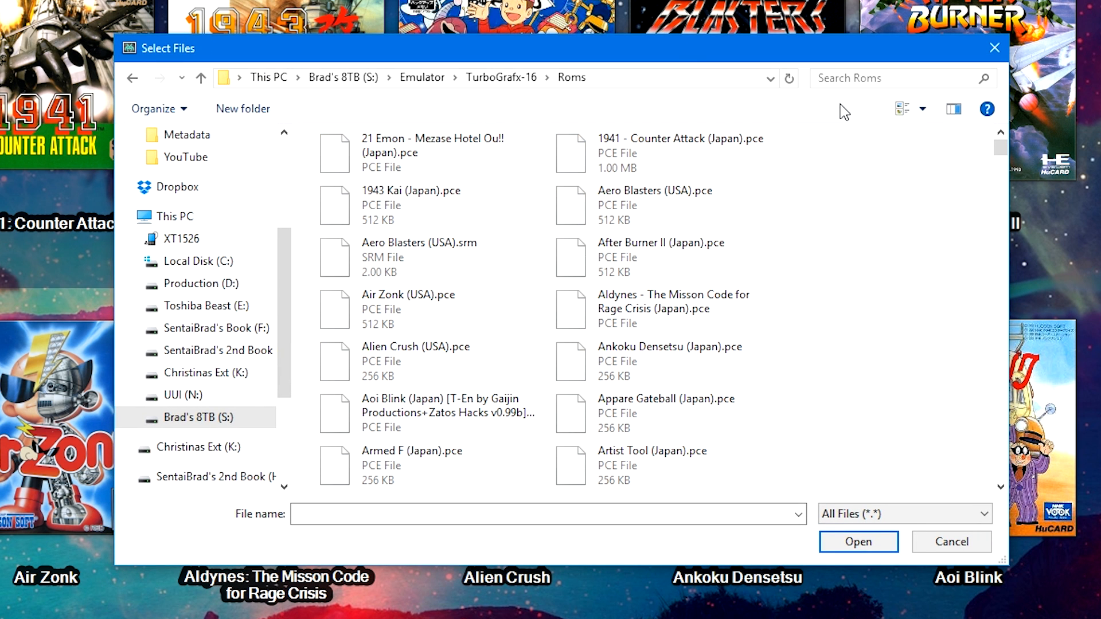
# Filter the Roms folder by *.pce, add all matching files to the import and proceed to the platform choice
pyautogui.click(872, 78)
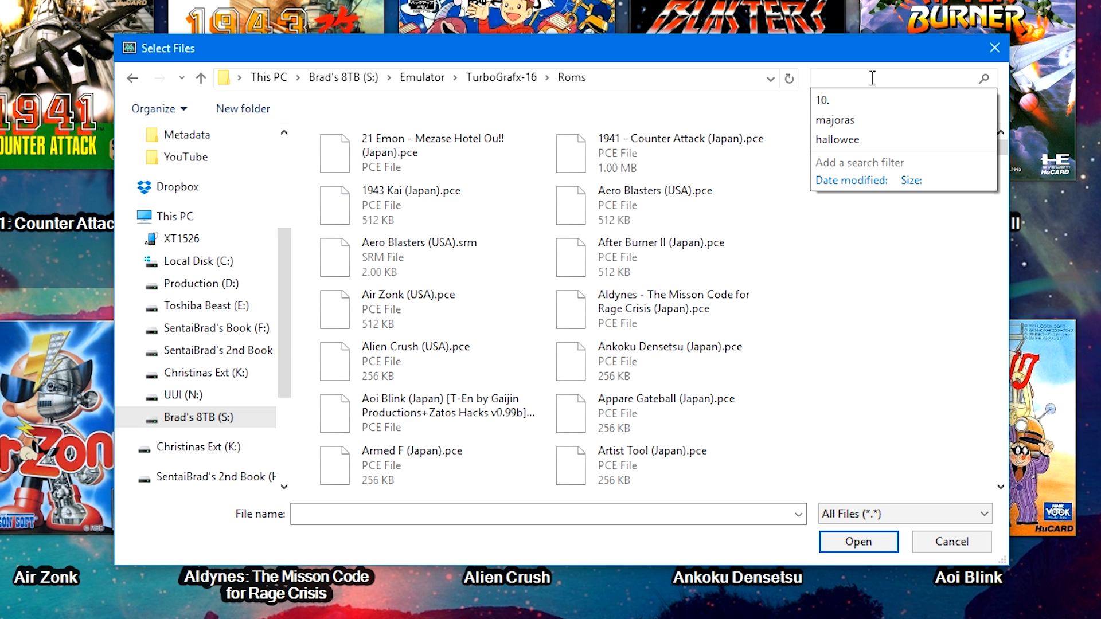
pyautogui.write('*')
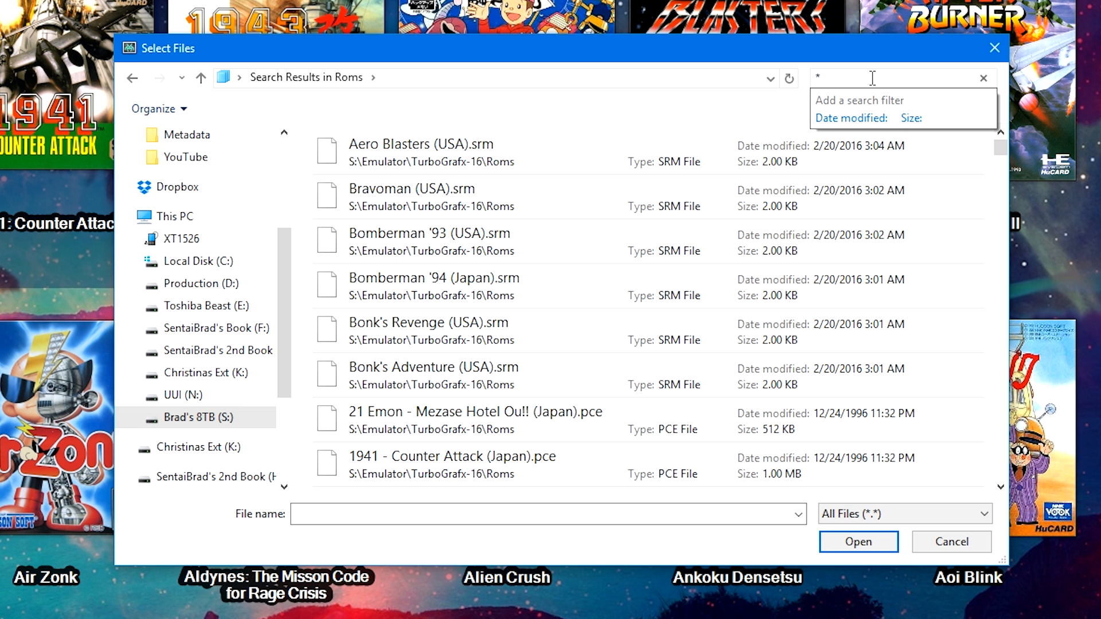
pyautogui.press('Return')
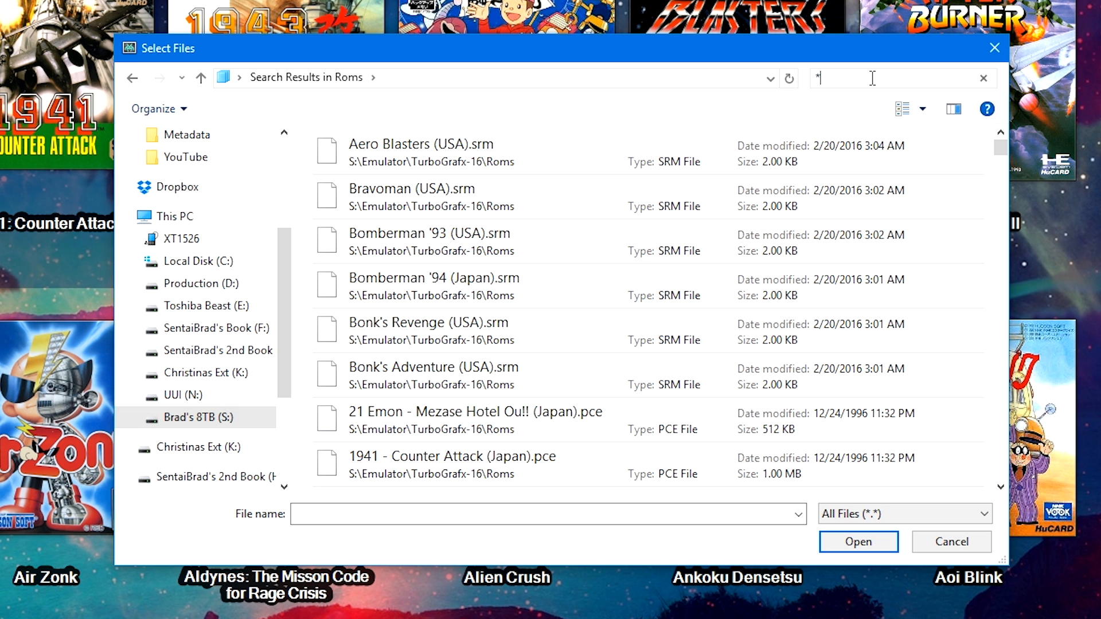
pyautogui.write('.pce')
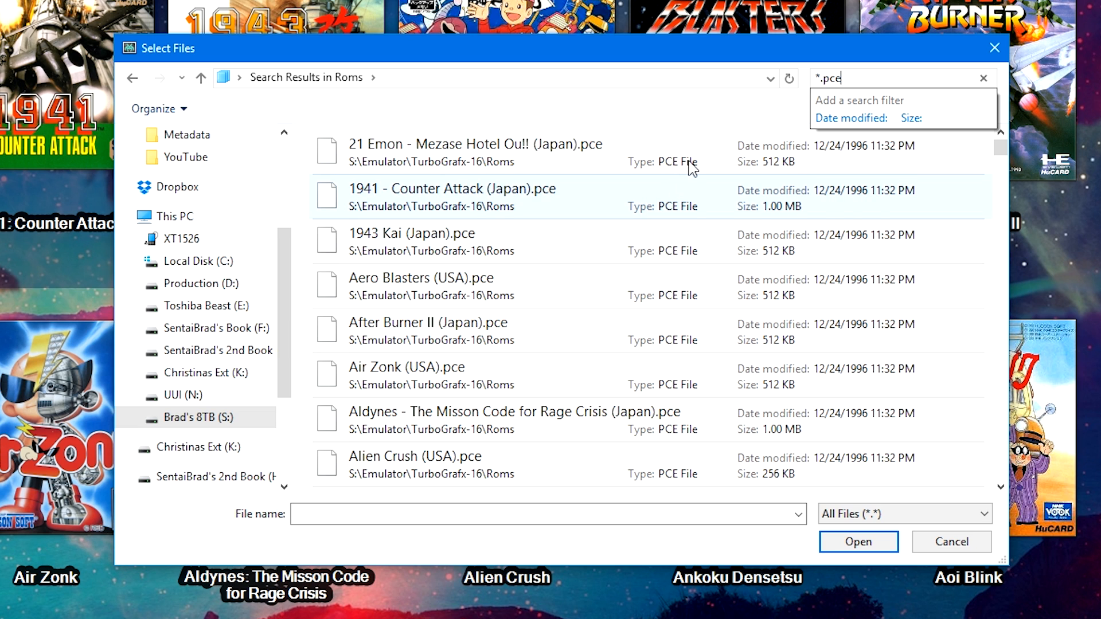
pyautogui.click(700, 148)
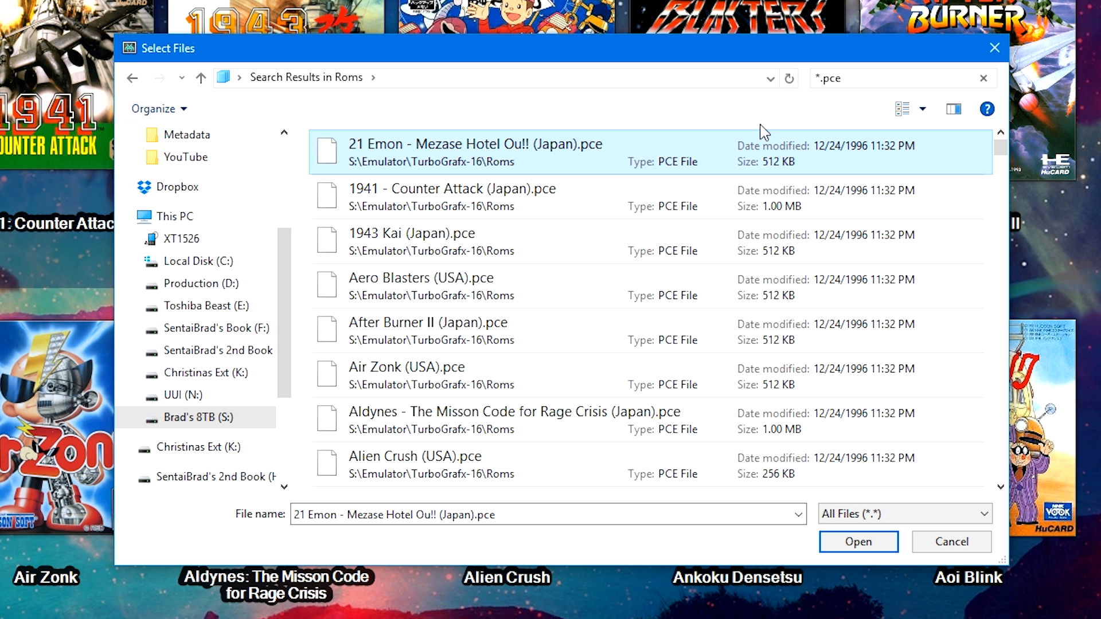
pyautogui.hotkey('ctrl', 'a')
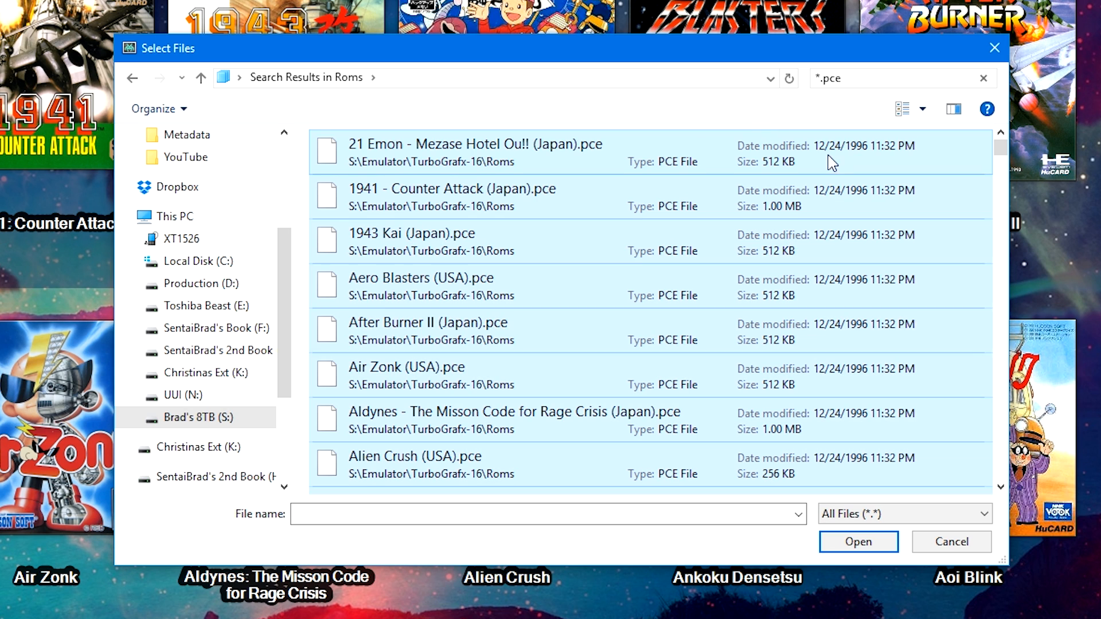
pyautogui.click(882, 546)
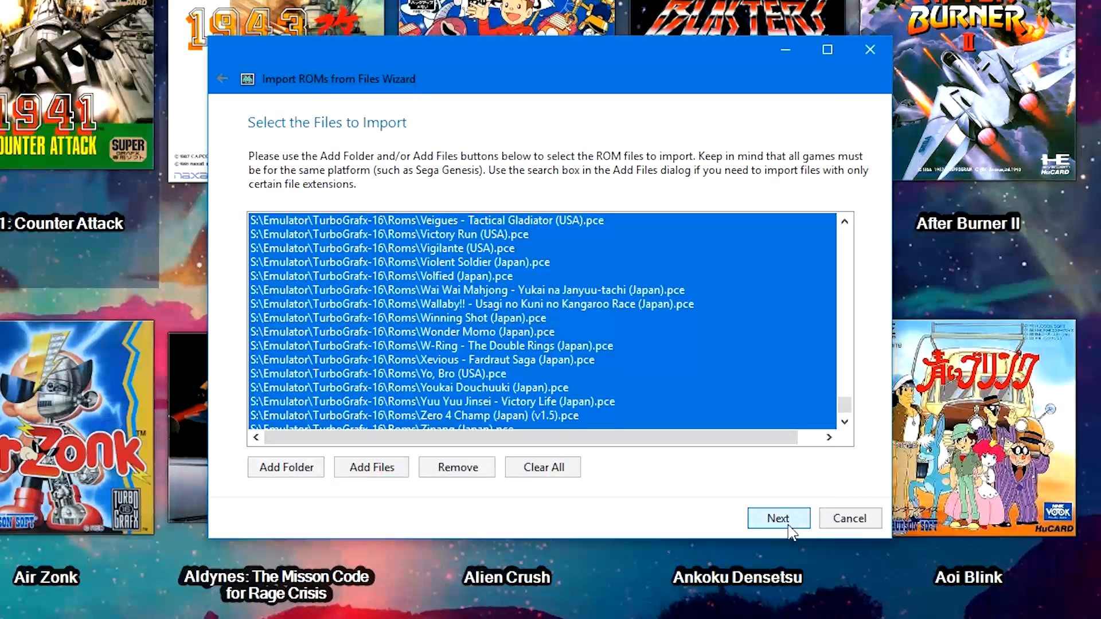
pyautogui.click(778, 524)
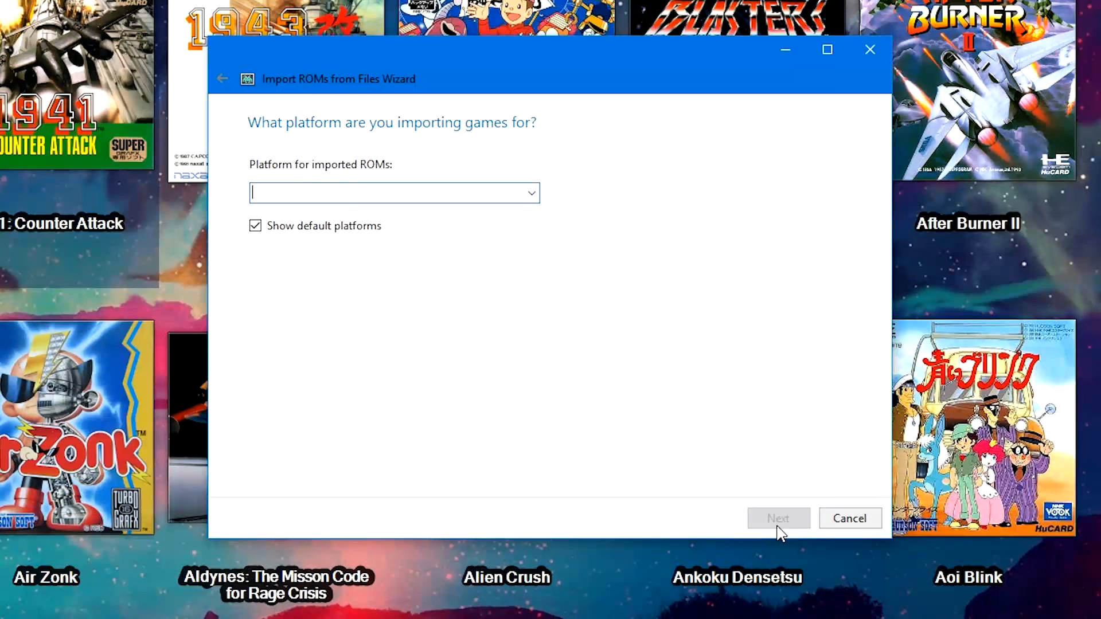
# Set the platform for the imported ROMs to TurboGrafx-16 and proceed to the emulator choice
pyautogui.click(532, 199)
pyautogui.moveTo(534, 247); pyautogui.dragTo(528, 576)
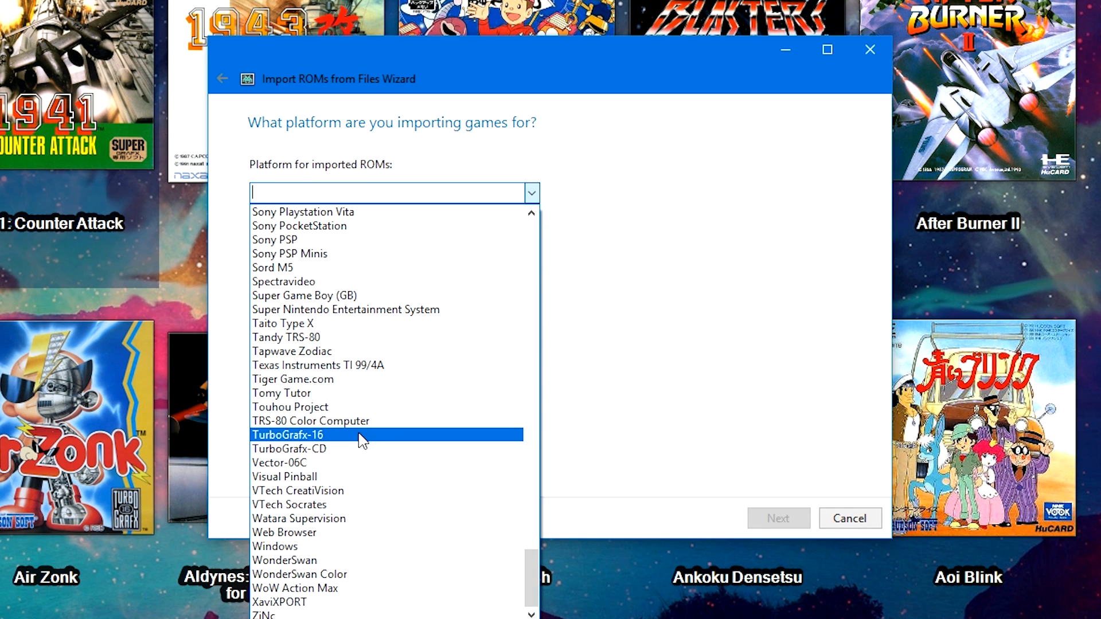
pyautogui.click(358, 437)
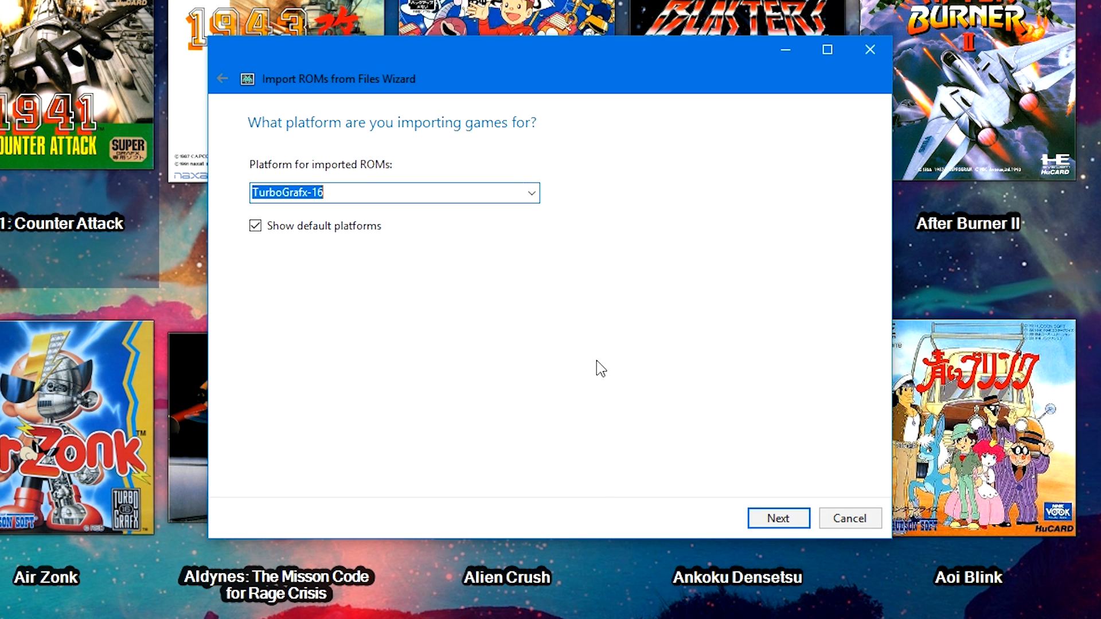
pyautogui.click(475, 195)
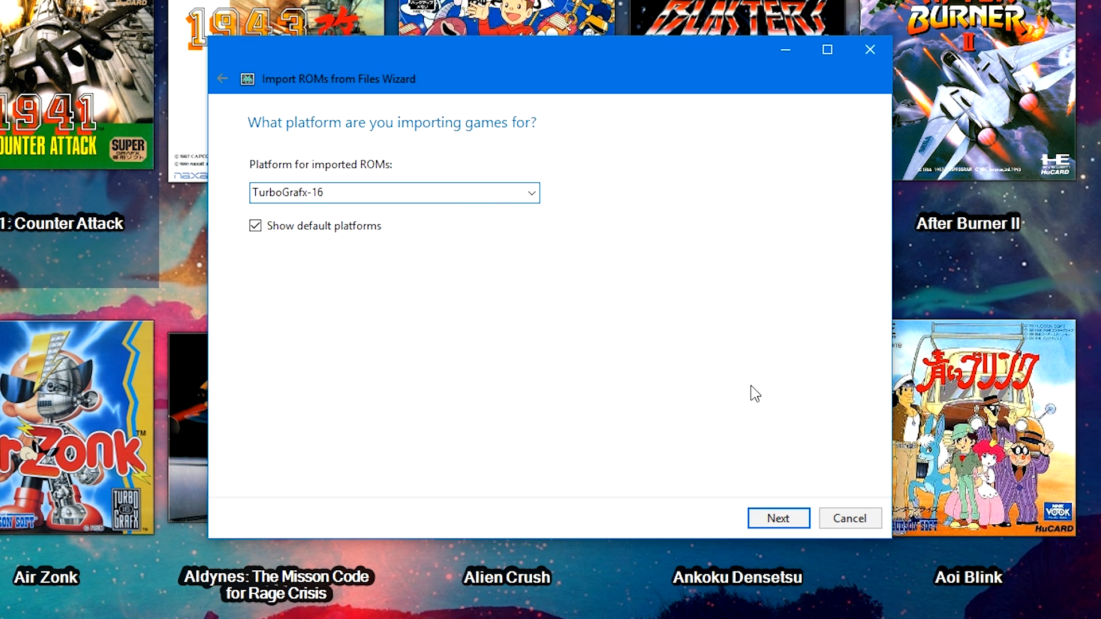
pyautogui.click(769, 521)
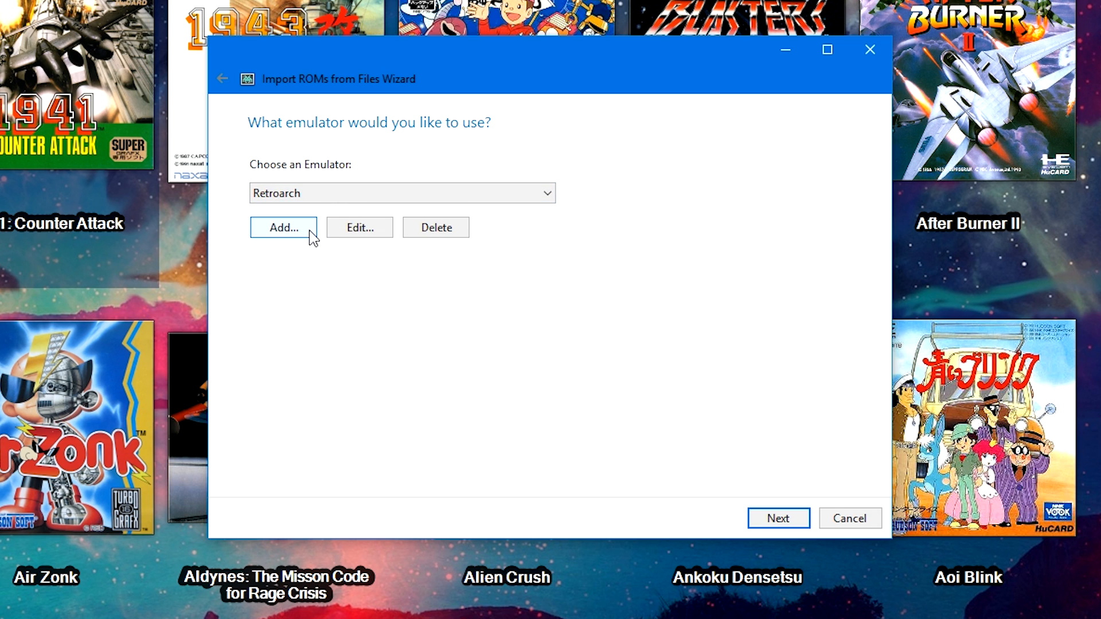
# Keep Retroarch as the import's emulator and set its application path to retroarch.exe in the RetroArch 11-10-16 folder
pyautogui.click(339, 194)
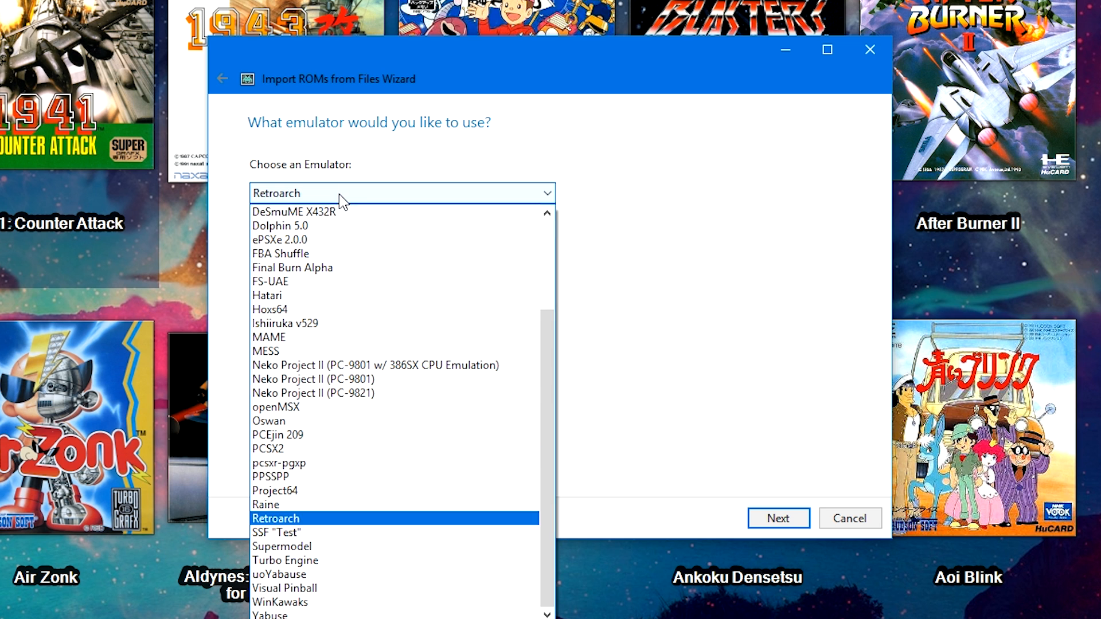
pyautogui.click(335, 519)
pyautogui.click(372, 226)
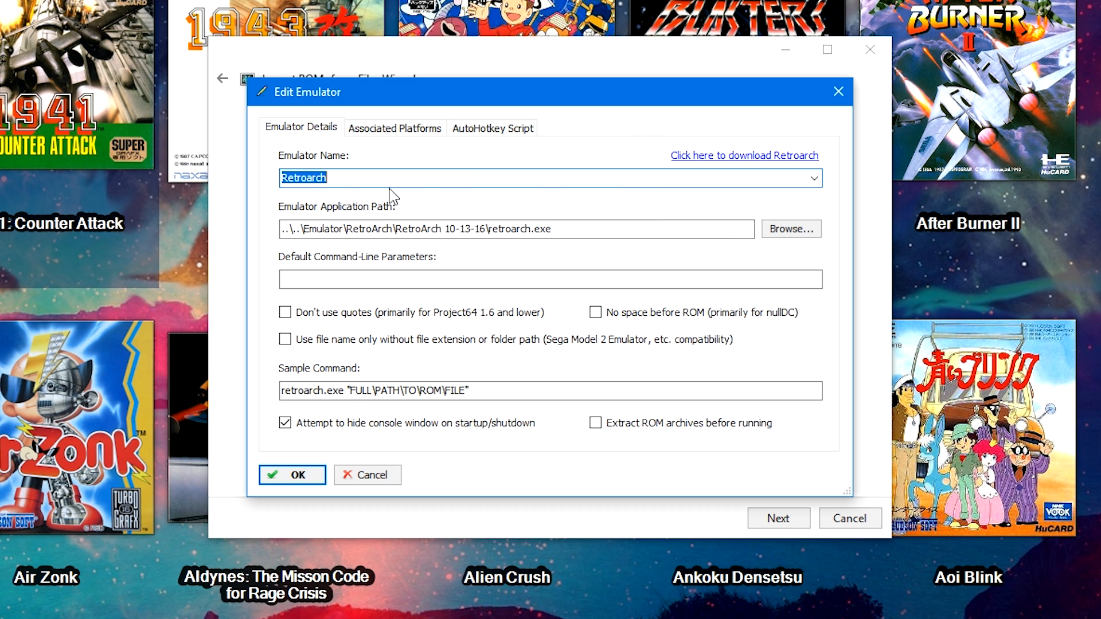
pyautogui.click(799, 231)
pyautogui.click(631, 150)
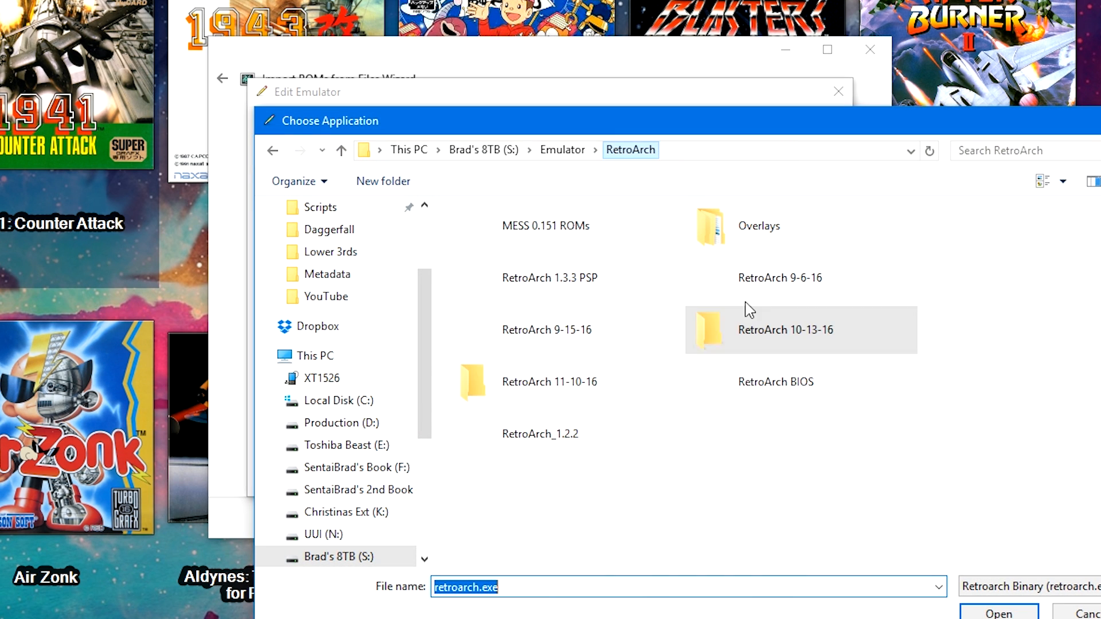
pyautogui.doubleClick(516, 395)
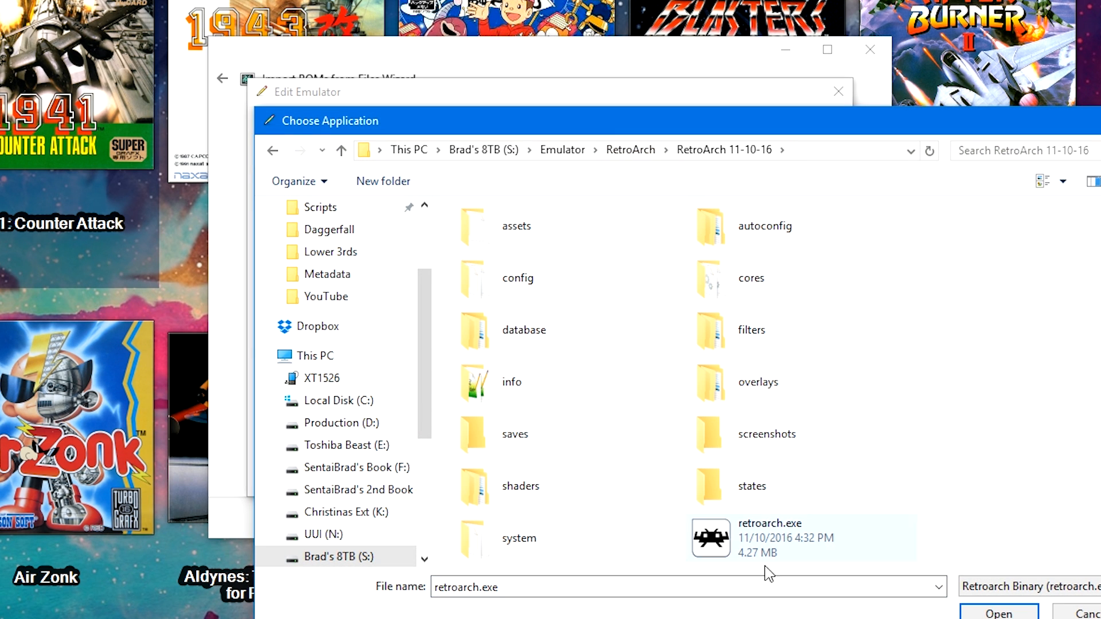
pyautogui.doubleClick(796, 545)
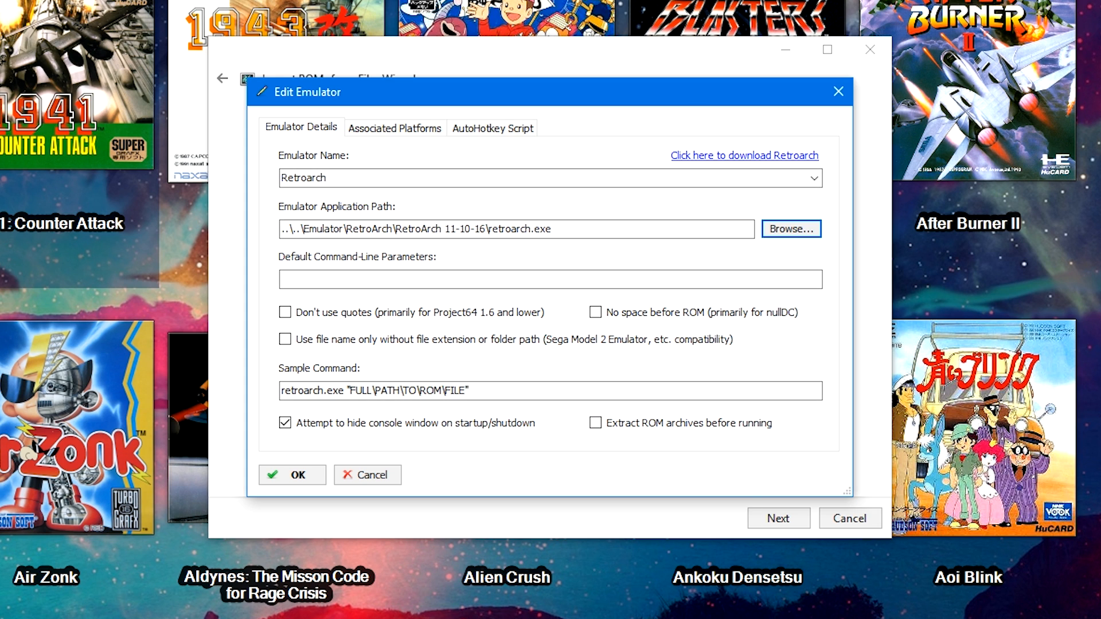
# Examine the TurboGrafx-16 and TurboGrafx-CD names among Retroarch's associated platforms and the first empty row below the entries
pyautogui.click(395, 127)
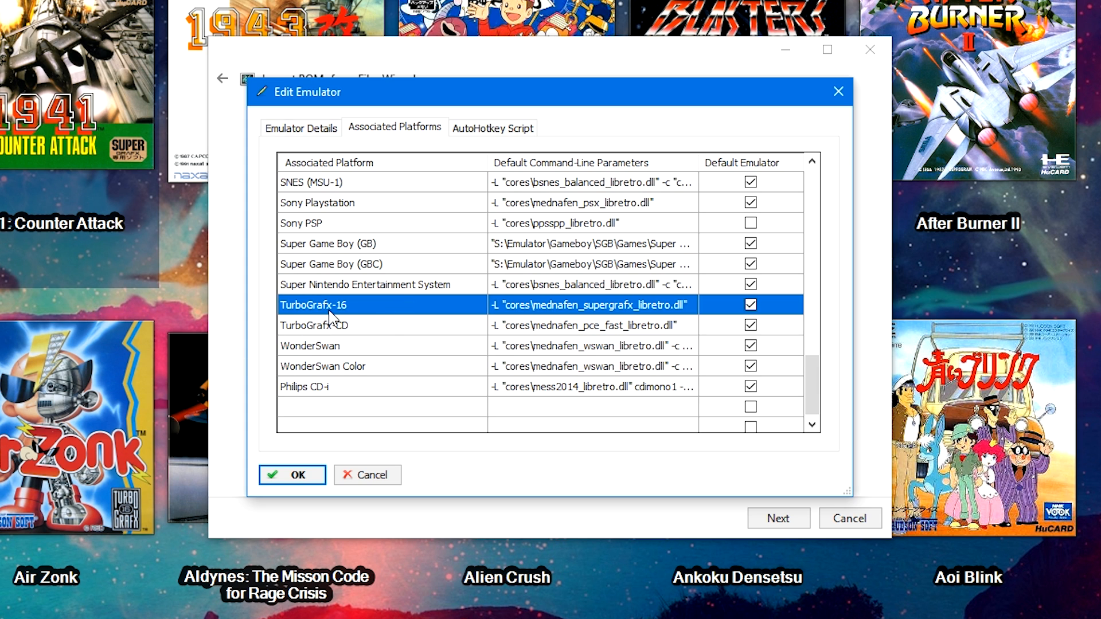
pyautogui.click(368, 304)
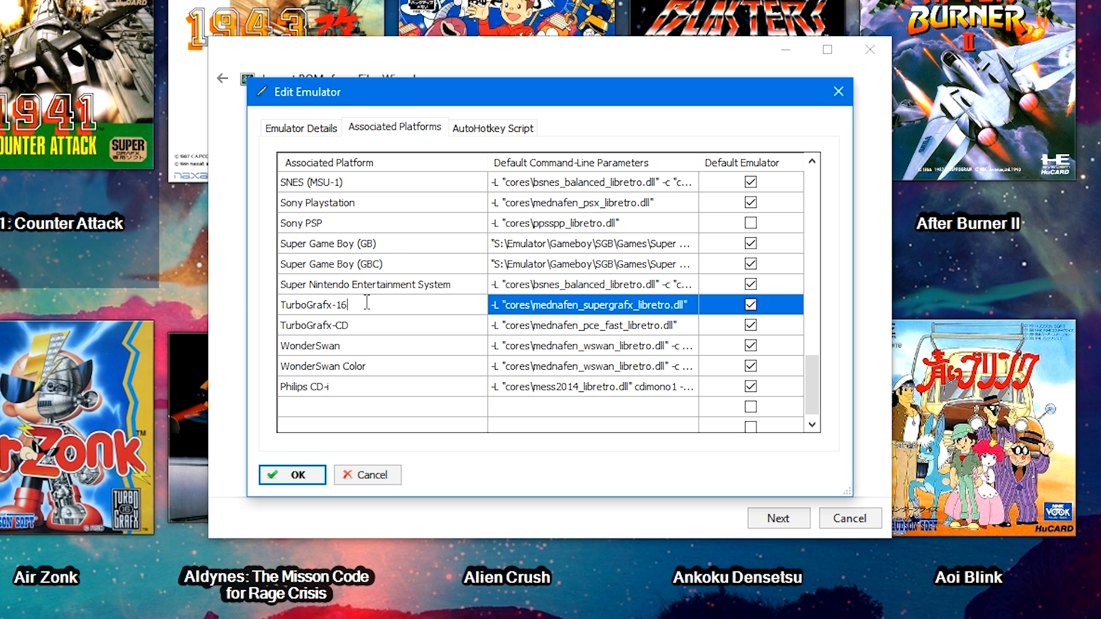
pyautogui.moveTo(367, 301); pyautogui.dragTo(242, 310)
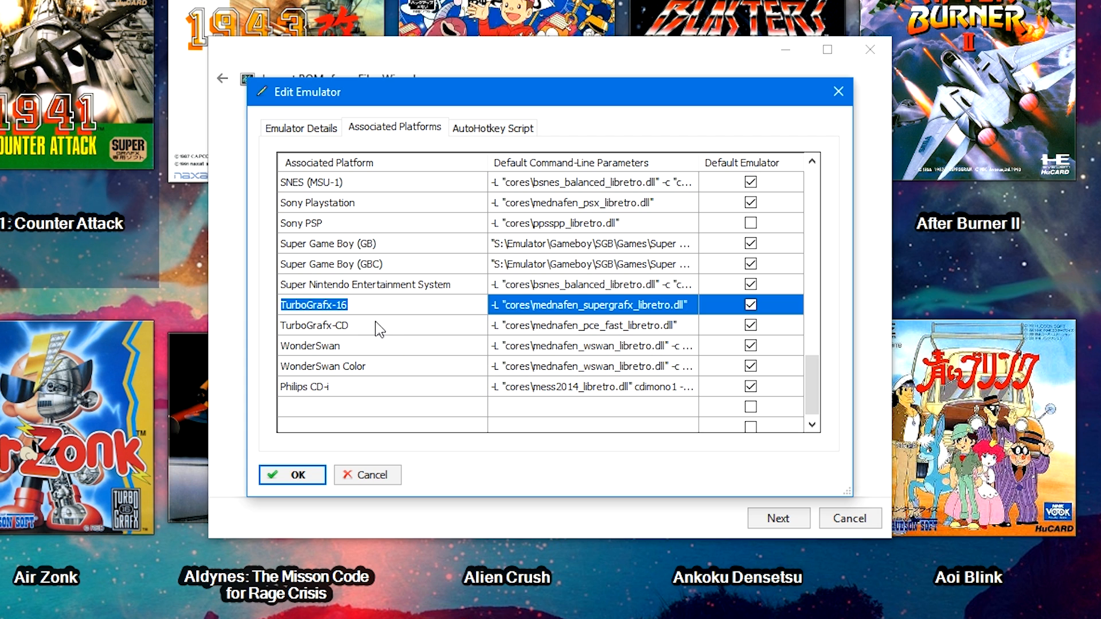
pyautogui.click(356, 325)
pyautogui.click(356, 326)
pyautogui.click(356, 326)
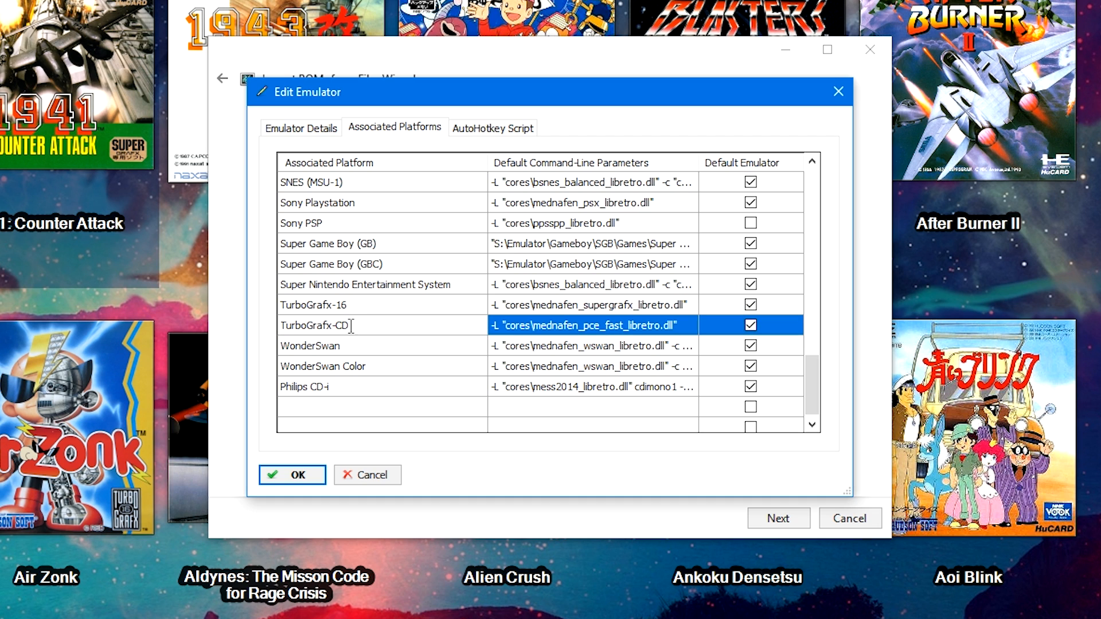
pyautogui.click(337, 412)
pyautogui.click(338, 412)
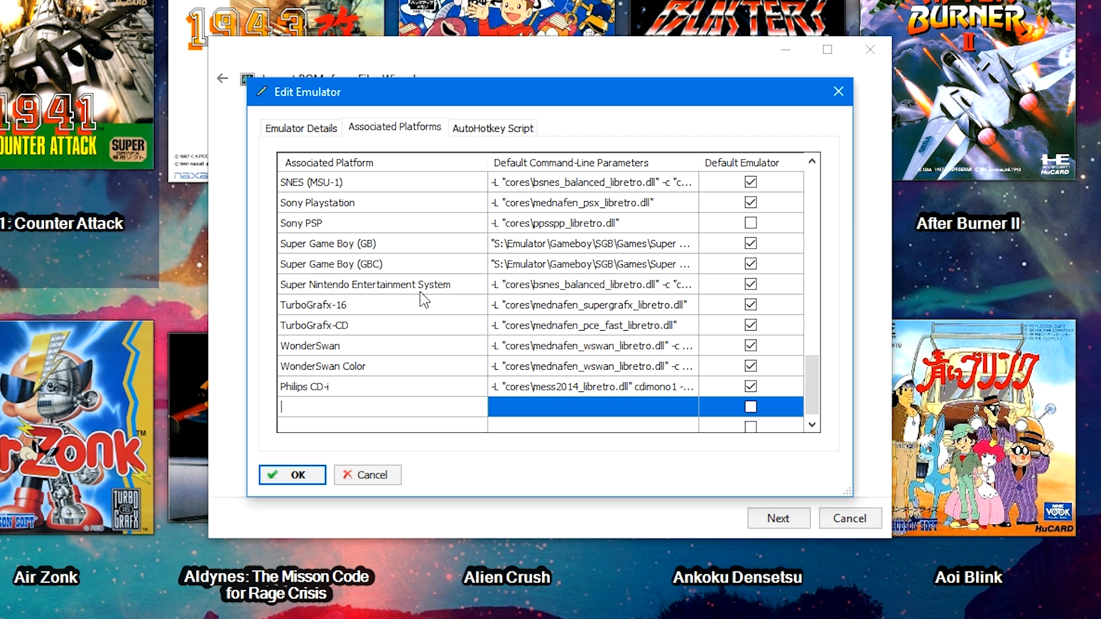
# Check the default command-line parameters that assign cores to the TurboGrafx-16 and TurboGrafx-CD platforms
pyautogui.click(497, 304)
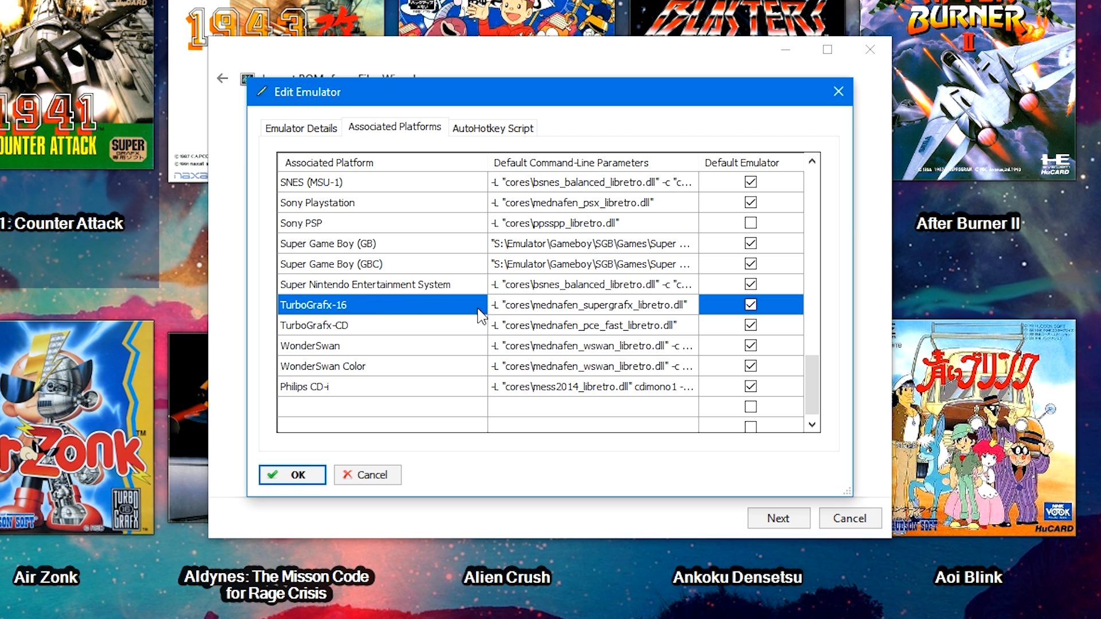
pyautogui.moveTo(491, 306); pyautogui.dragTo(772, 459)
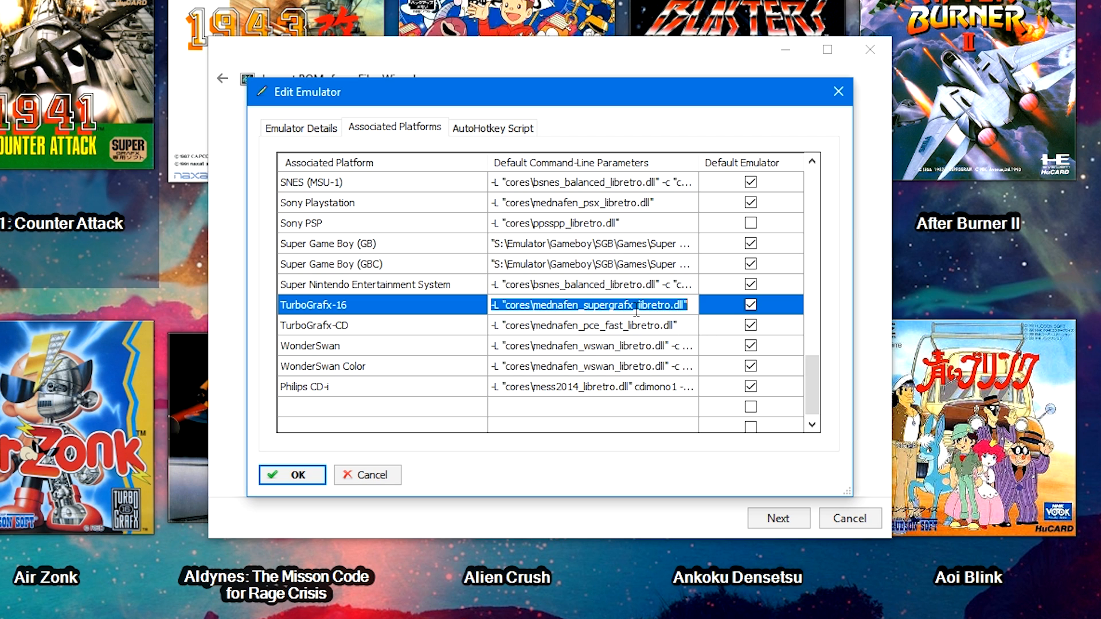
pyautogui.click(682, 304)
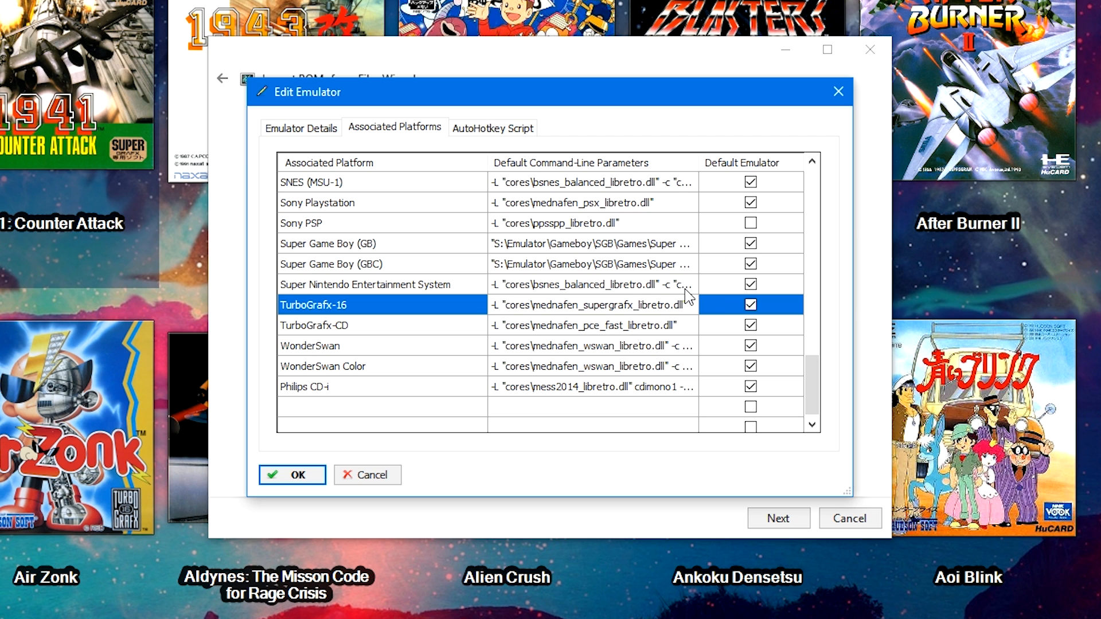
pyautogui.press('Return')
pyautogui.click(446, 326)
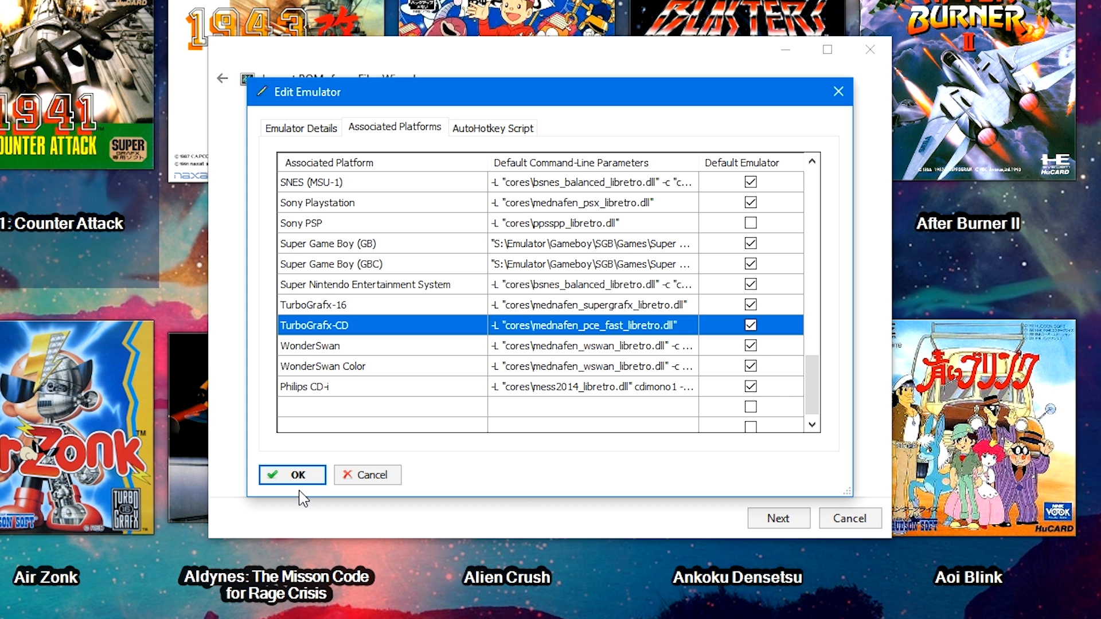
pyautogui.click(393, 307)
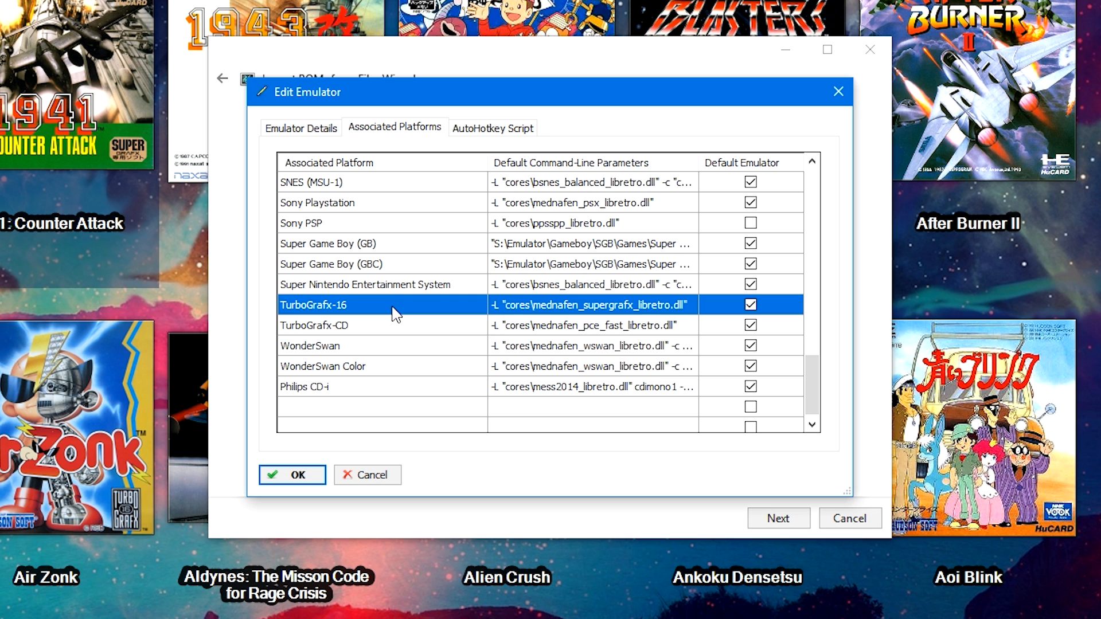
# Save the Retroarch emulator settings and choose to use the ROM files in their current location
pyautogui.click(298, 478)
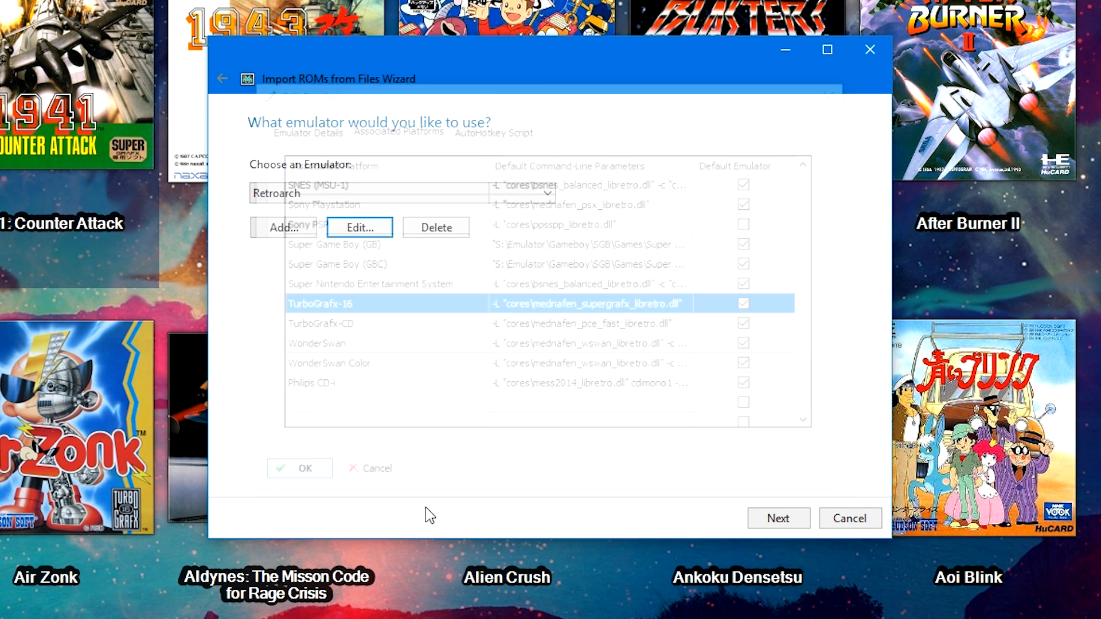
pyautogui.click(797, 524)
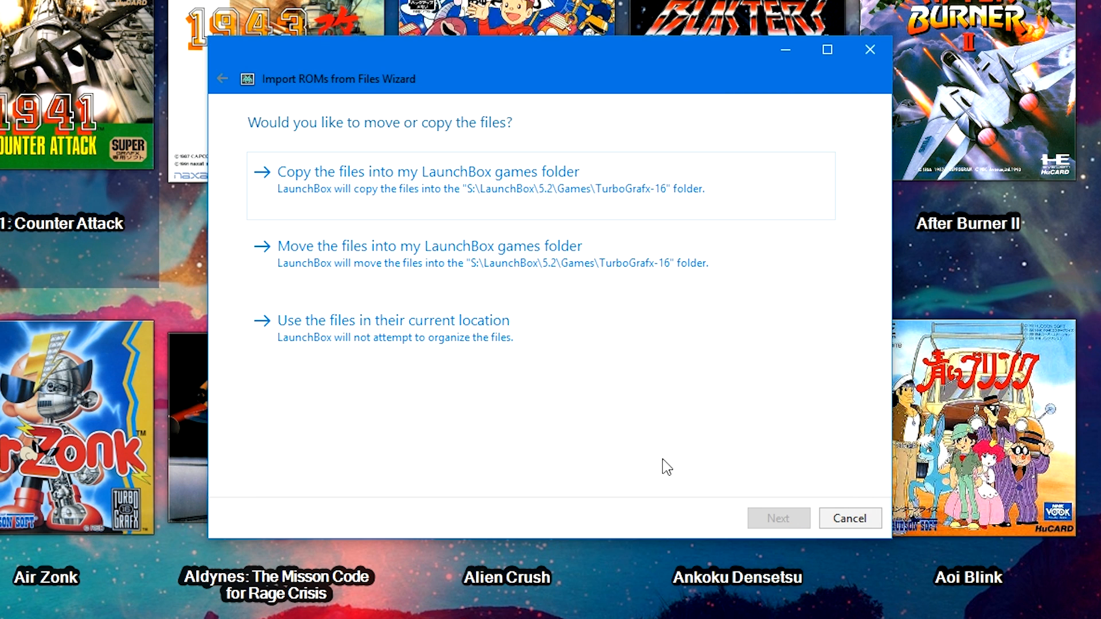
pyautogui.click(430, 321)
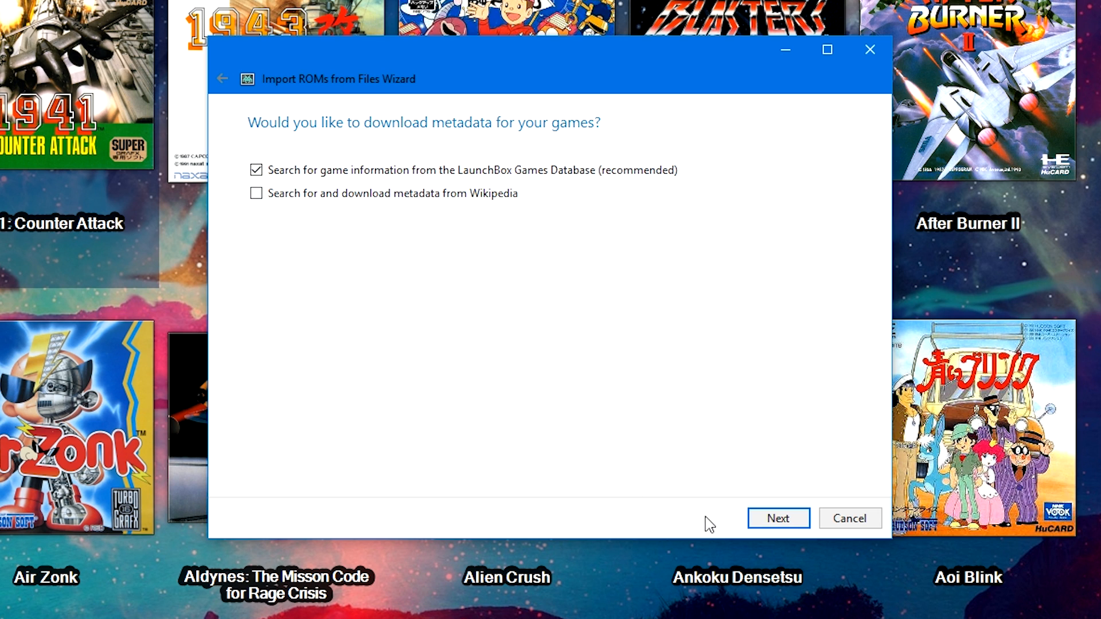
# Accept the existing metadata, image, EmuMovies media and custom import options, proceeding to the final game list
pyautogui.click(779, 519)
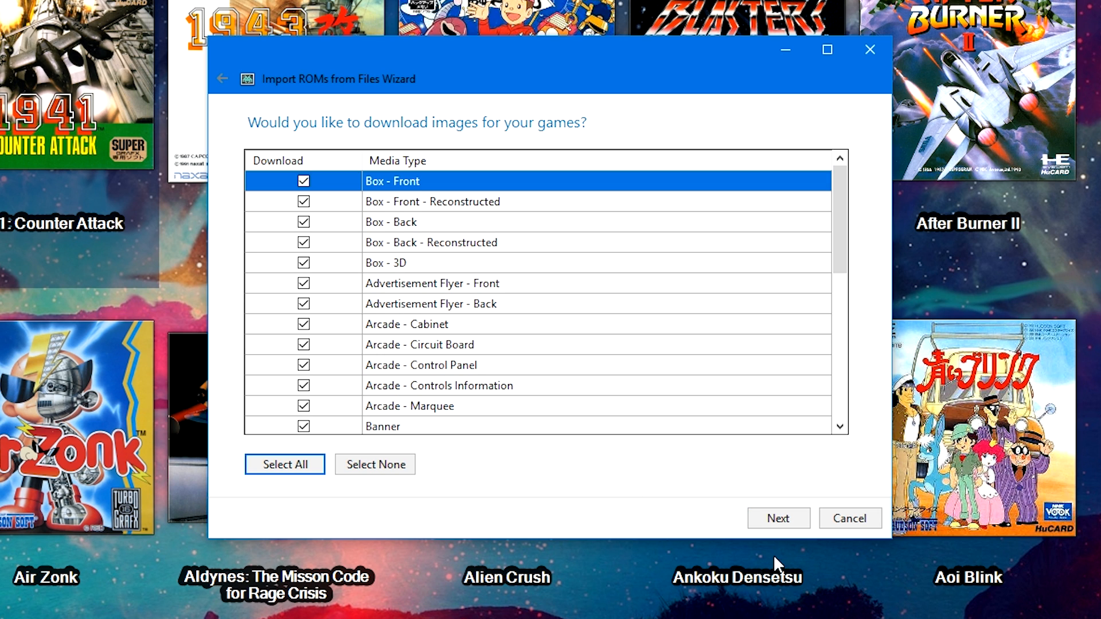
pyautogui.click(778, 518)
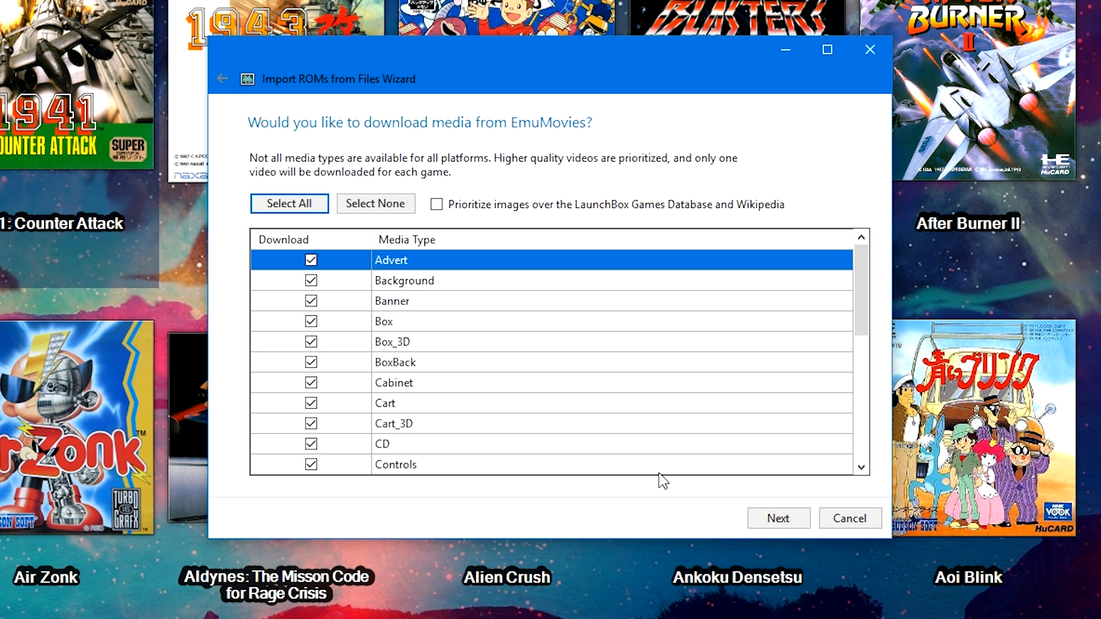
pyautogui.click(777, 520)
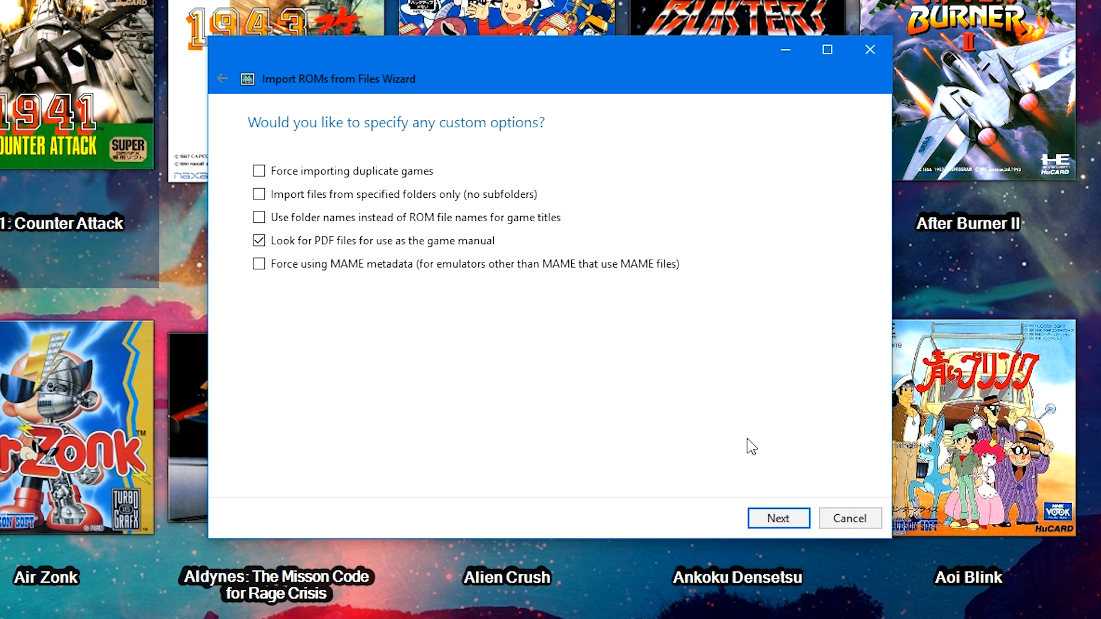
pyautogui.click(784, 515)
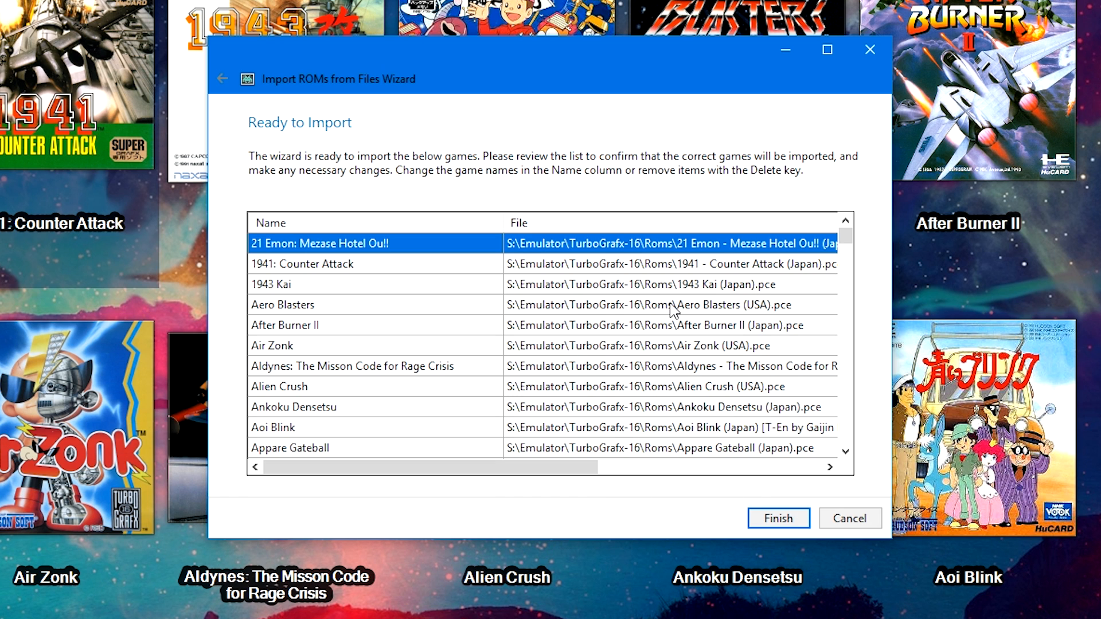
# Remove 1941: Counter Attack from the list of games to import and finish the wizard
pyautogui.click(400, 287)
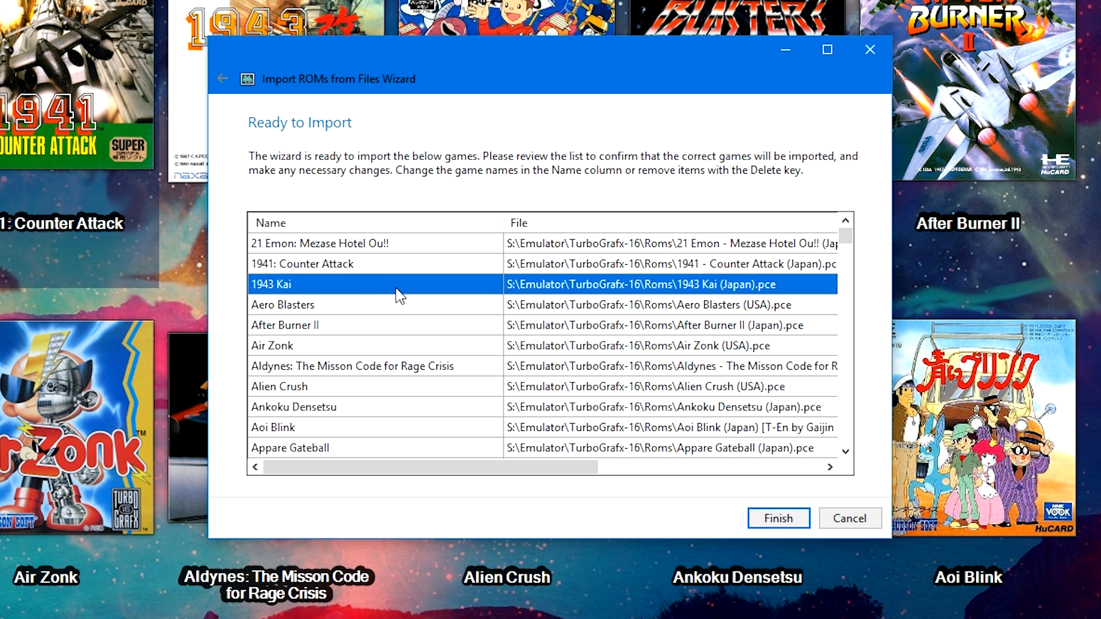
pyautogui.click(405, 267)
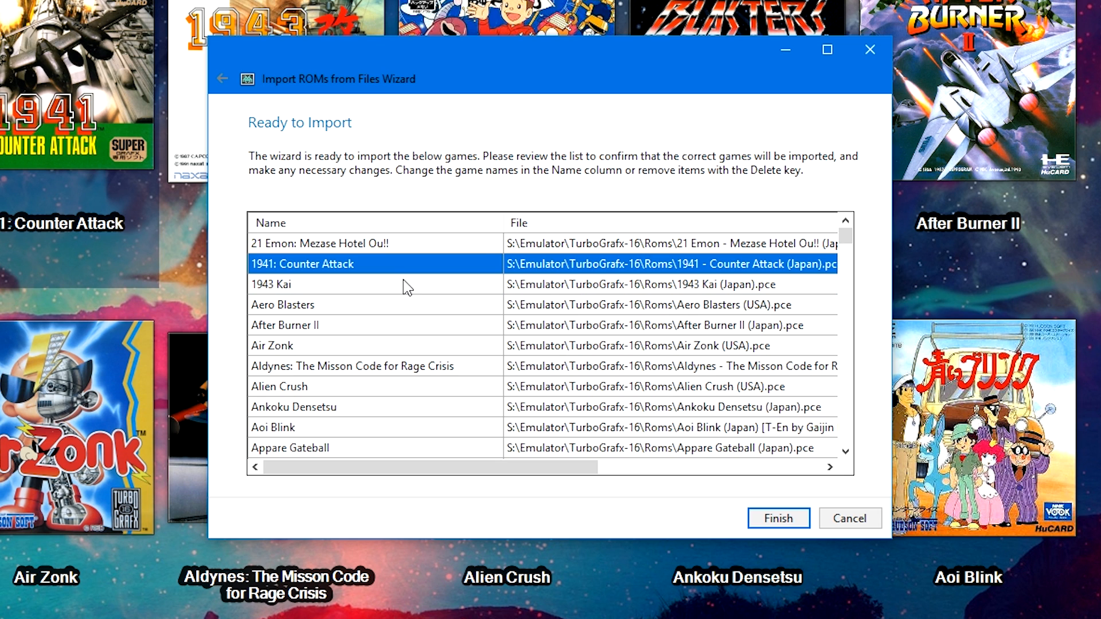
pyautogui.press('Delete')
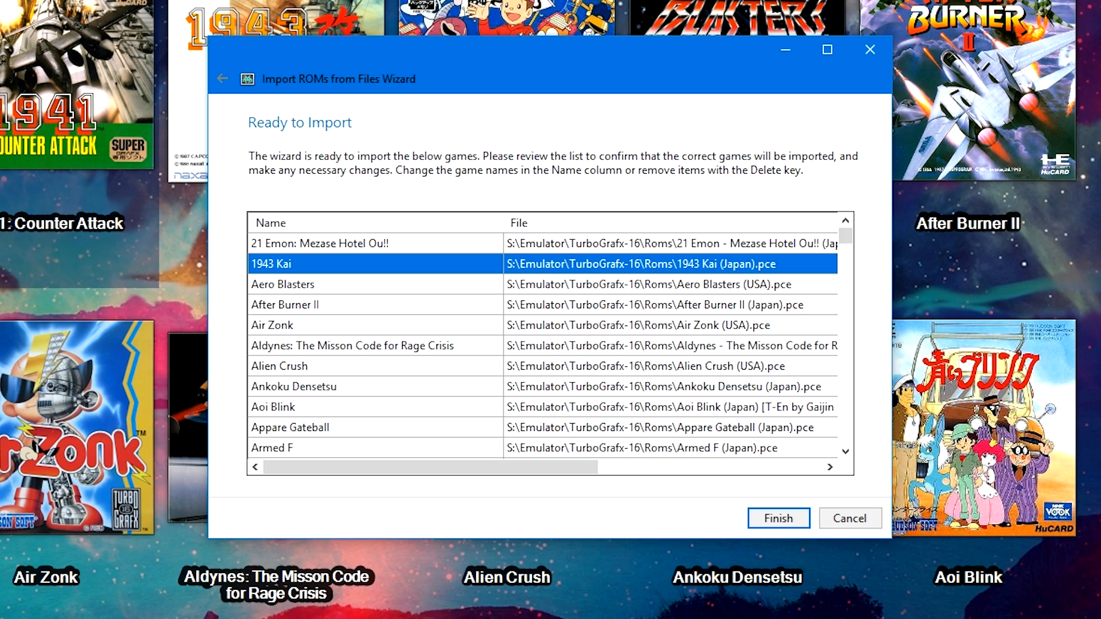
pyautogui.click(766, 525)
# Look through the TurboGrafx-16 games and their box art, then return to the start of the collection
pyautogui.scroll(-15, 399, 360)
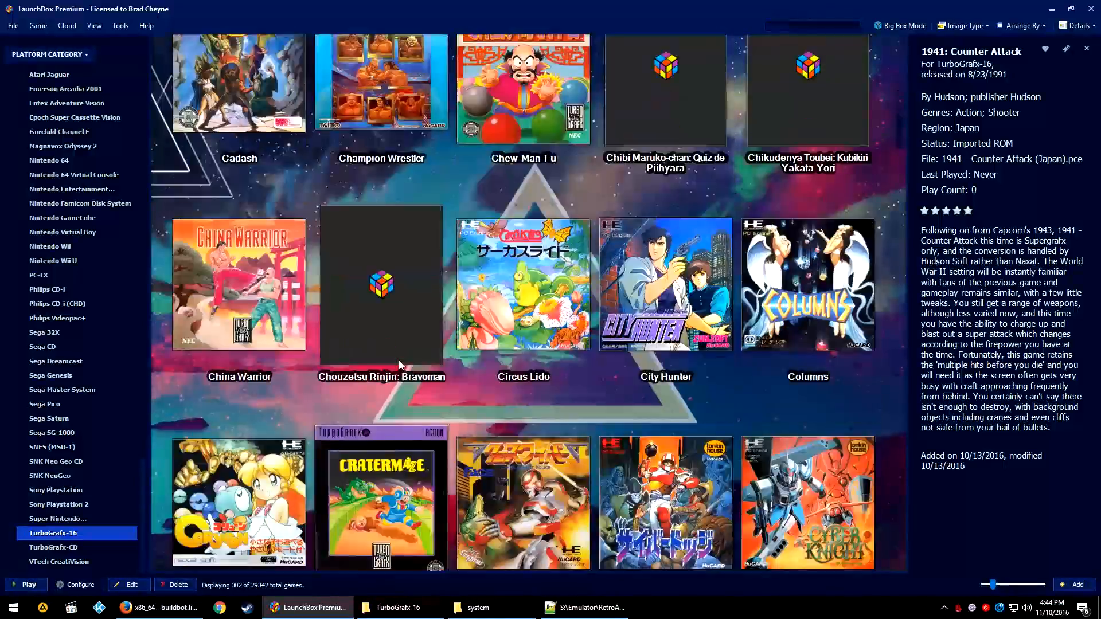
pyautogui.scroll(-15, 398, 360)
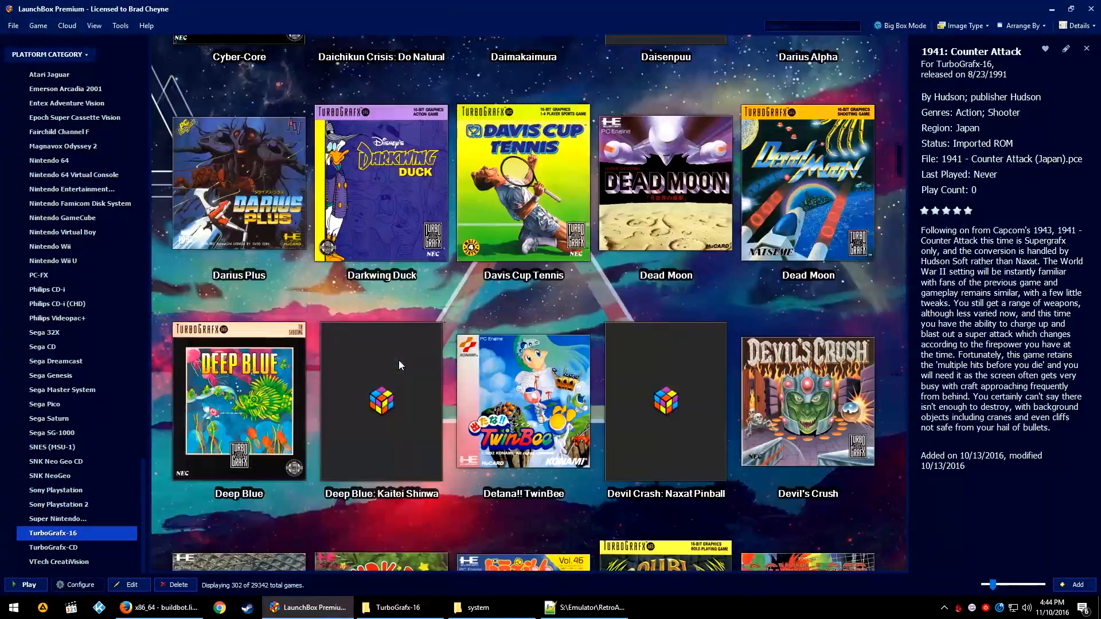
pyautogui.scroll(-15, 398, 360)
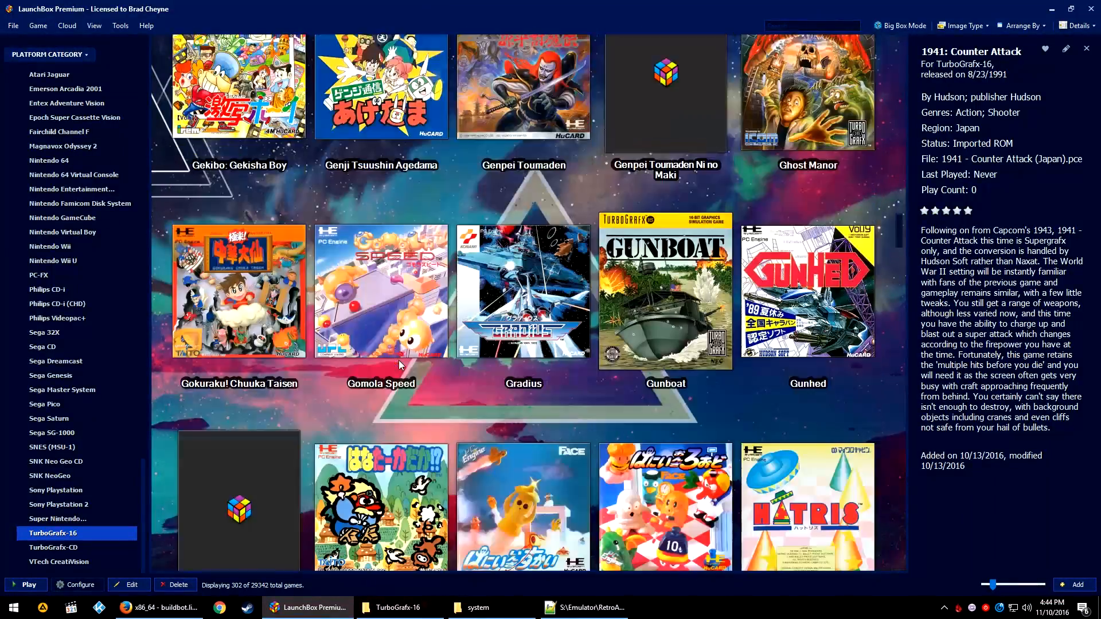
pyautogui.scroll(-8, 398, 361)
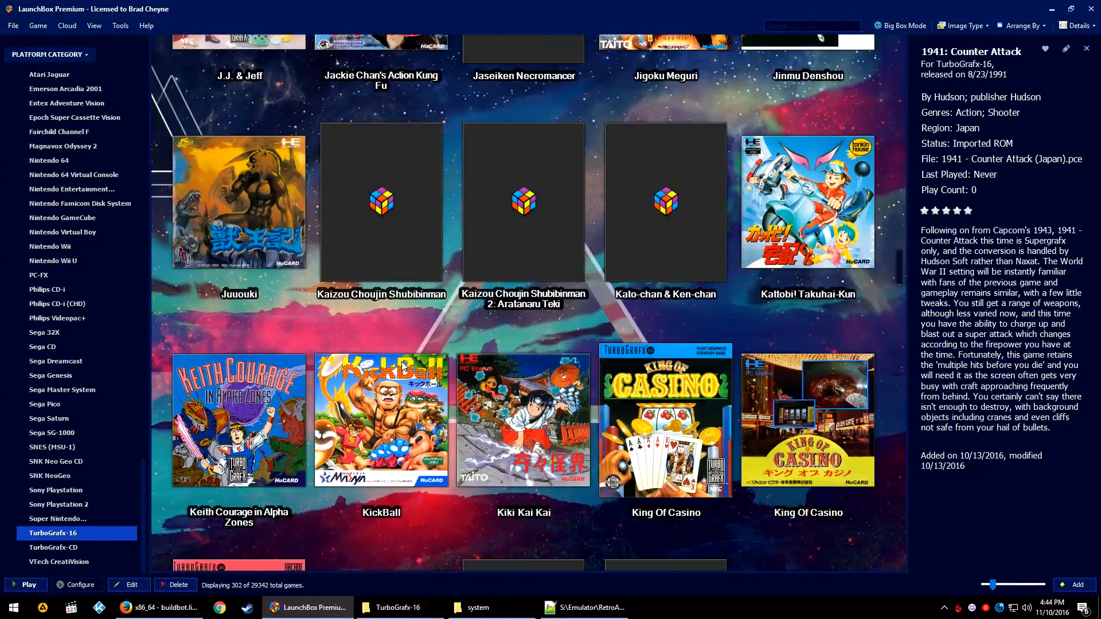
pyautogui.scroll(-12, 412, 355)
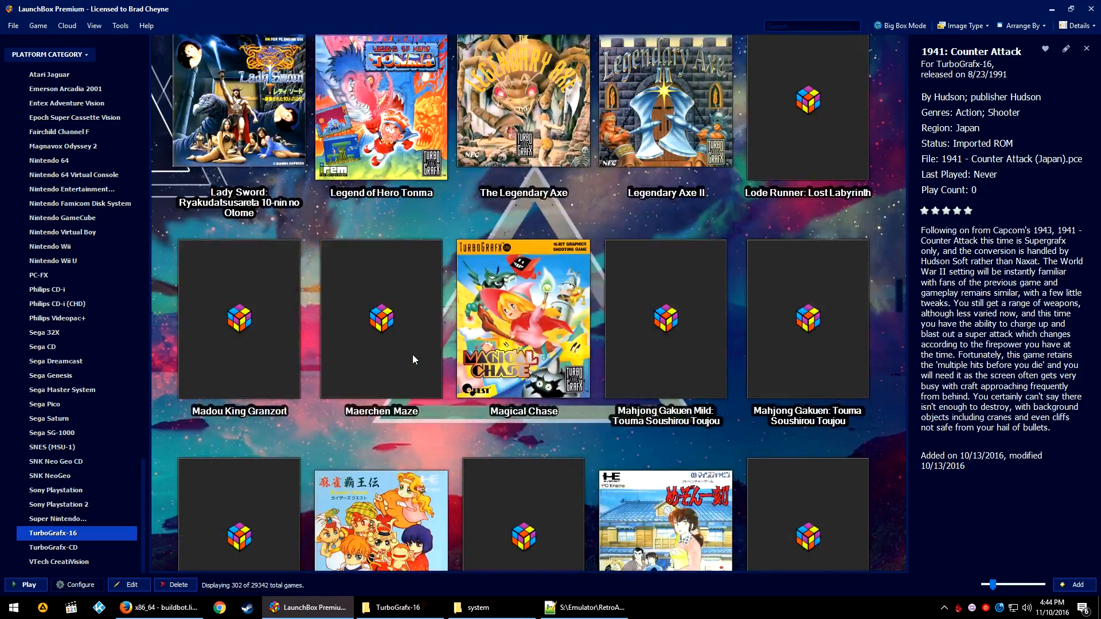
pyautogui.scroll(20, 423, 343)
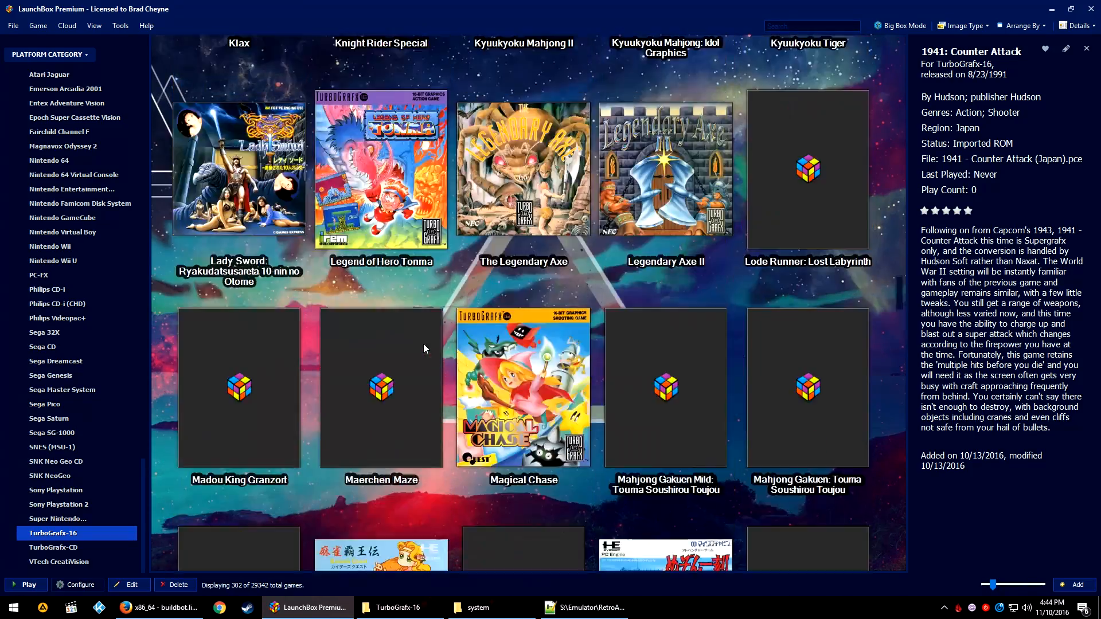
pyautogui.scroll(20, 423, 344)
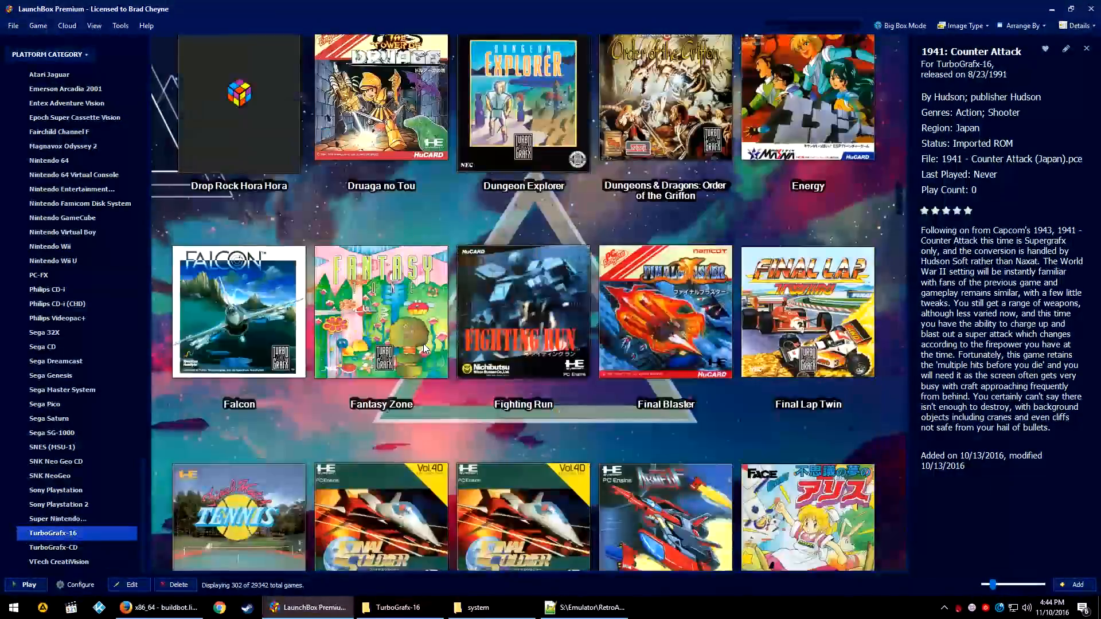
pyautogui.scroll(10, 429, 344)
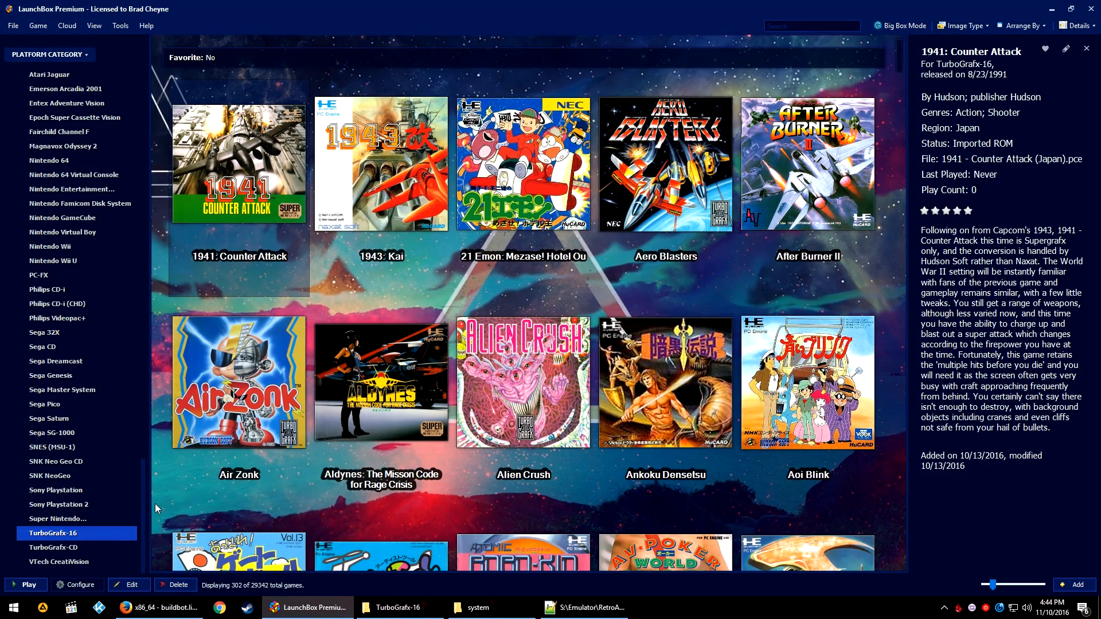
# Show the TurboGrafx-CD platform's games and start the Import ROMs from Files wizard
pyautogui.click(117, 546)
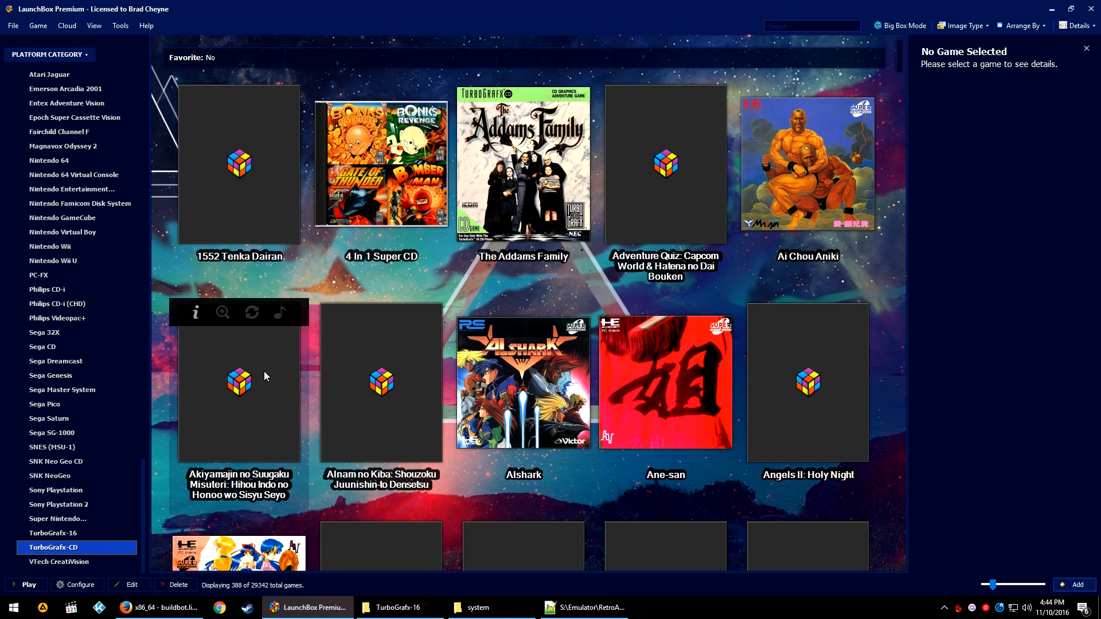
pyautogui.click(122, 25)
pyautogui.moveTo(167, 172)
pyautogui.click(370, 187)
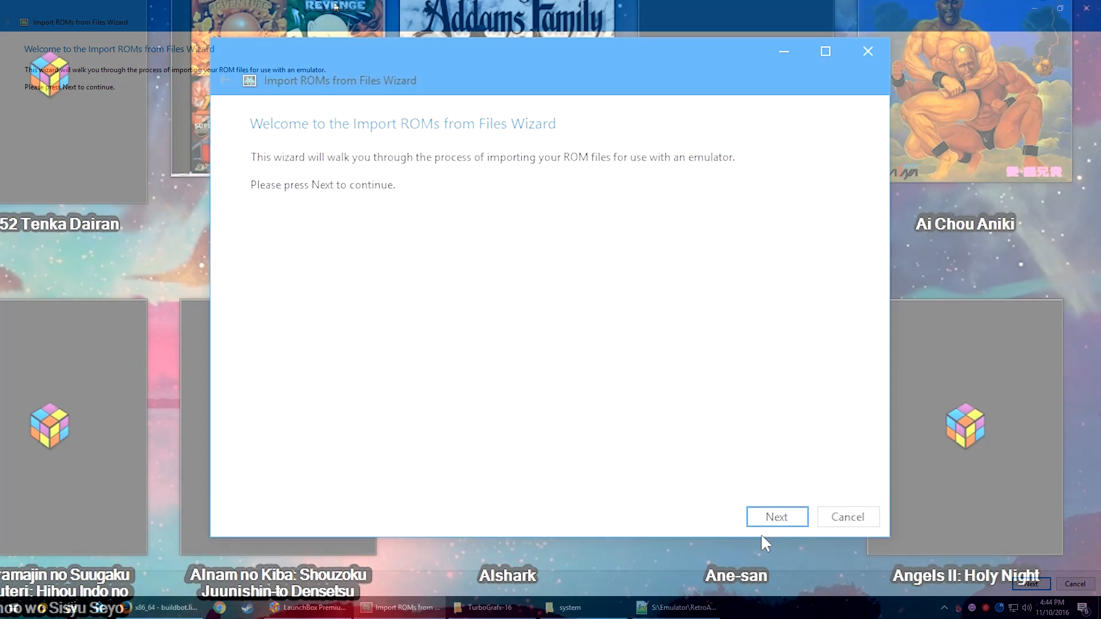
# Begin adding files to the import and browse to the folder S:\Emulator\TurboGrafx-16\TurboGrafx CD
pyautogui.click(753, 522)
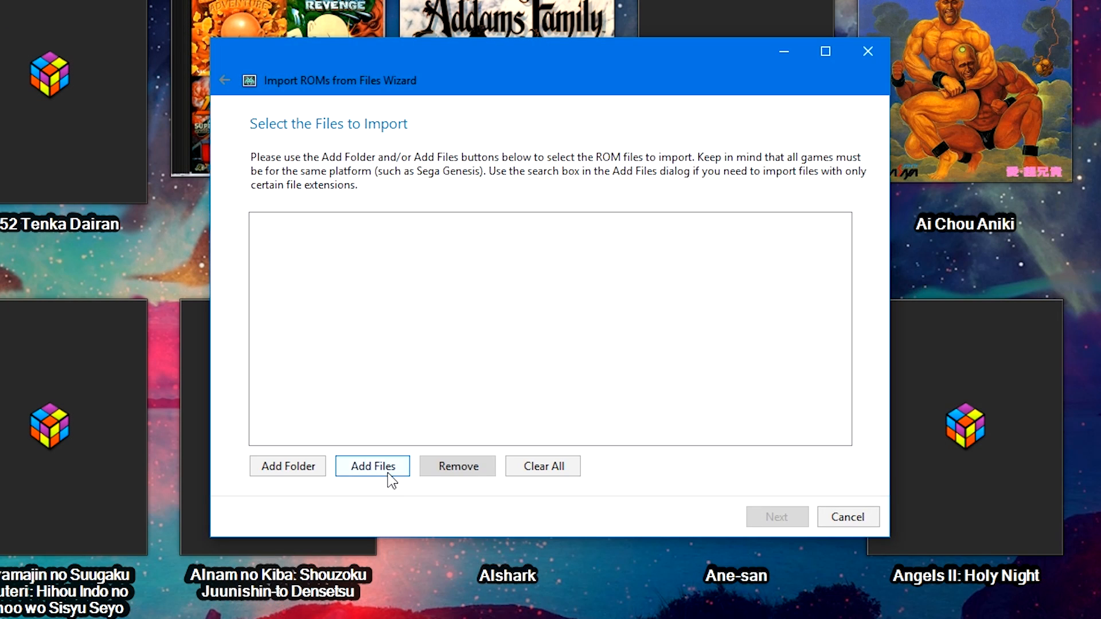
pyautogui.click(369, 467)
pyautogui.click(720, 112)
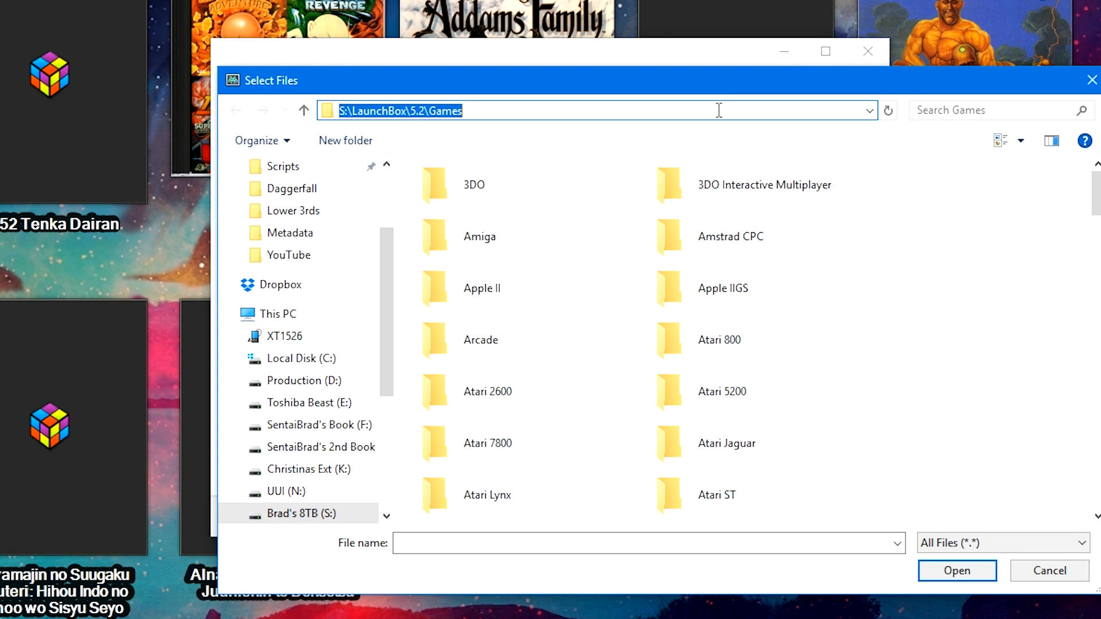
pyautogui.write('S:\\Emulator\\TurboGrafx-16')
pyautogui.press('Return')
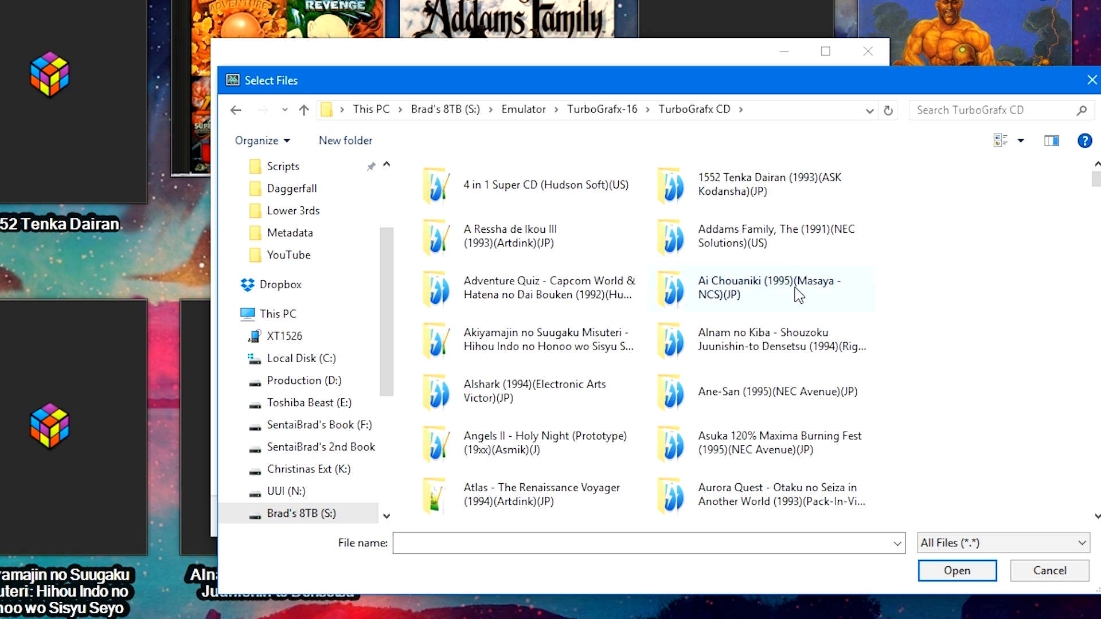
pyautogui.scroll(-5, 784, 250)
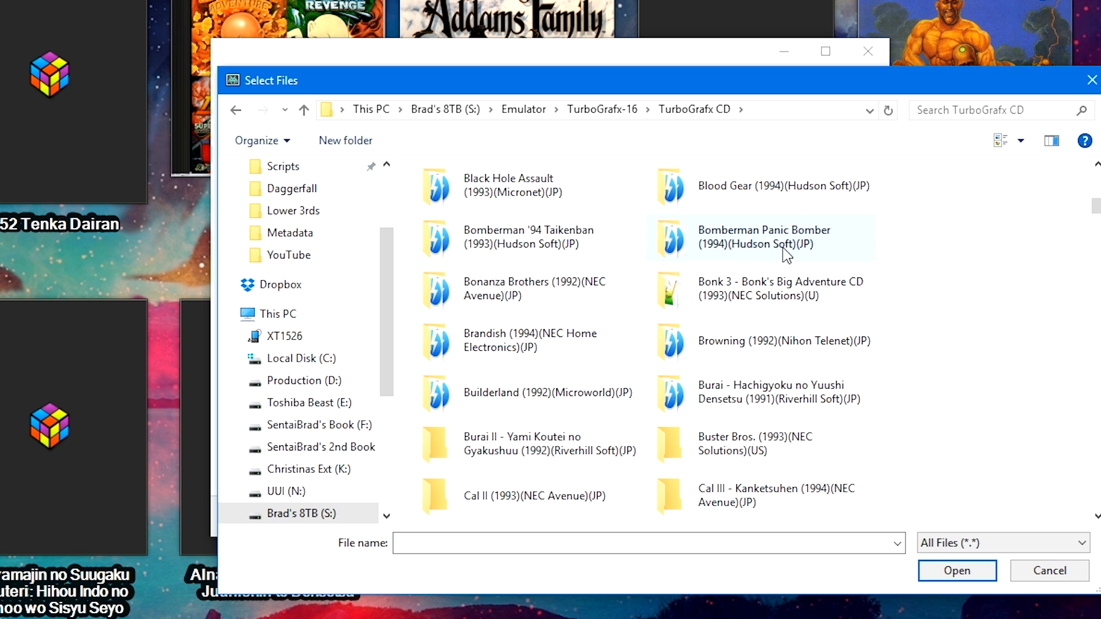
pyautogui.scroll(-10, 783, 253)
pyautogui.scroll(15, 783, 253)
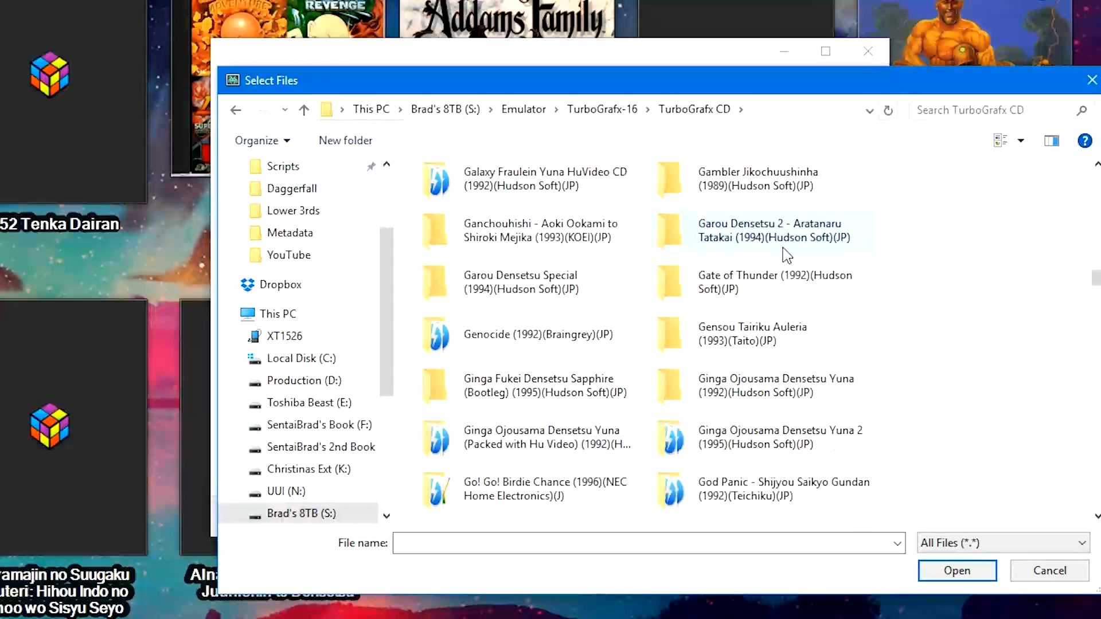
# Search the TurboGrafx CD folder for *.cue and add all the matching files to the import list
pyautogui.click(996, 111)
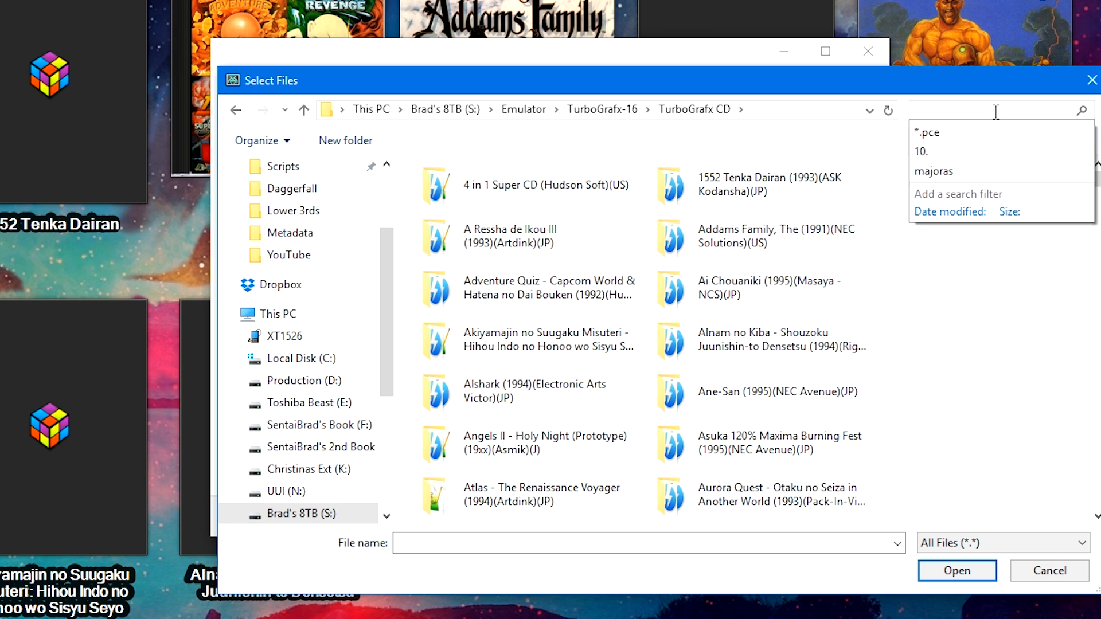
pyautogui.write('*.cue')
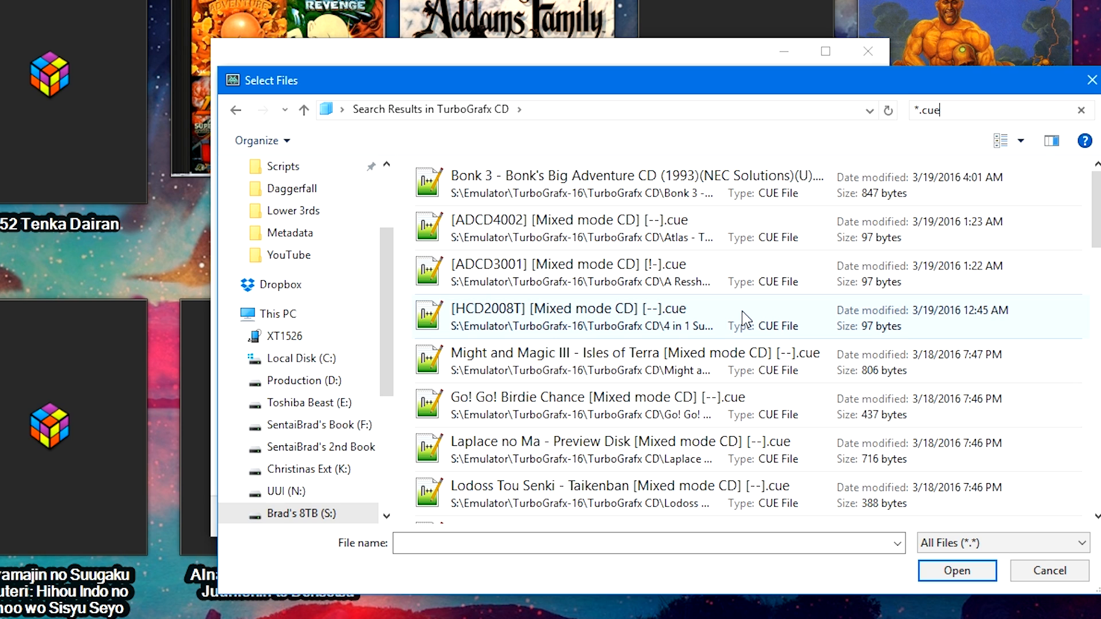
pyautogui.click(711, 235)
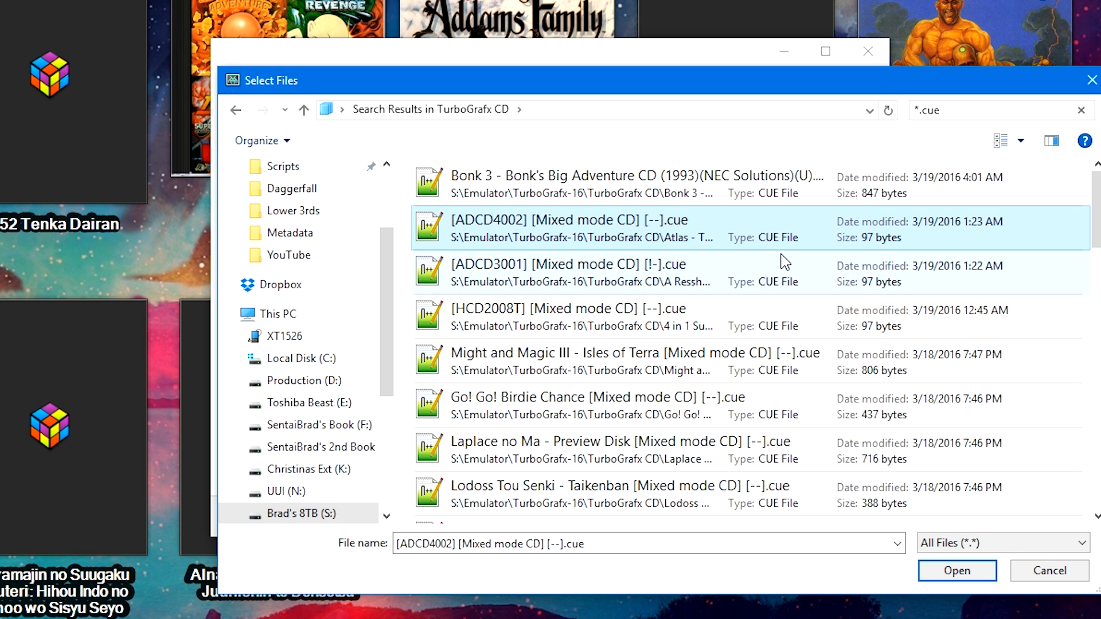
pyautogui.hotkey('ctrl', 'a')
pyautogui.click(954, 570)
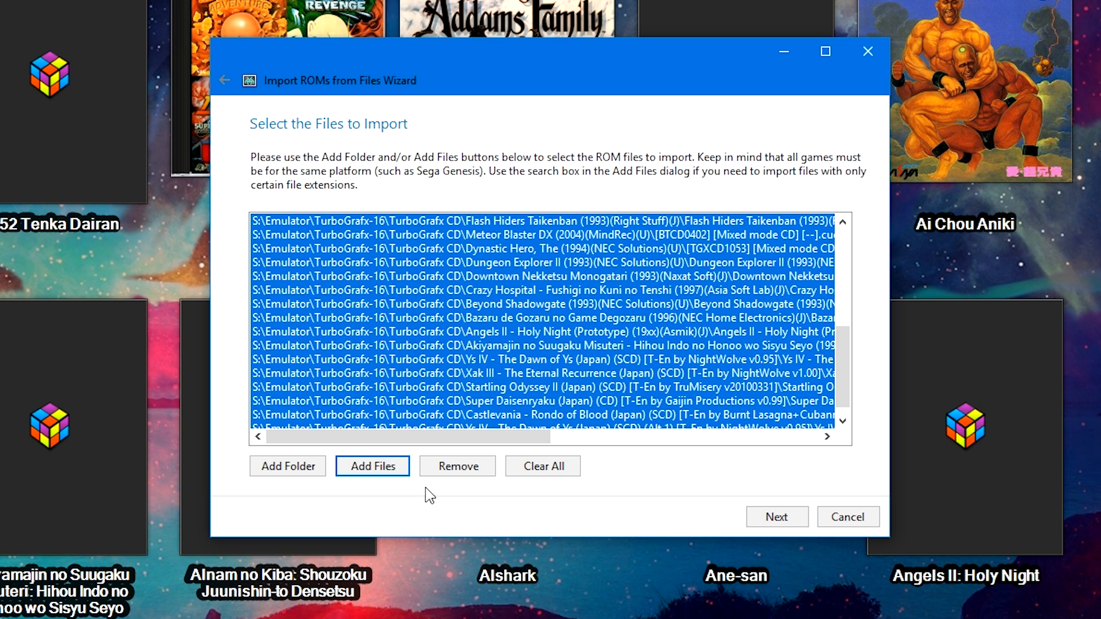
pyautogui.click(388, 472)
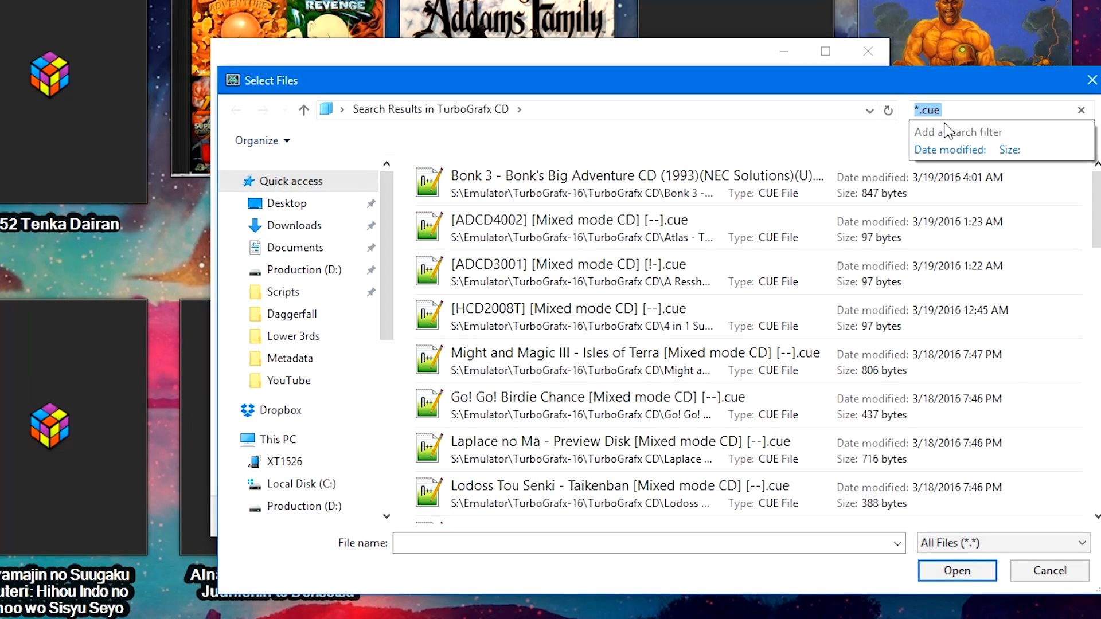
pyautogui.click(747, 283)
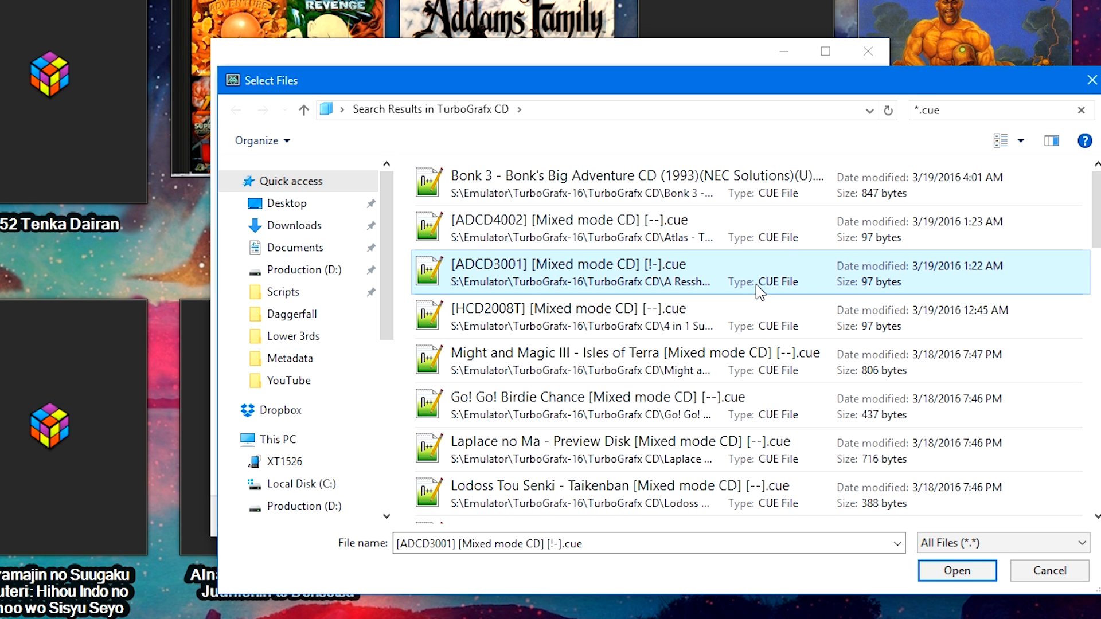
pyautogui.hotkey('ctrl', 'a')
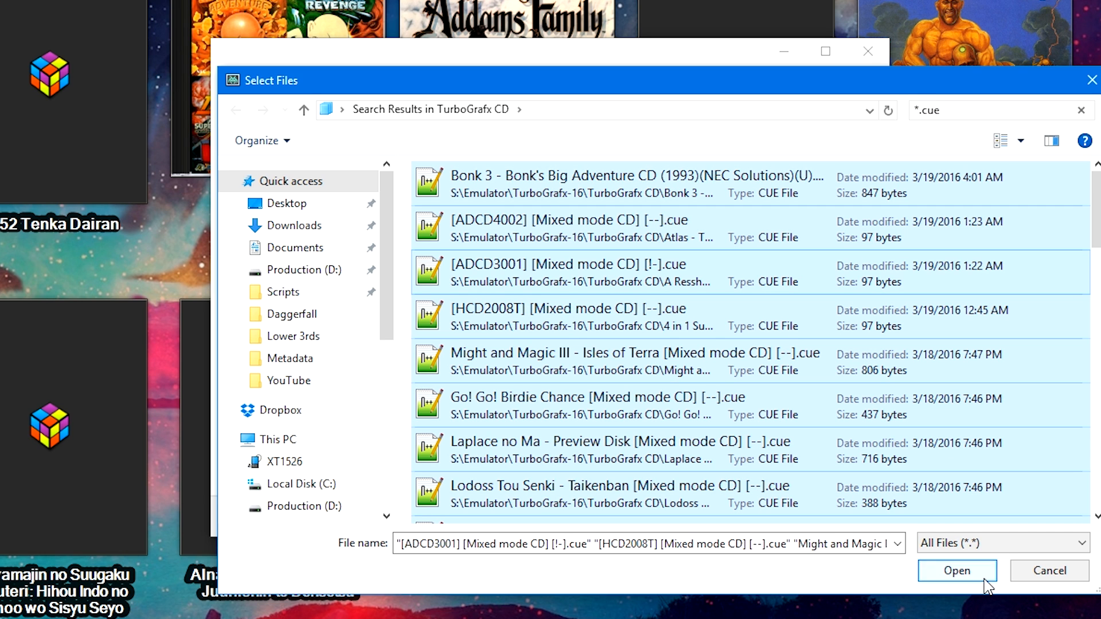
pyautogui.click(1035, 576)
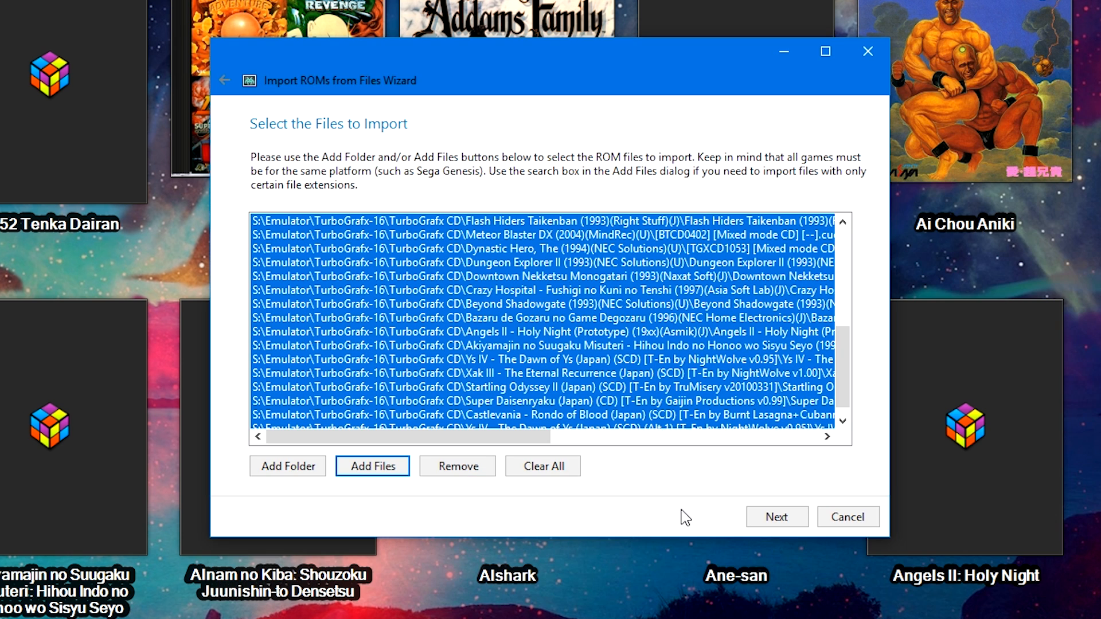
# Set the platform for the imported ROMs to TurboGrafx-CD
pyautogui.click(775, 519)
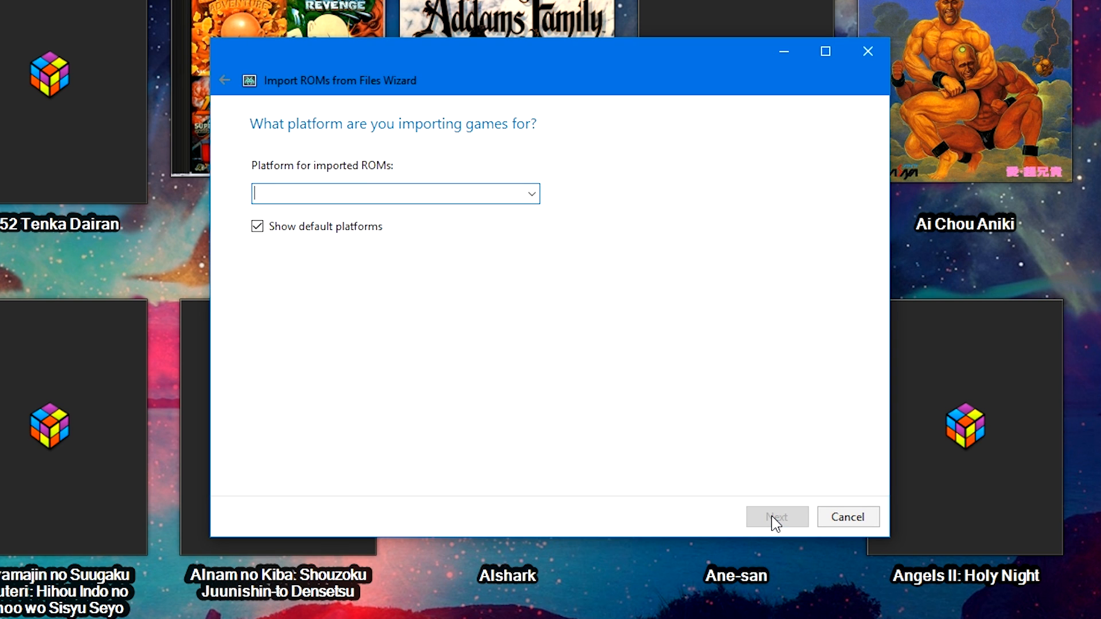
pyautogui.click(532, 194)
pyautogui.moveTo(532, 247); pyautogui.dragTo(539, 519)
pyautogui.scroll(-3, 539, 519)
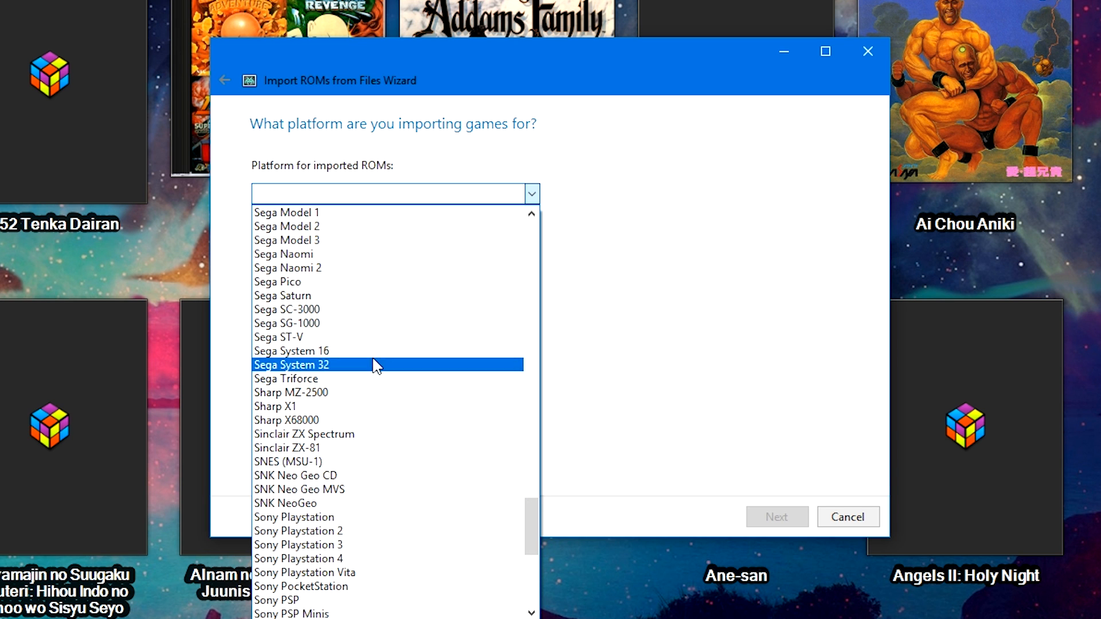
pyautogui.scroll(-1, 384, 361)
pyautogui.scroll(-7, 396, 396)
pyautogui.click(364, 459)
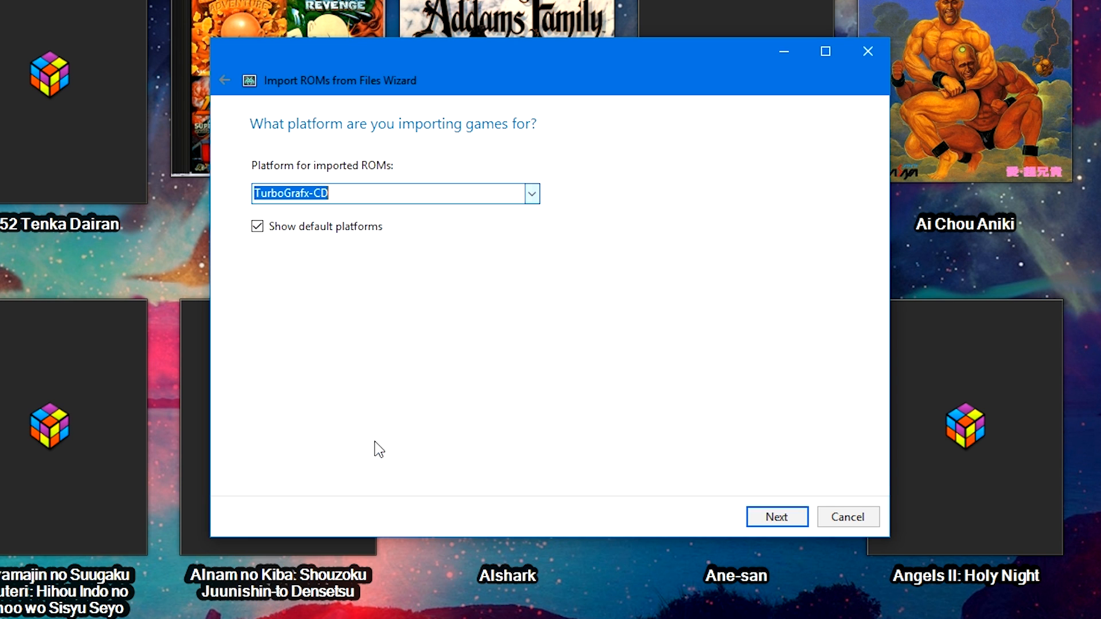
# Keep Retroarch as the emulator and use the game files in their current location
pyautogui.click(775, 517)
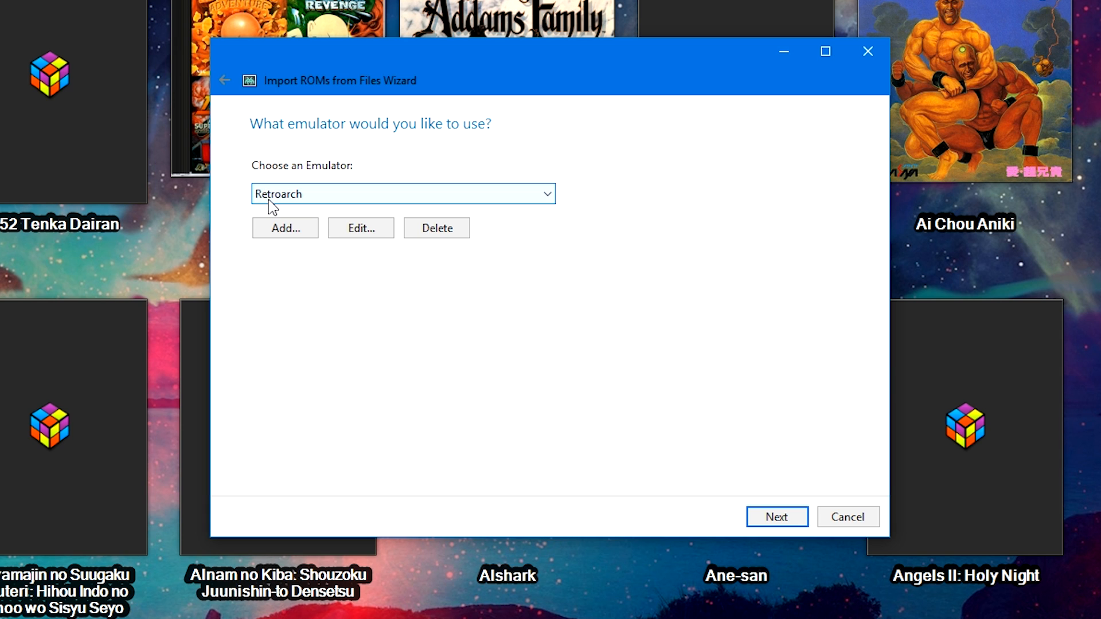
pyautogui.click(776, 516)
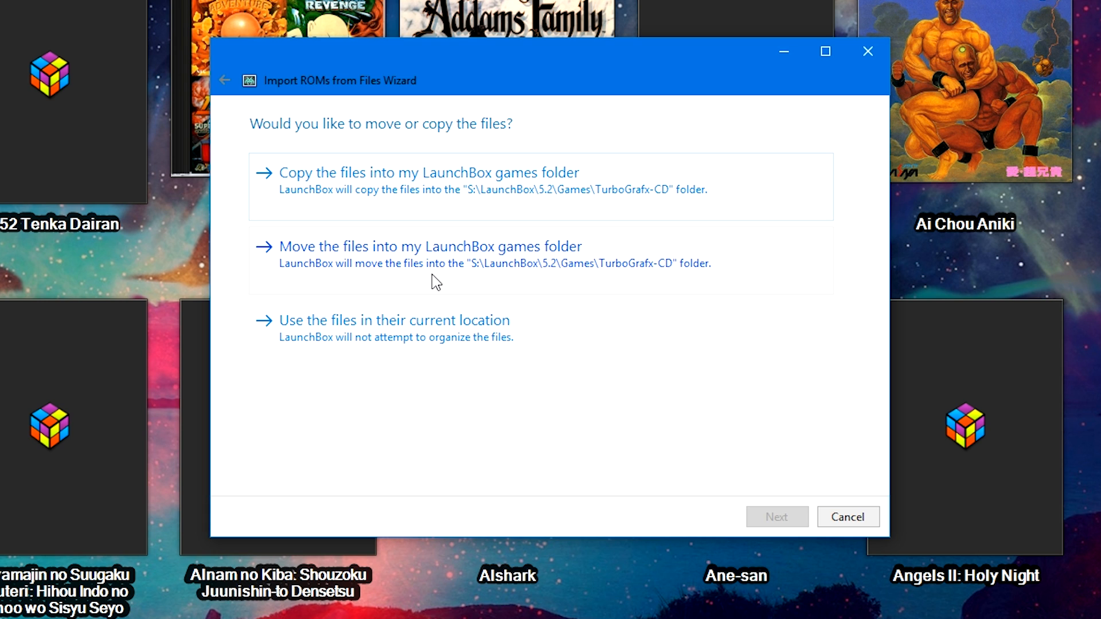
pyautogui.click(412, 343)
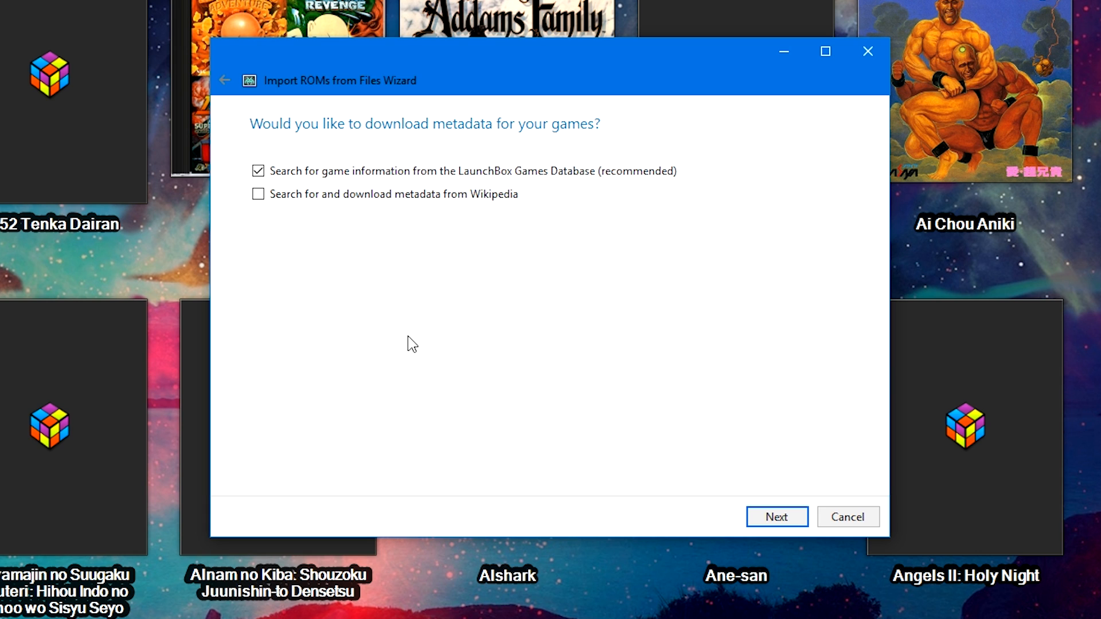
# Accept the metadata and media options, keep using folder names for game titles, and finish the import wizard
pyautogui.click(771, 518)
pyautogui.click(771, 518)
pyautogui.click(770, 519)
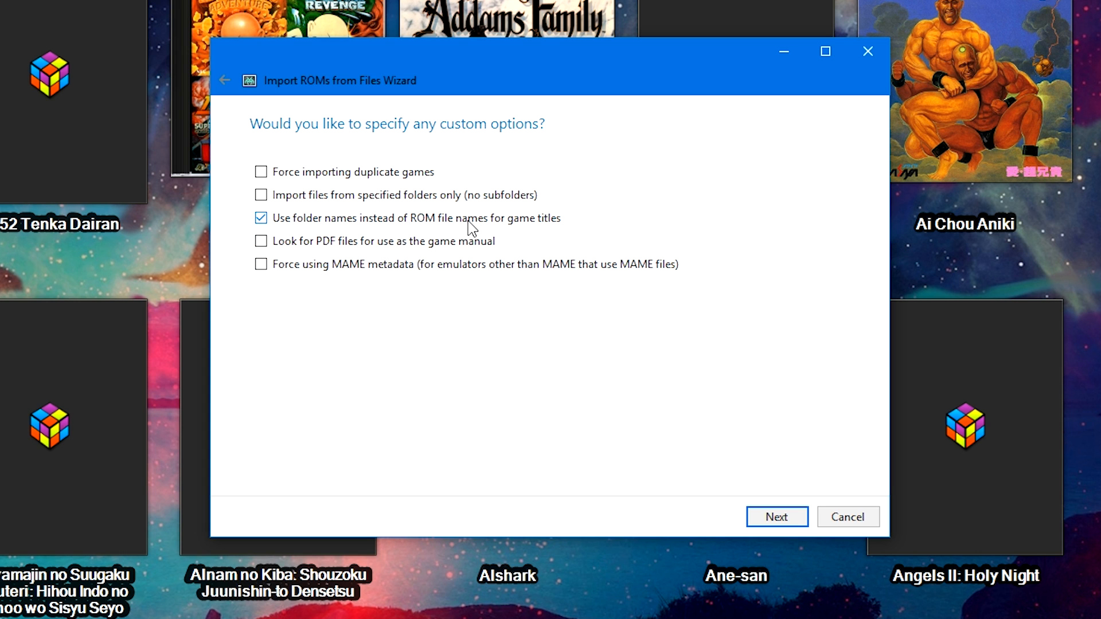
pyautogui.click(769, 515)
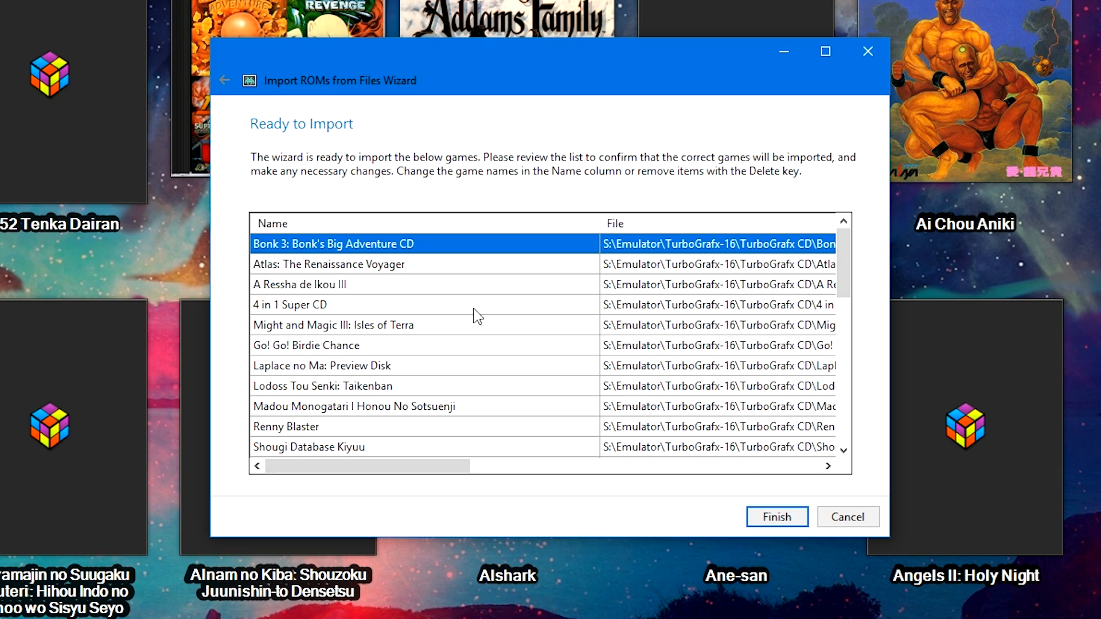
pyautogui.click(778, 518)
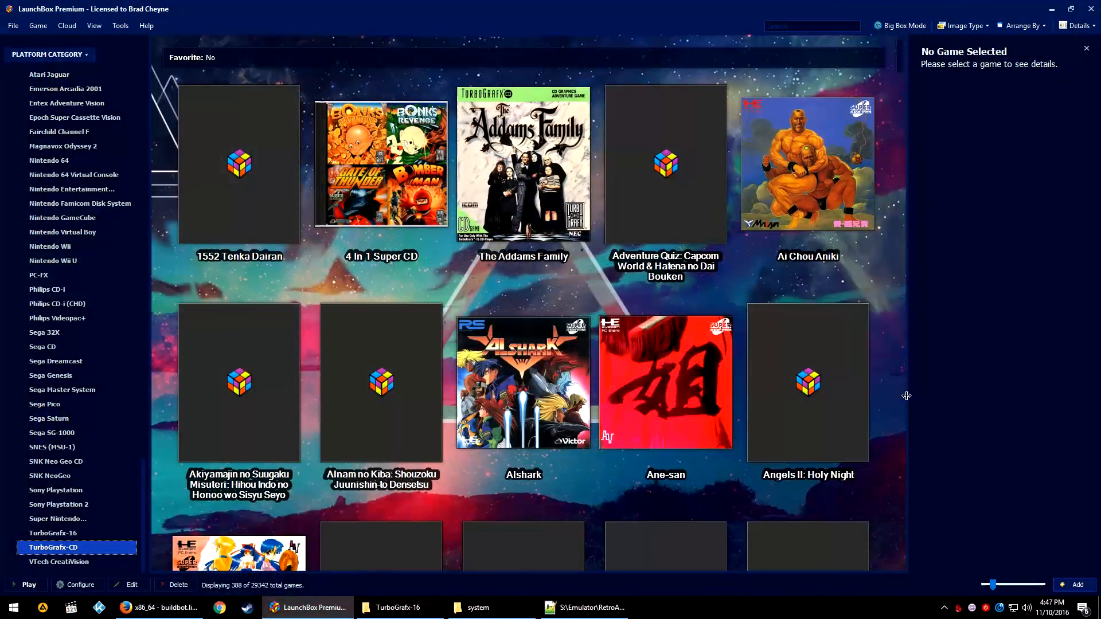
# Show the TurboGrafx-16 platform and open Retroarch on its own from the game 21 Emon: Mezase! Hotel Ou
pyautogui.moveTo(868, 384)
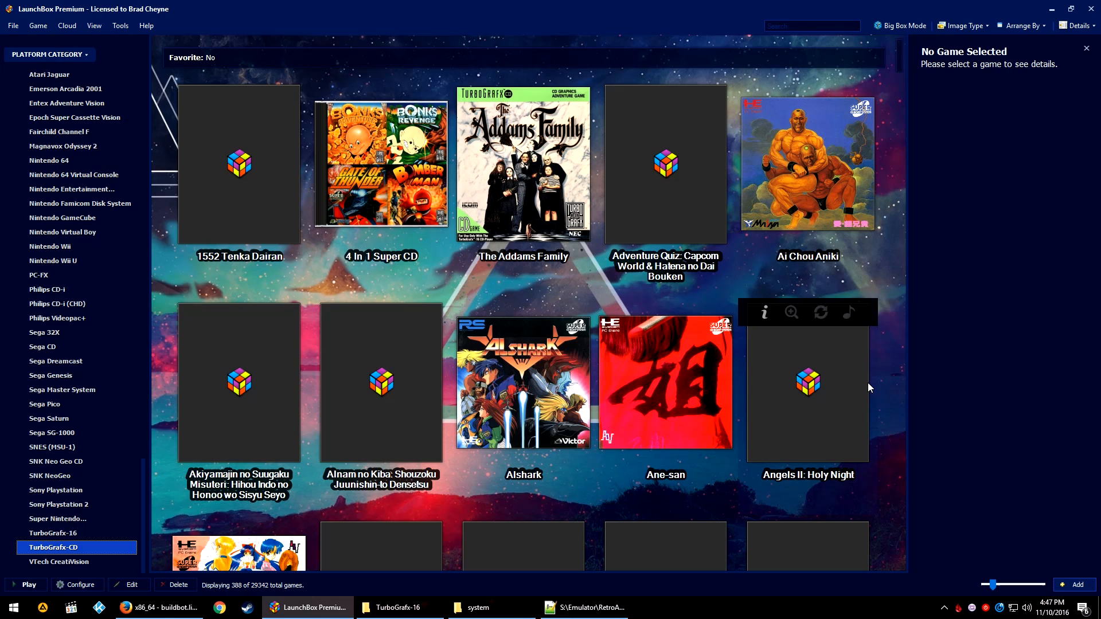
pyautogui.click(52, 533)
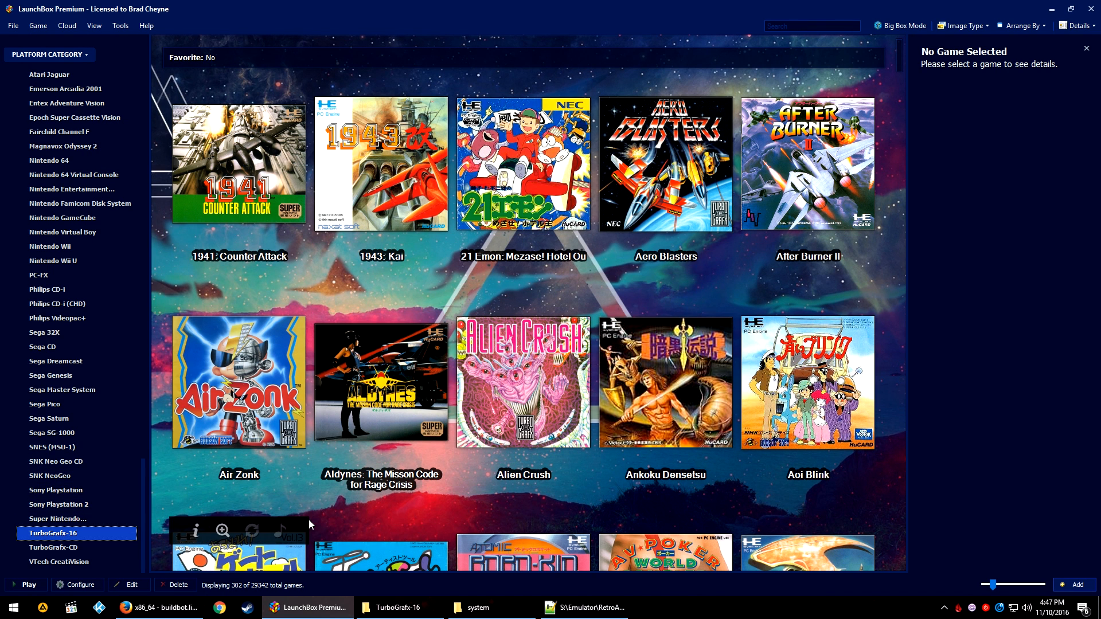
pyautogui.moveTo(339, 532)
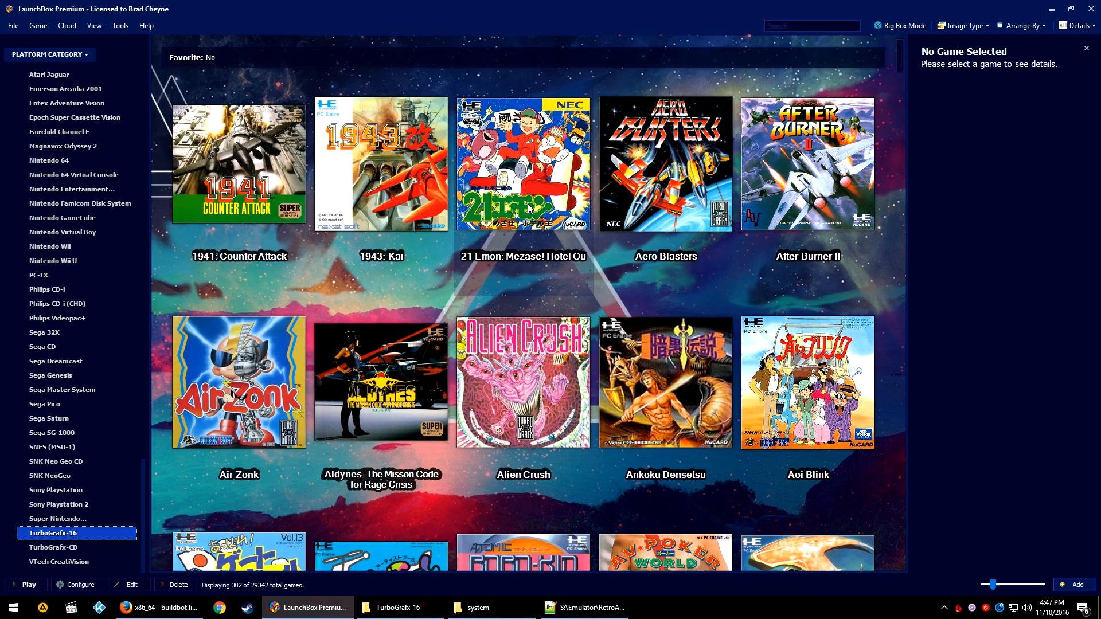
pyautogui.rightClick(540, 166)
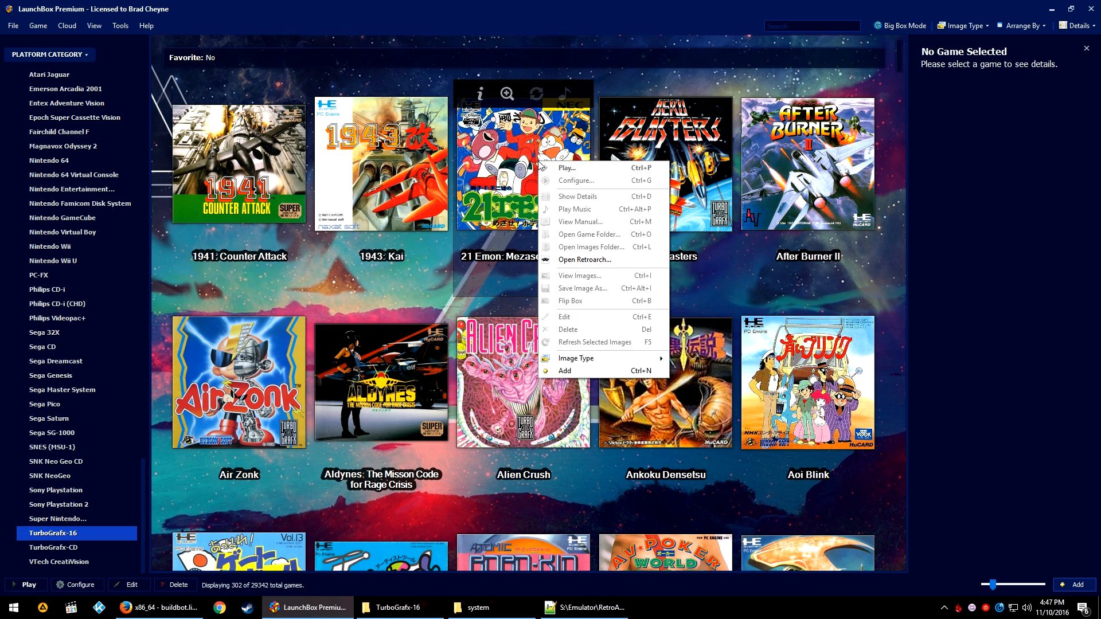
pyautogui.click(576, 261)
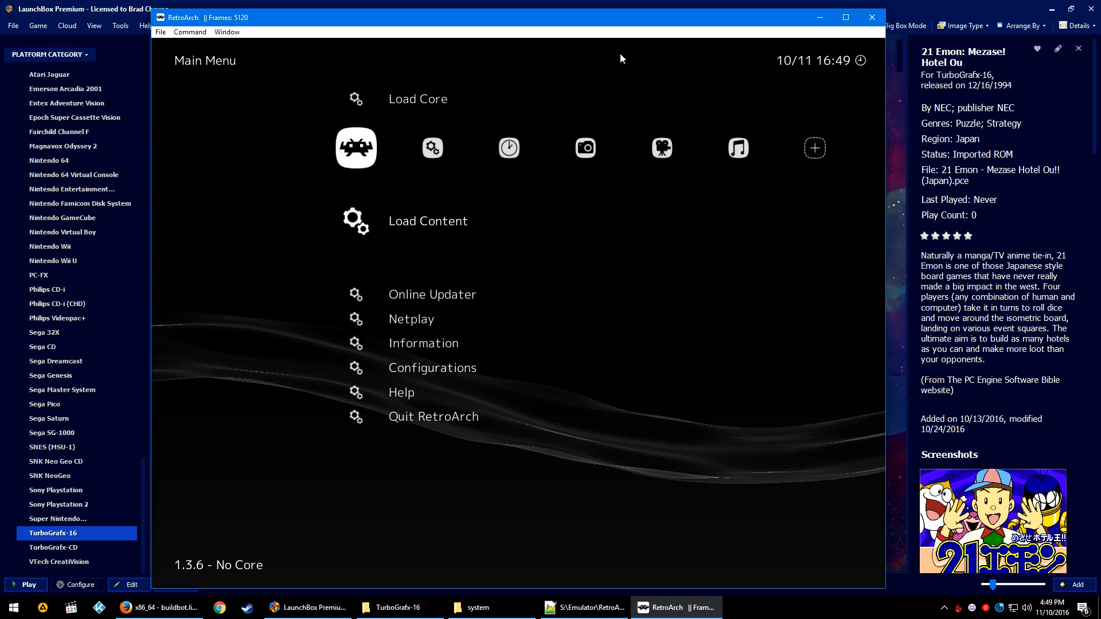
# Look through RetroArch's Configurations, Help and Settings menus, then return to the start of the Main Menu
pyautogui.press('Down')
pyautogui.press('Down')
pyautogui.press('Down')
pyautogui.press('Down')
pyautogui.press('Return')
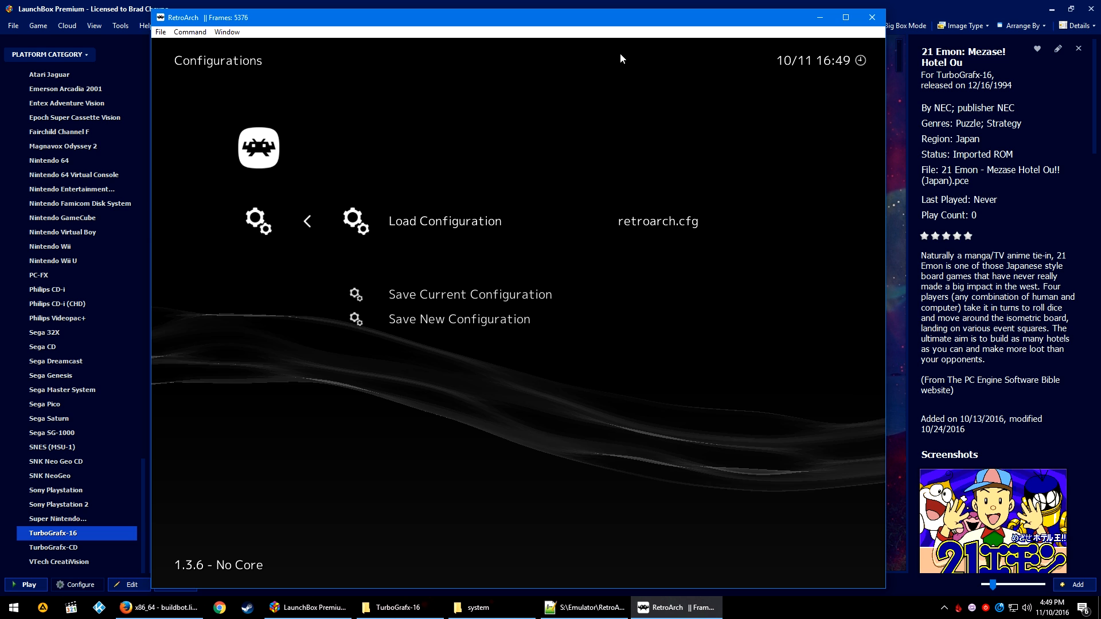
pyautogui.press('BackSpace')
pyautogui.press('Down')
pyautogui.press('Return')
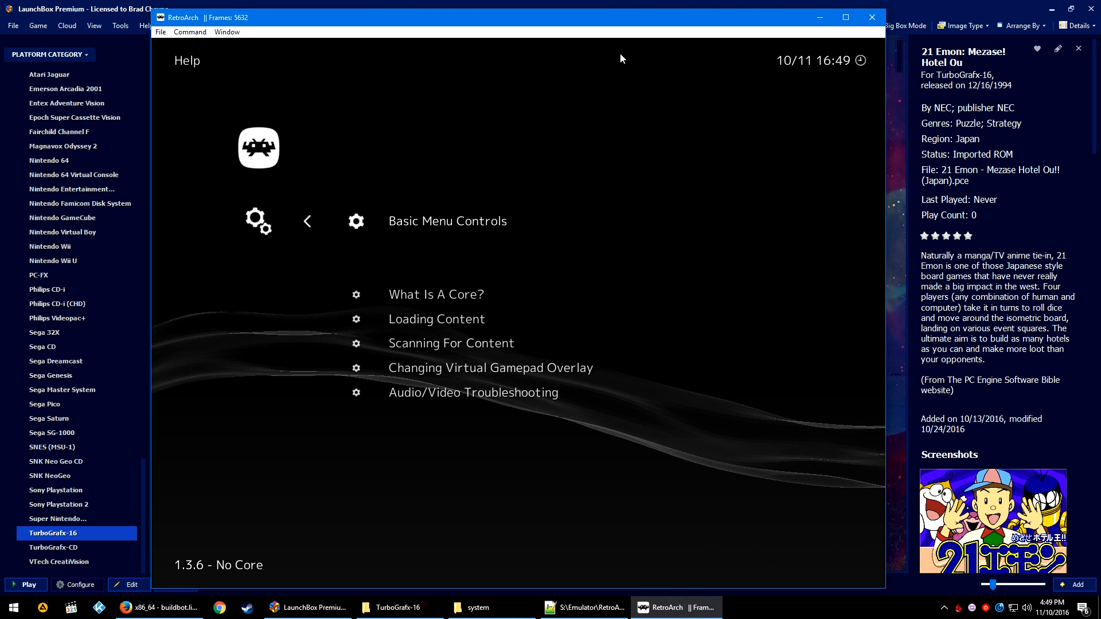
pyautogui.press('Down')
pyautogui.press('Down')
pyautogui.press('Down')
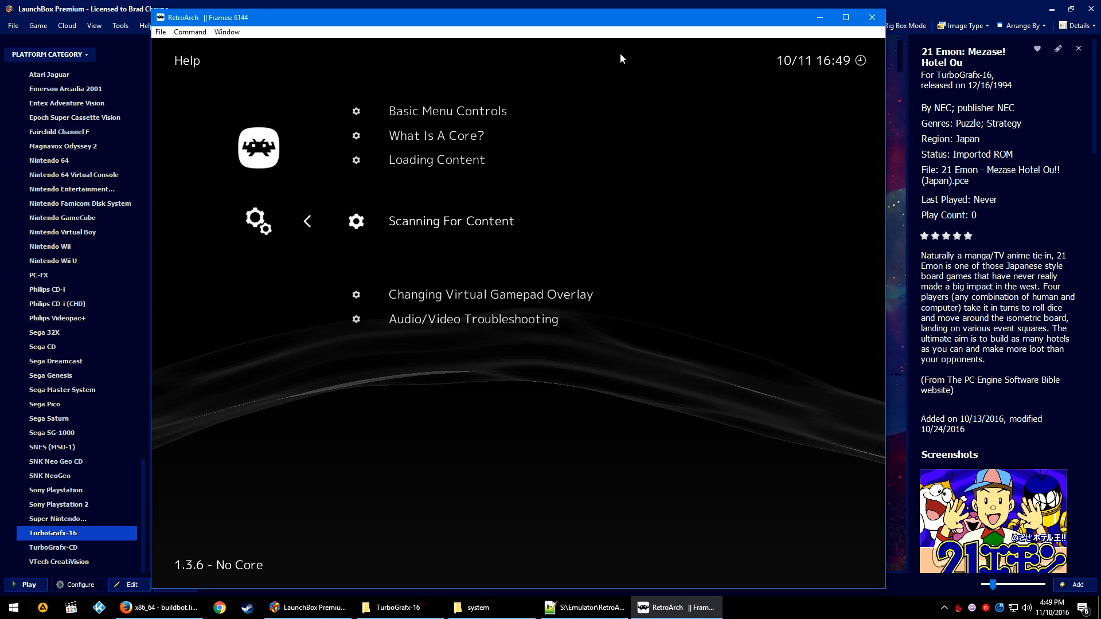
pyautogui.press('BackSpace')
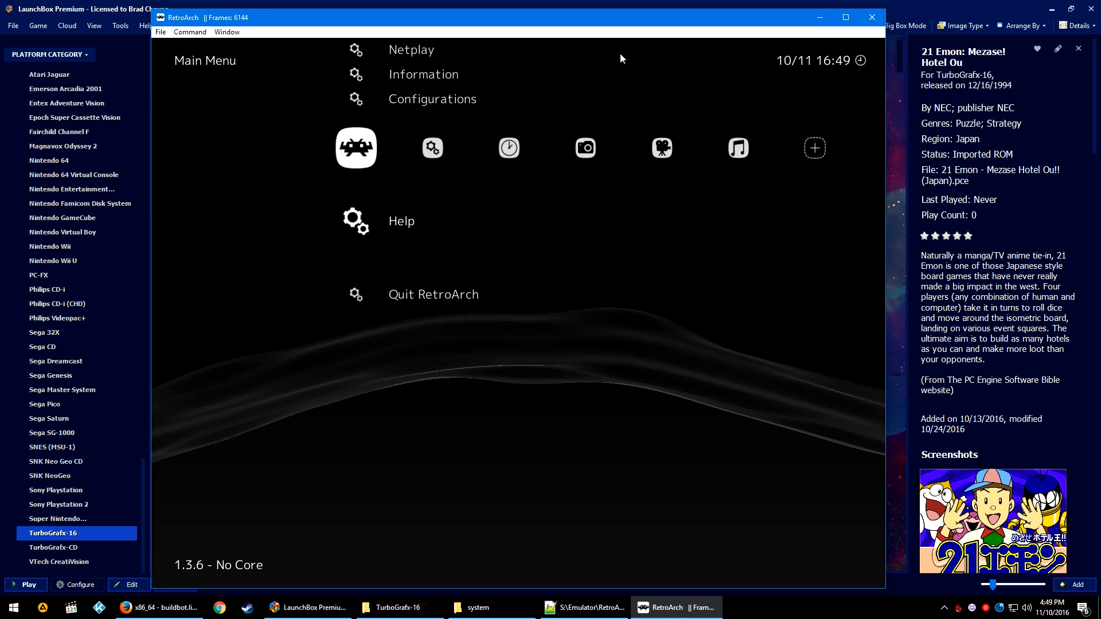
pyautogui.press('Right')
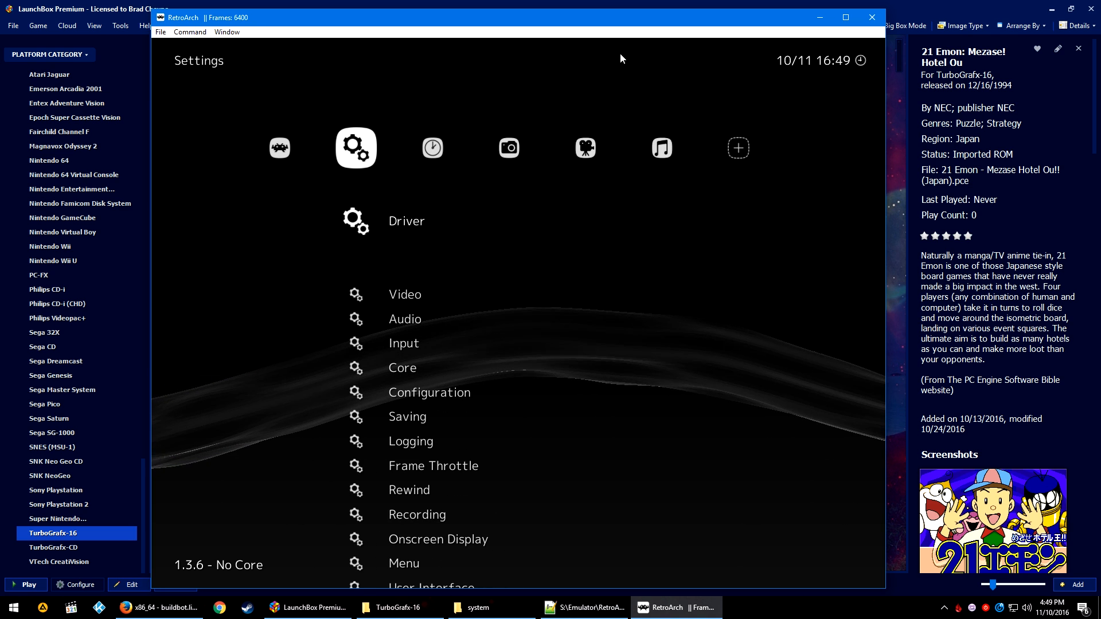
pyautogui.press('Left')
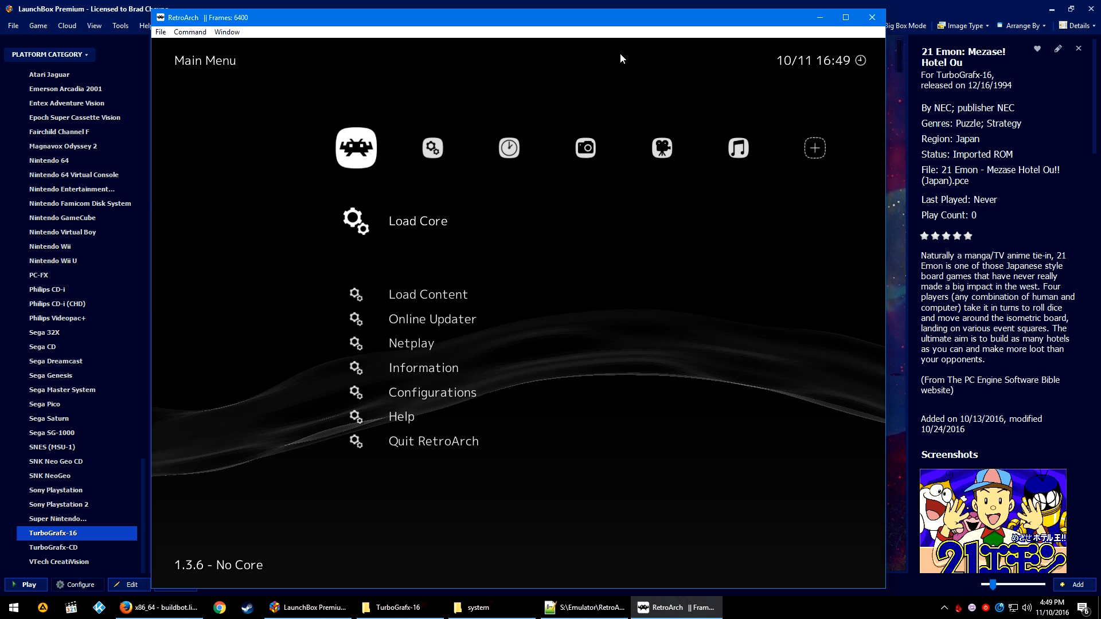
# Open the Core Updater from RetroArch's Online Updater and choose the PC Engine SuperGrafx (Mednafen SGX) core
pyautogui.press('Down')
pyautogui.press('Down')
pyautogui.press('Return')
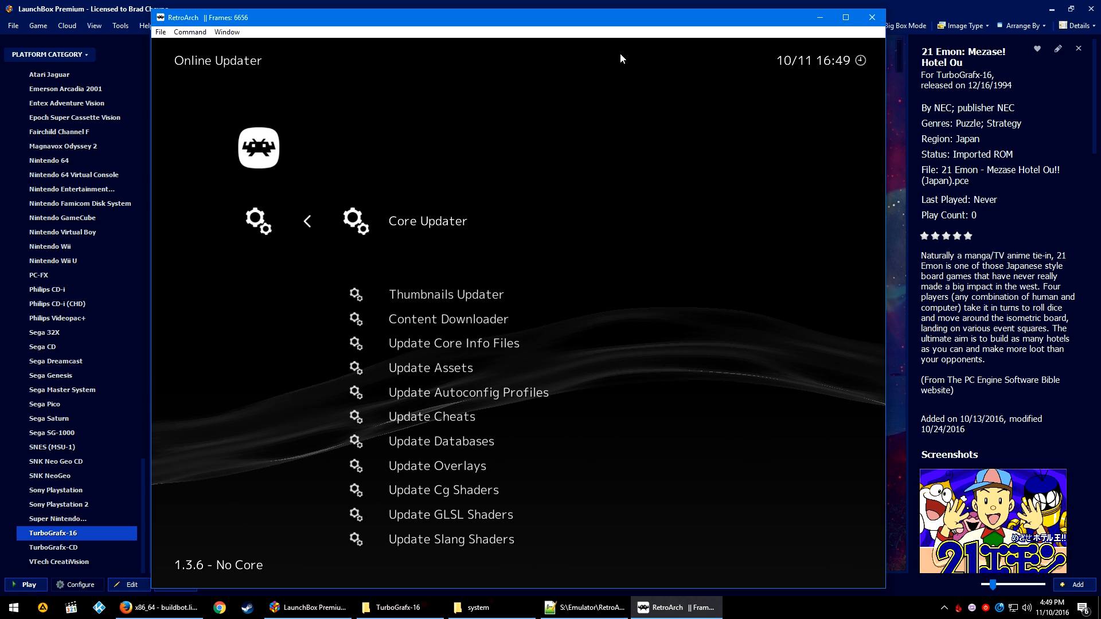
pyautogui.press('Return')
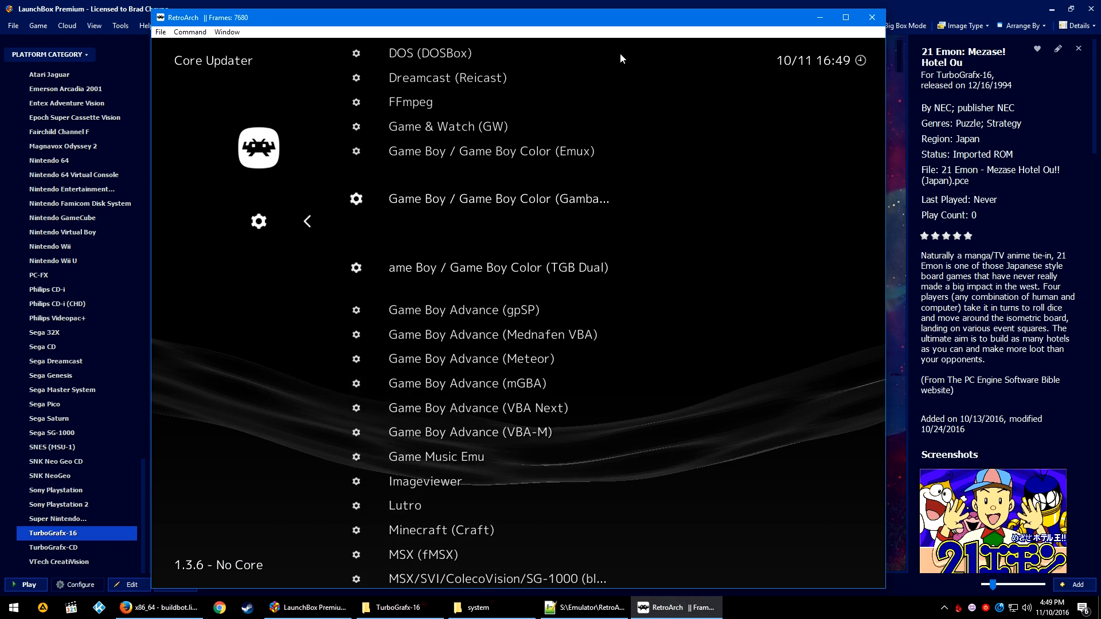
pyautogui.press('Down')
pyautogui.press('Down')
pyautogui.press('Down')
pyautogui.press('Down')
pyautogui.press('Down')
pyautogui.press('Down')
pyautogui.press('Down')
pyautogui.press('Down')
pyautogui.press('Down')
pyautogui.press('Down')
pyautogui.press('Down')
pyautogui.press('Down')
pyautogui.press('Down')
pyautogui.press('Down')
pyautogui.press('Down')
pyautogui.press('Down')
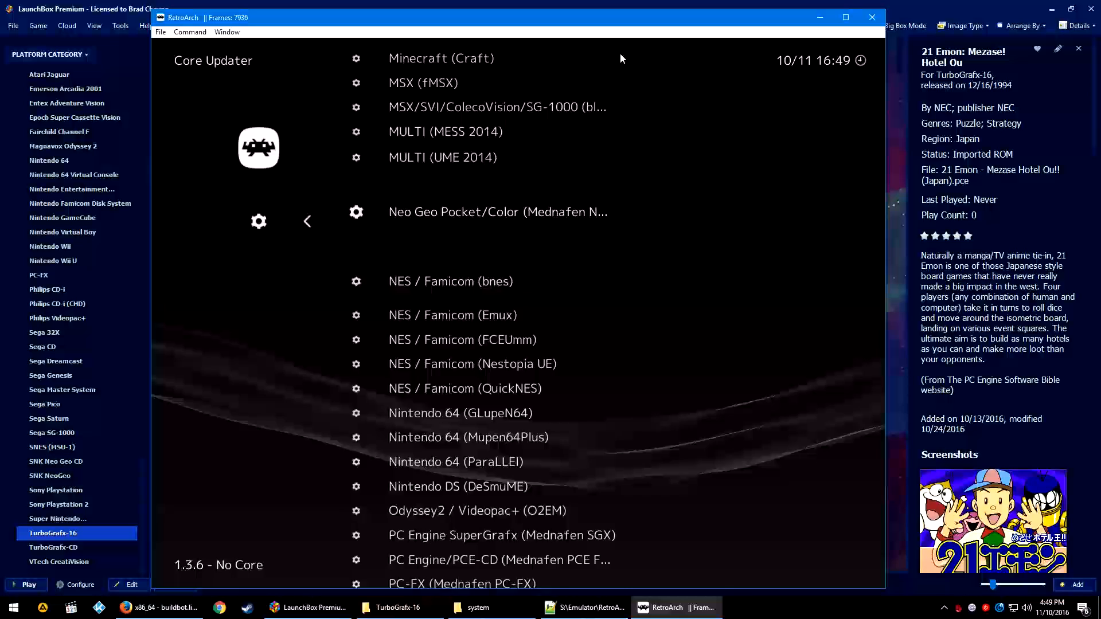
pyautogui.press('Down')
pyautogui.press('Down')
pyautogui.press('Down')
pyautogui.press('Down')
pyautogui.press('Down')
pyautogui.press('Down')
pyautogui.press('Down')
pyautogui.press('Down')
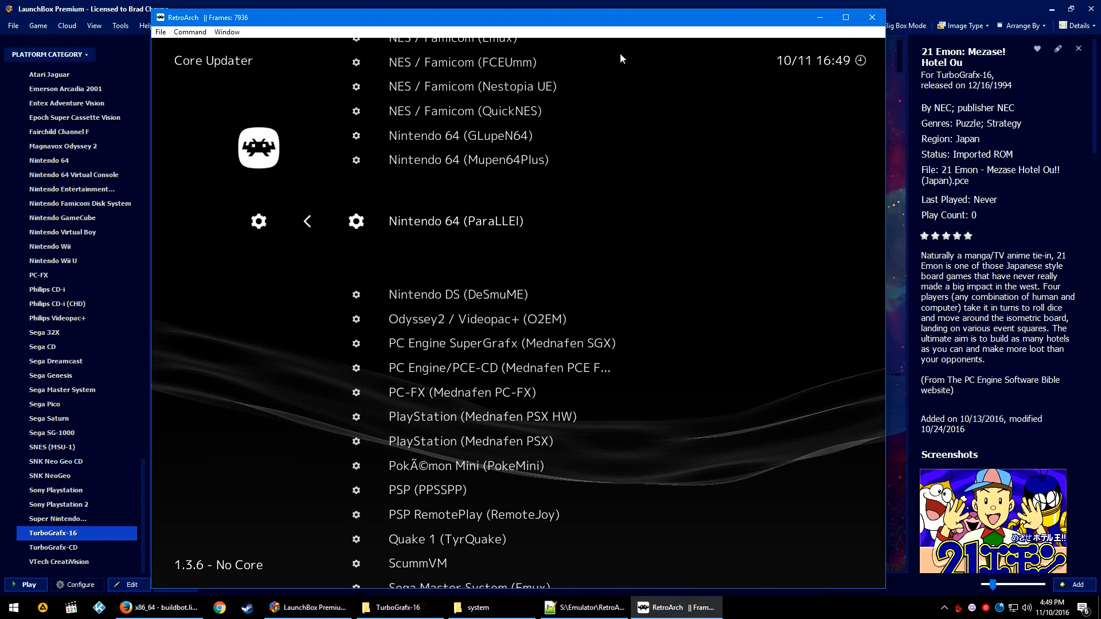
pyautogui.press('Down')
pyautogui.press('Down')
pyautogui.press('Down')
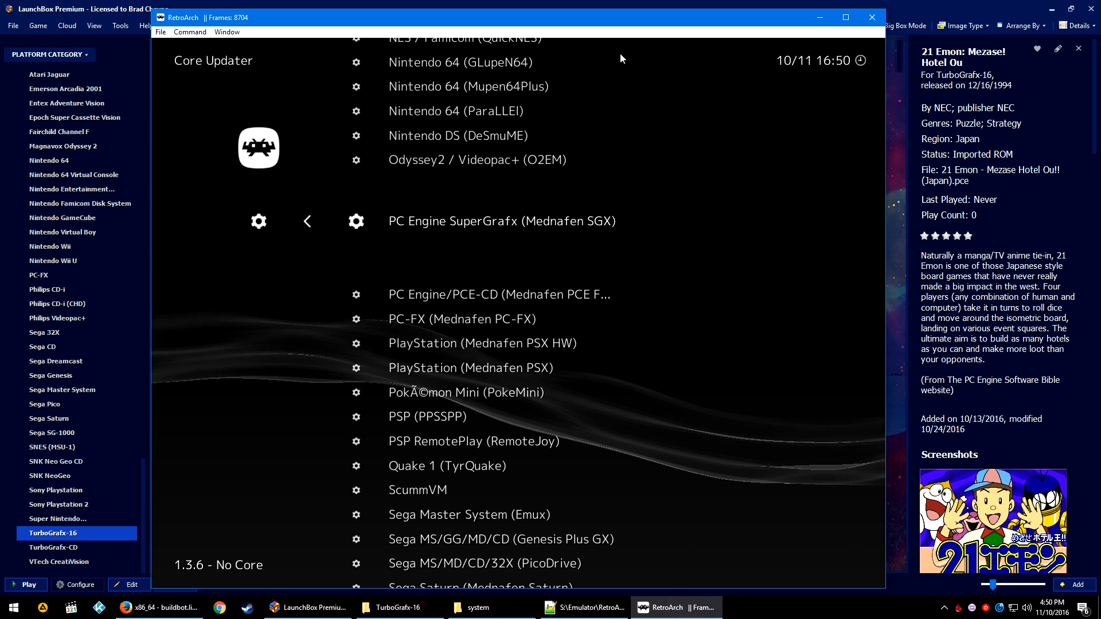
pyautogui.press('Return')
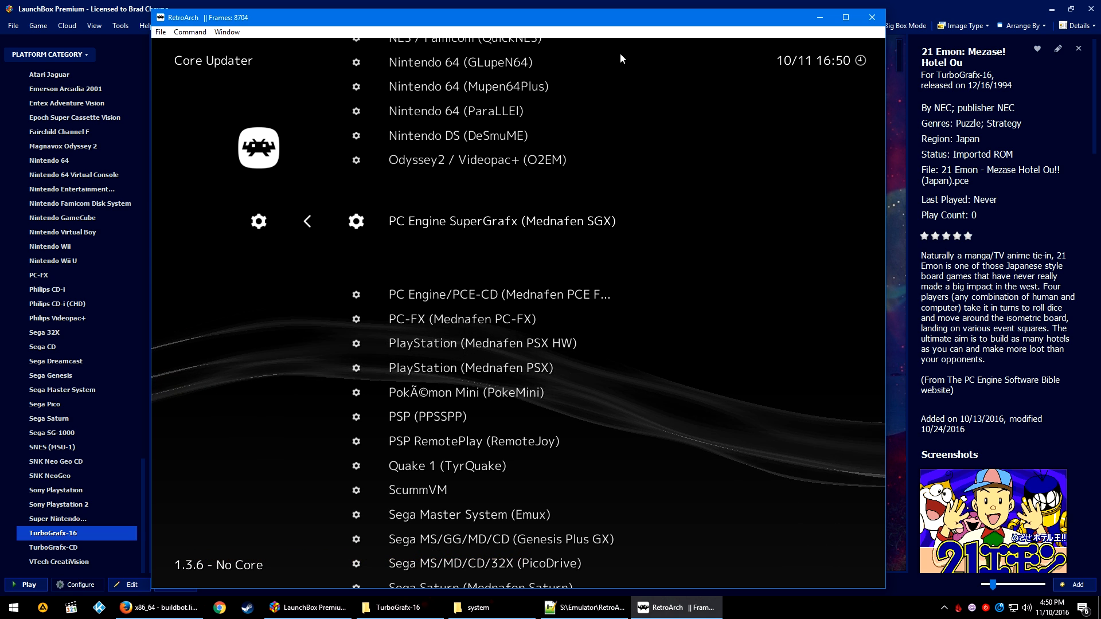
# Choose the PC Engine/PCE-CD (Mednafen PCE FAST) core in the Core Updater and quit RetroArch
pyautogui.press('Down')
pyautogui.press('Return')
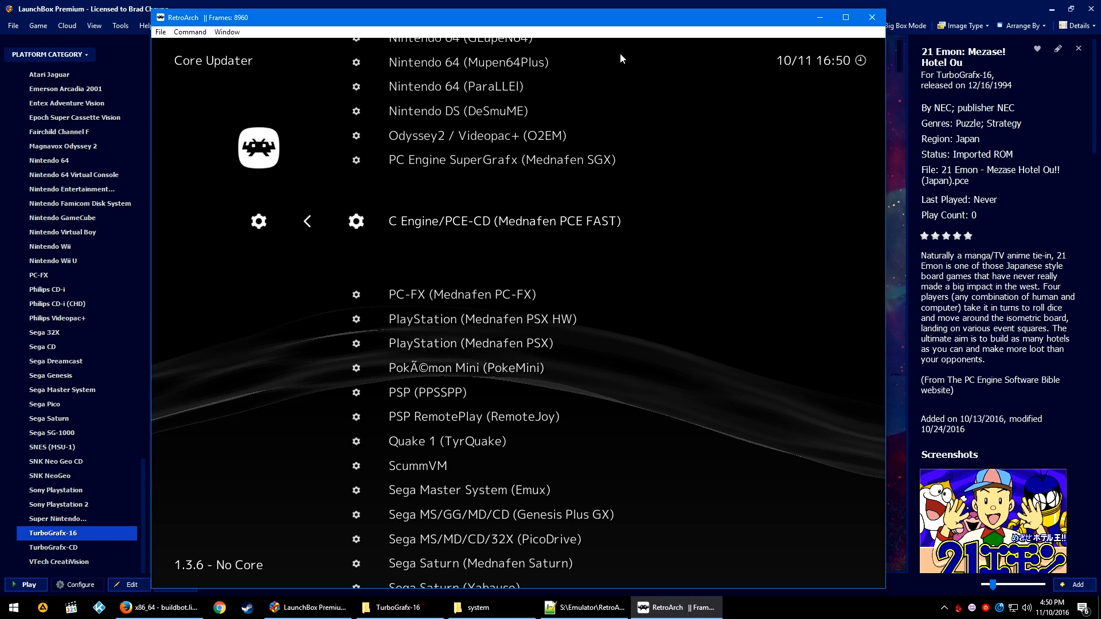
pyautogui.press('Escape')
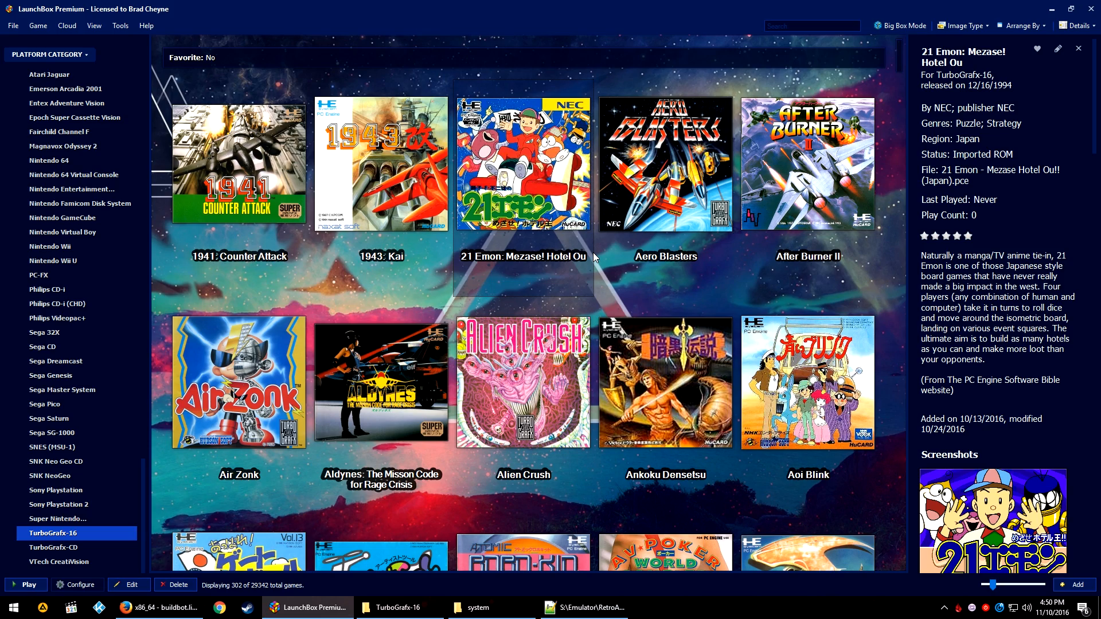
# Test-launch Bomberman '93 Special from the TurboGrafx-16 games, move its window fully into view, and close it at the title screen
pyautogui.scroll(-5, 579, 453)
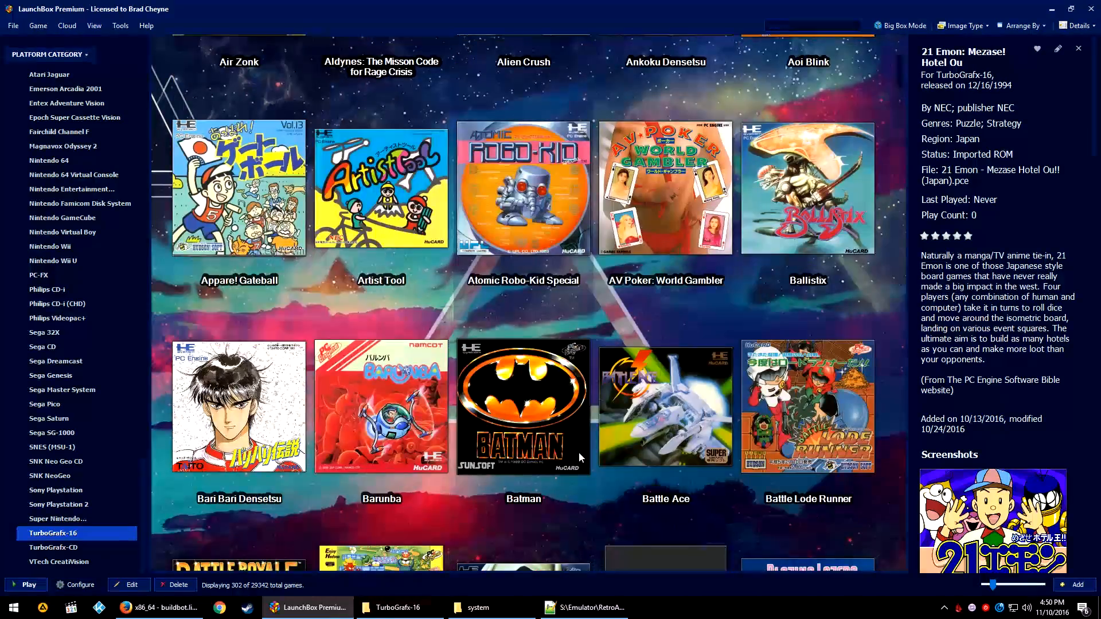
pyautogui.scroll(-4, 579, 452)
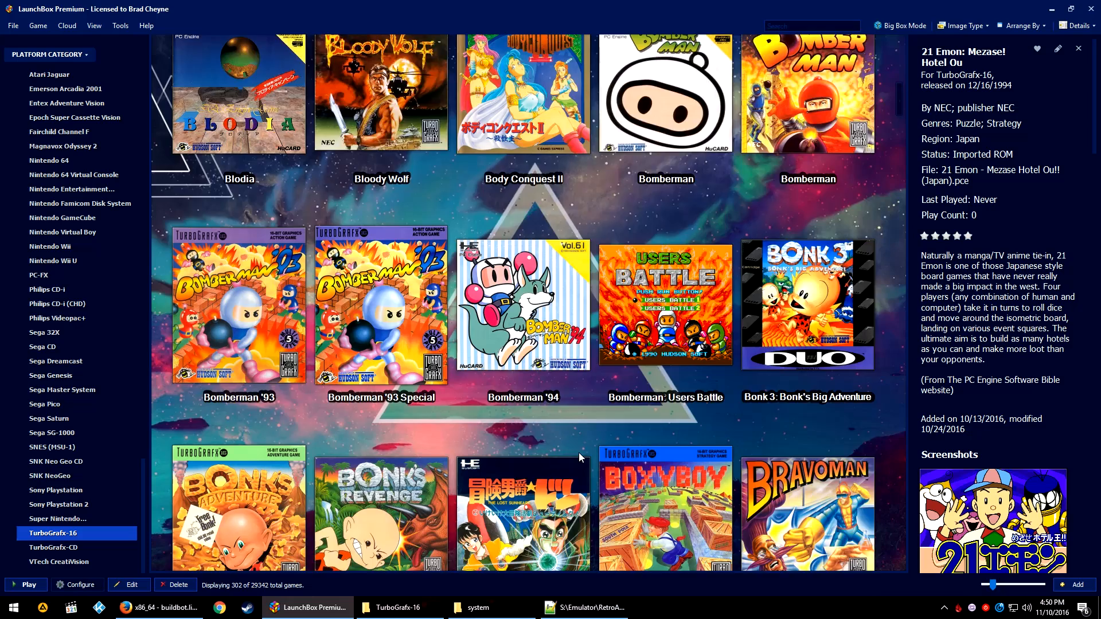
pyautogui.scroll(-1, 579, 452)
pyautogui.doubleClick(396, 204)
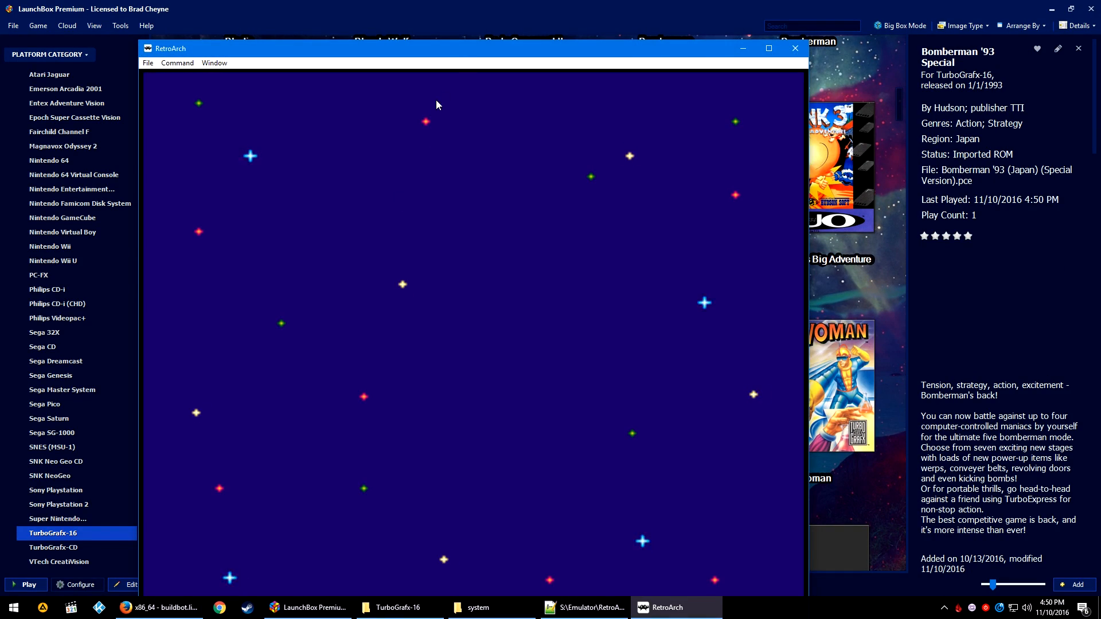
pyautogui.moveTo(468, 51); pyautogui.dragTo(544, 11)
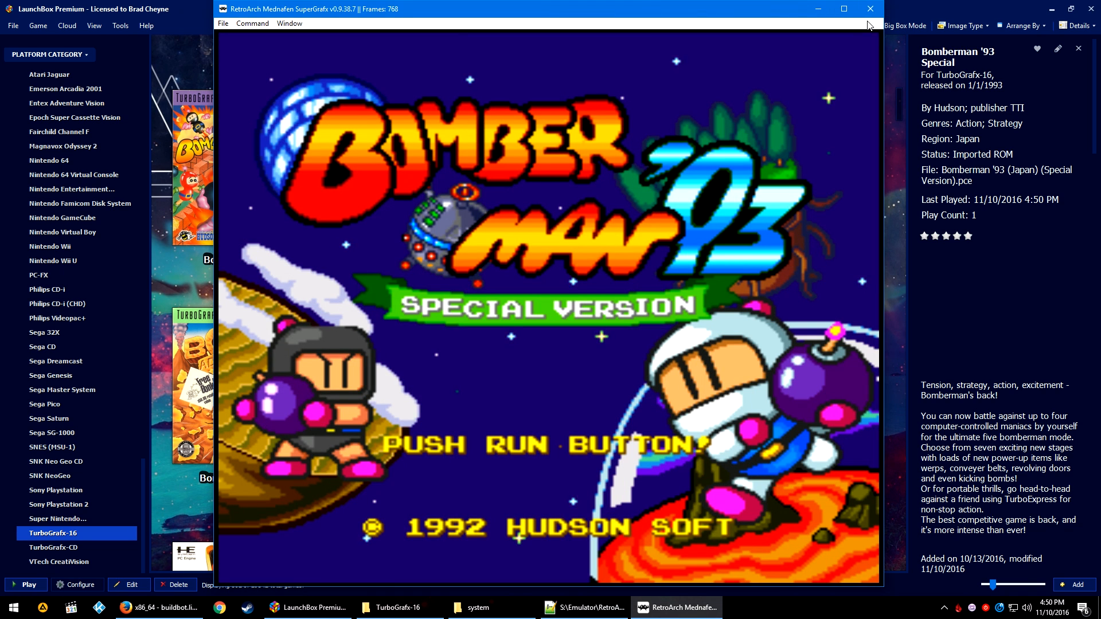
pyautogui.click(875, 9)
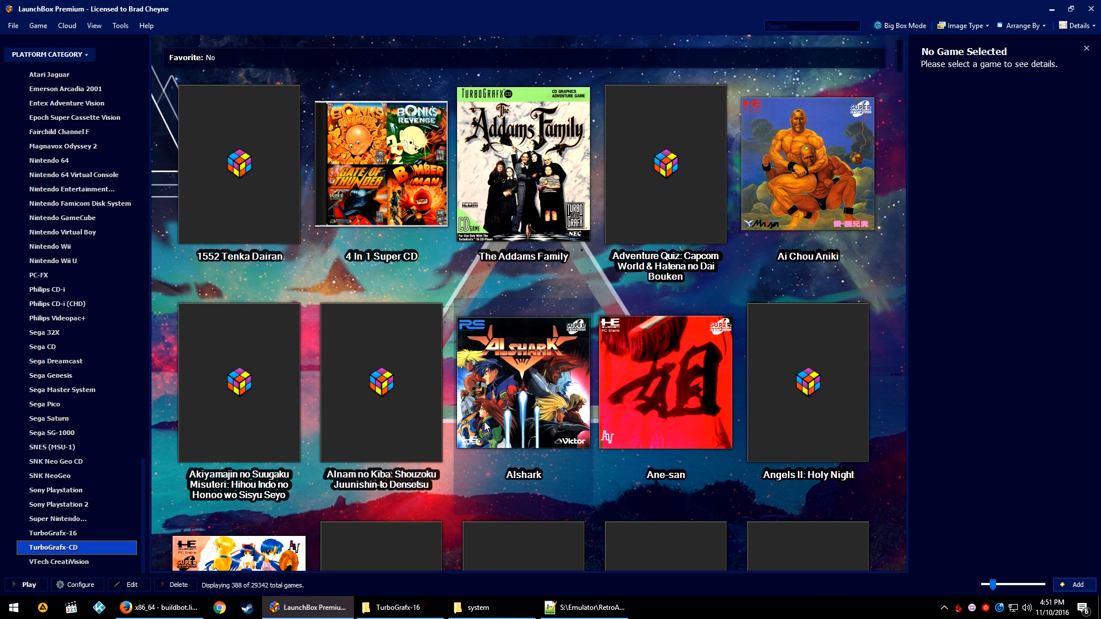
# Test-launch Ane-san from the TurboGrafx-CD games, reposition its window, and close it at the title screen
pyautogui.click(688, 402)
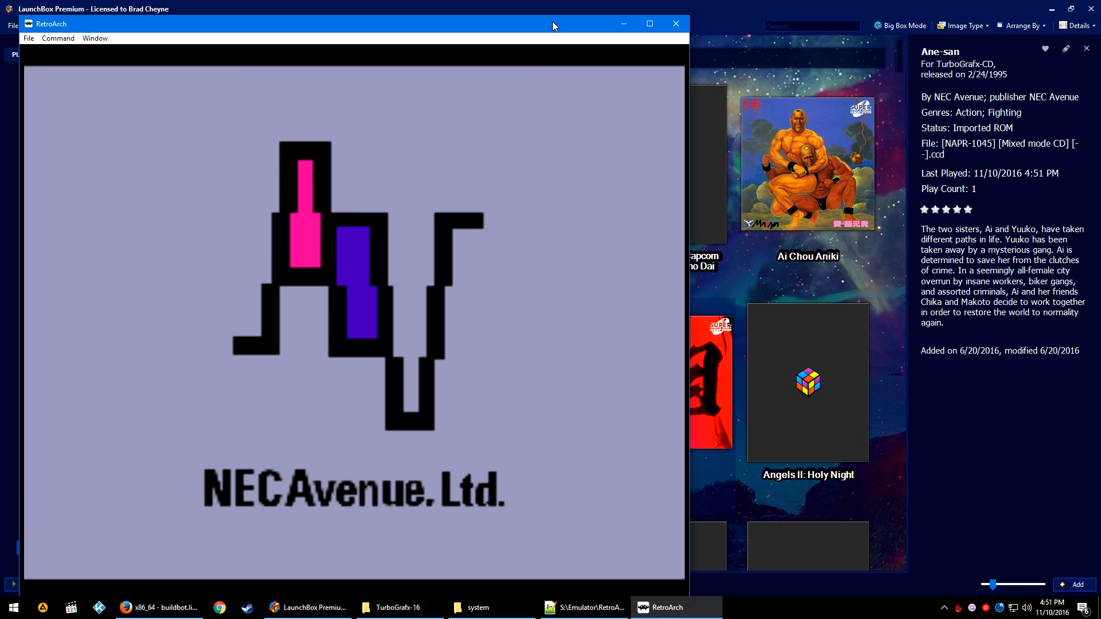
pyautogui.moveTo(548, 23); pyautogui.dragTo(556, 16)
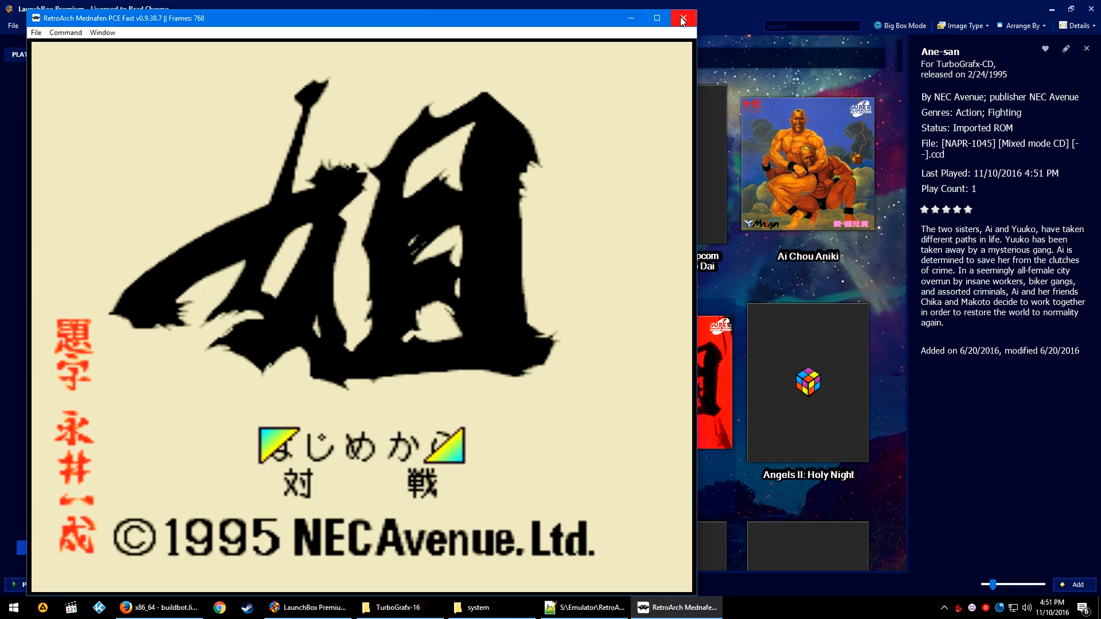
pyautogui.click(682, 19)
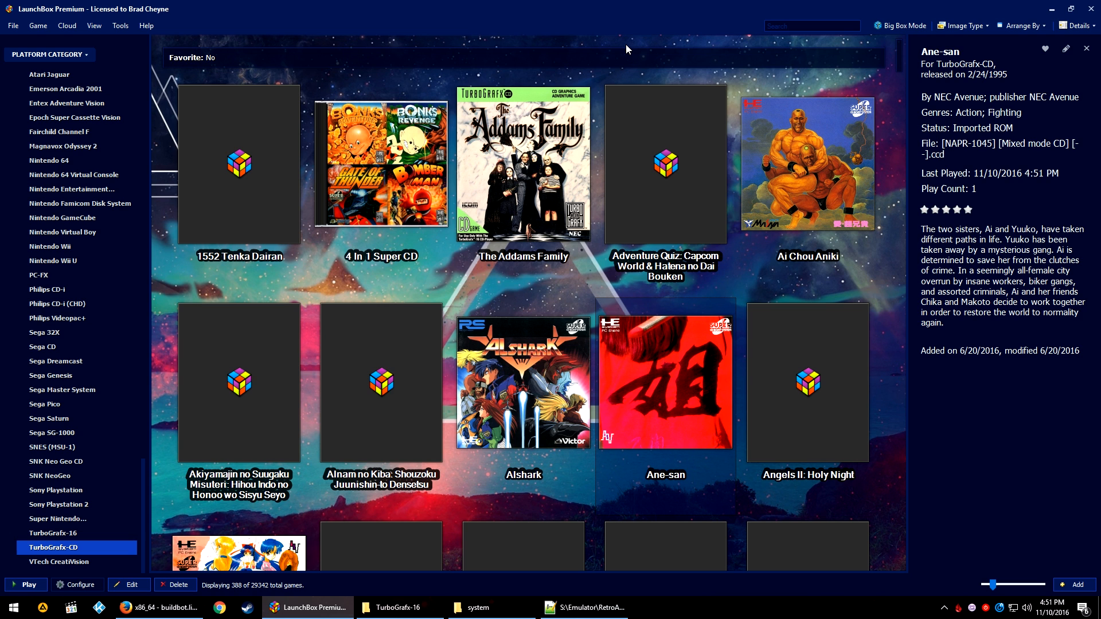
# Collapse the Consoles category in the platform list and browse further through the TurboGrafx-CD games
pyautogui.scroll(4, 57, 246)
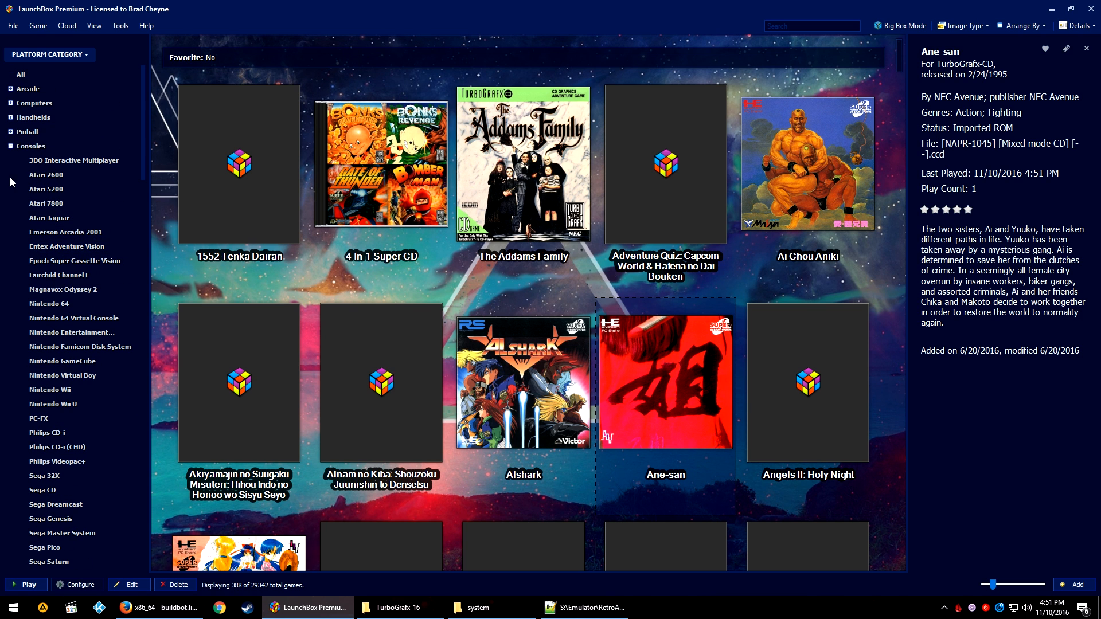
pyautogui.scroll(-4, 23, 169)
pyautogui.scroll(3, 25, 171)
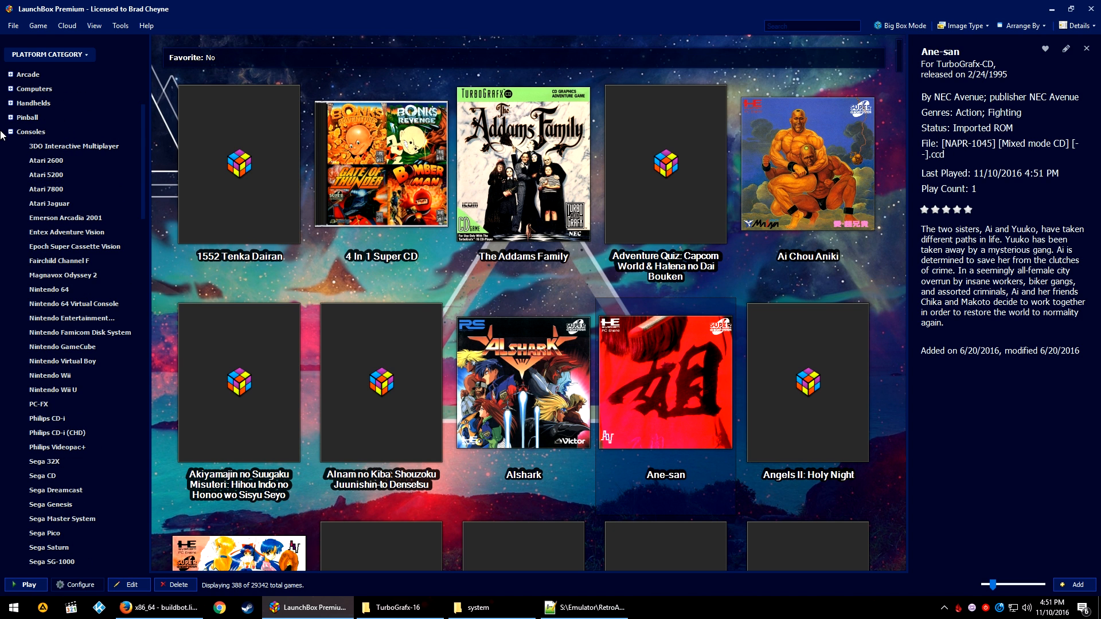
pyautogui.click(9, 132)
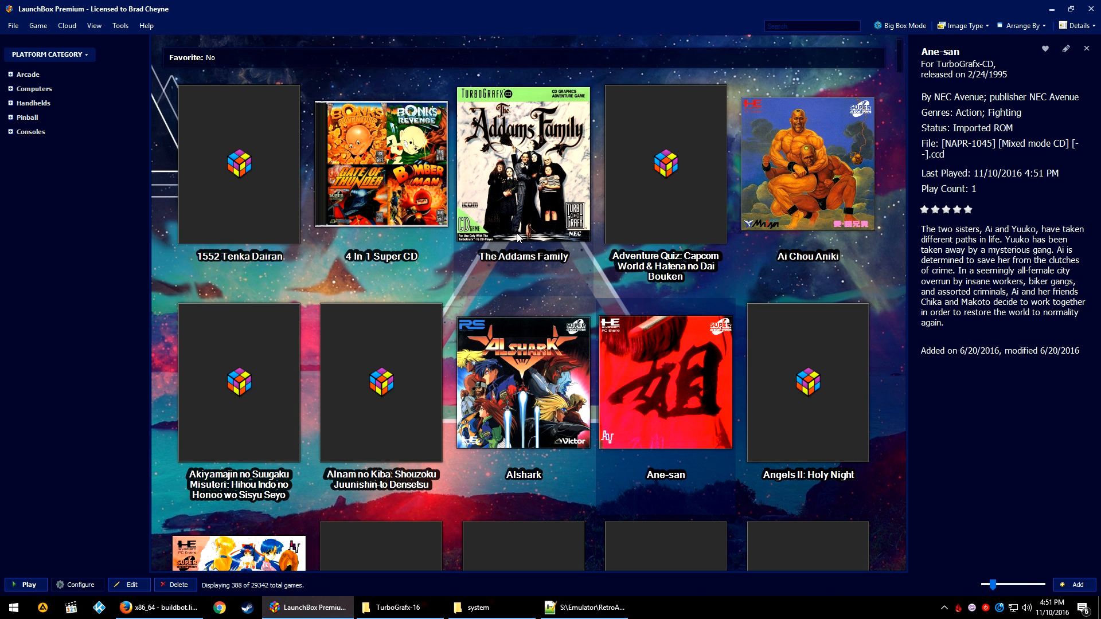
pyautogui.scroll(-6, 510, 283)
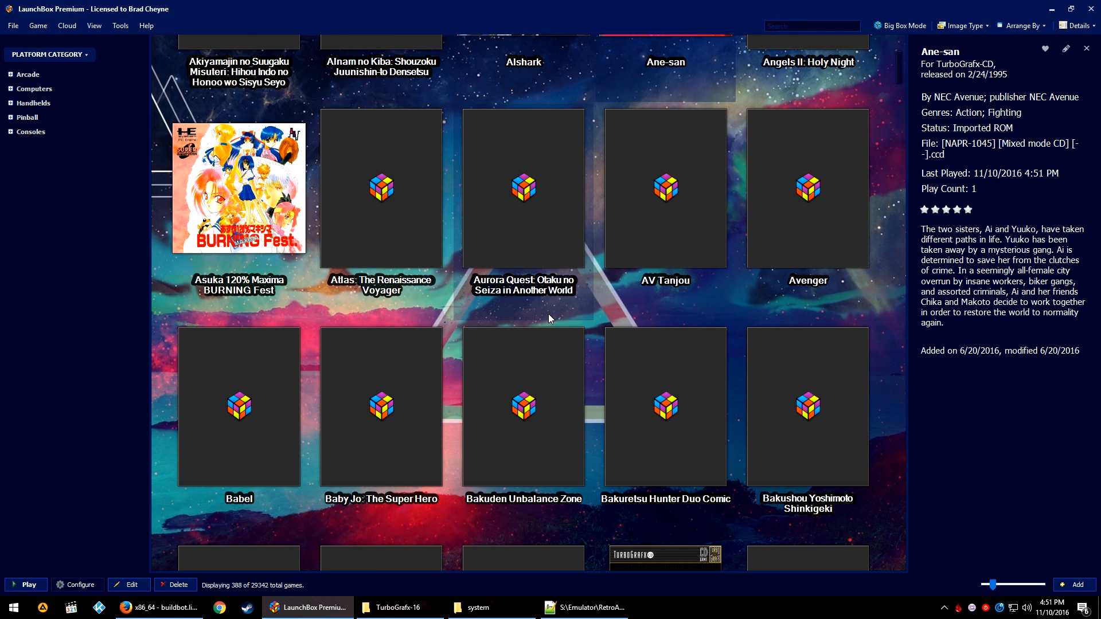